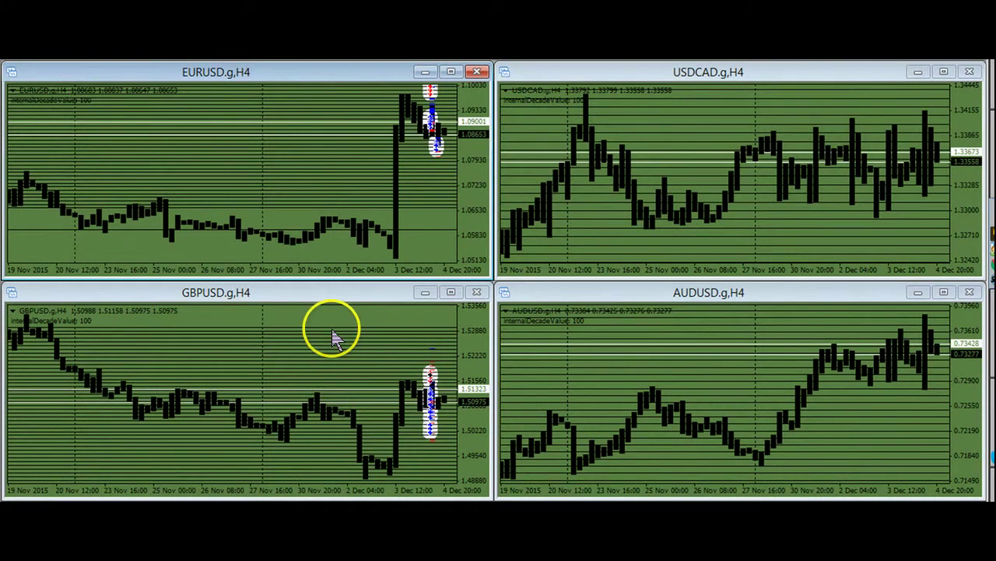
- Bring the EURUSD, GBPUSD, USDCAD and AUDUSD H4 charts into focus one after another
click(331, 336)
click(258, 135)
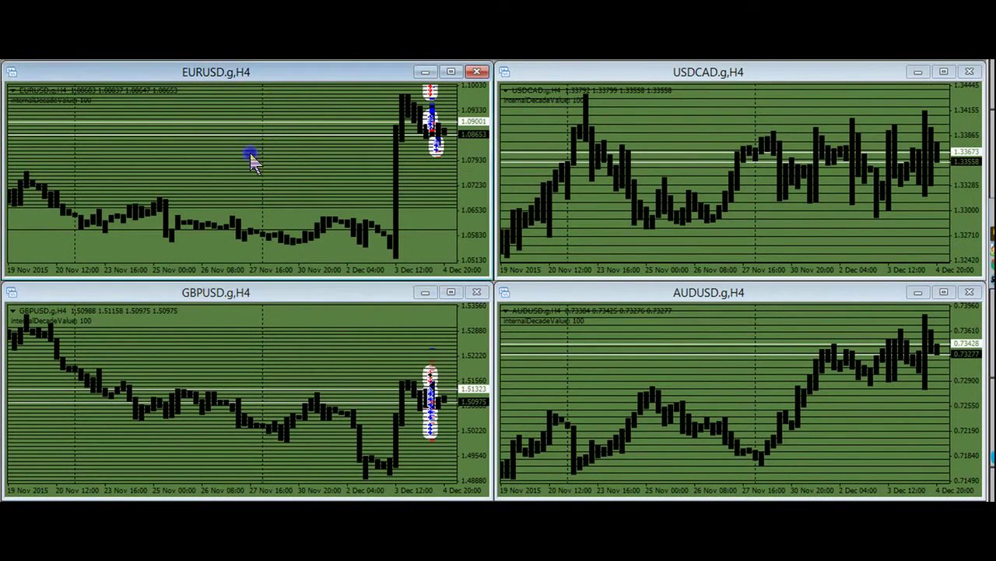
click(303, 327)
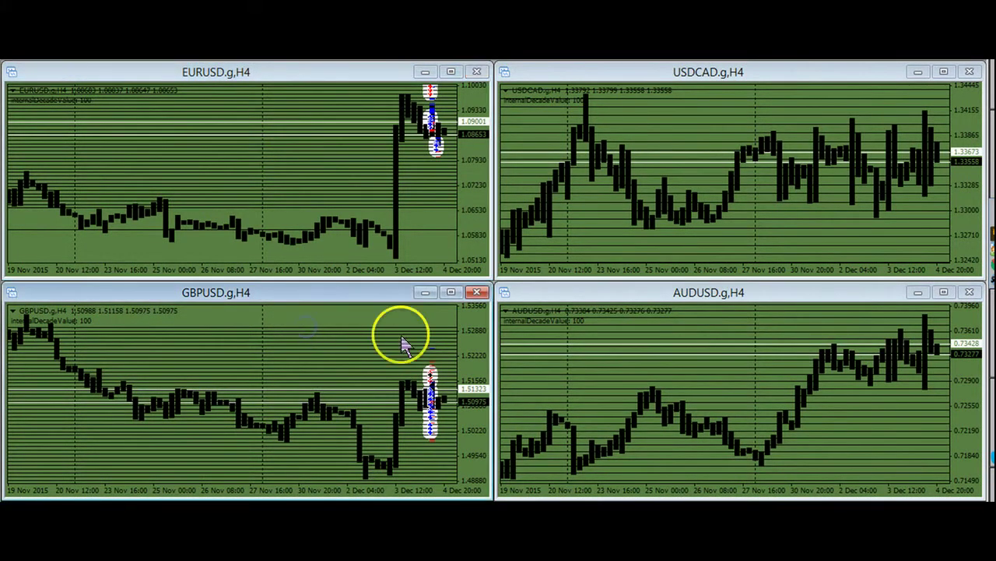
click(594, 224)
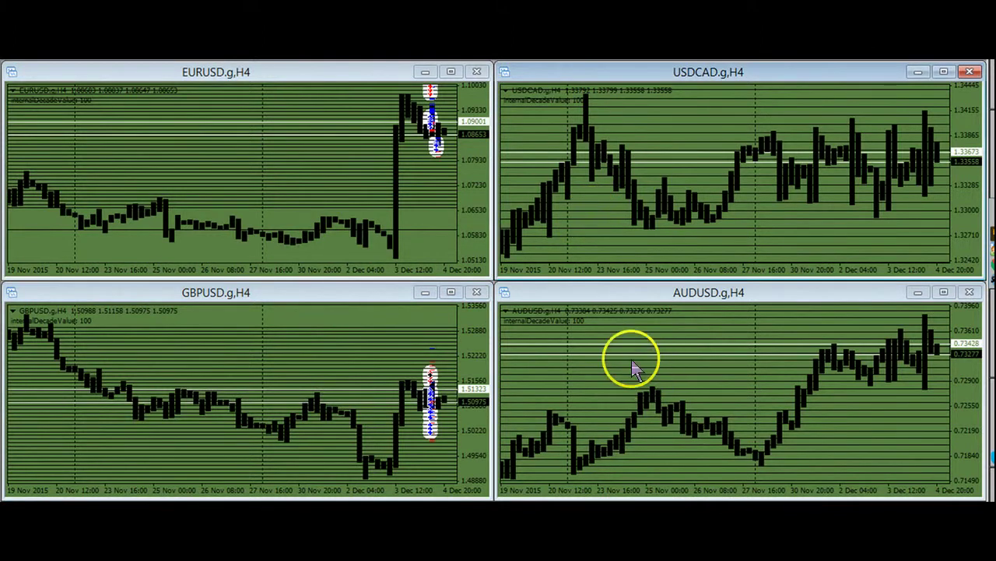
click(675, 331)
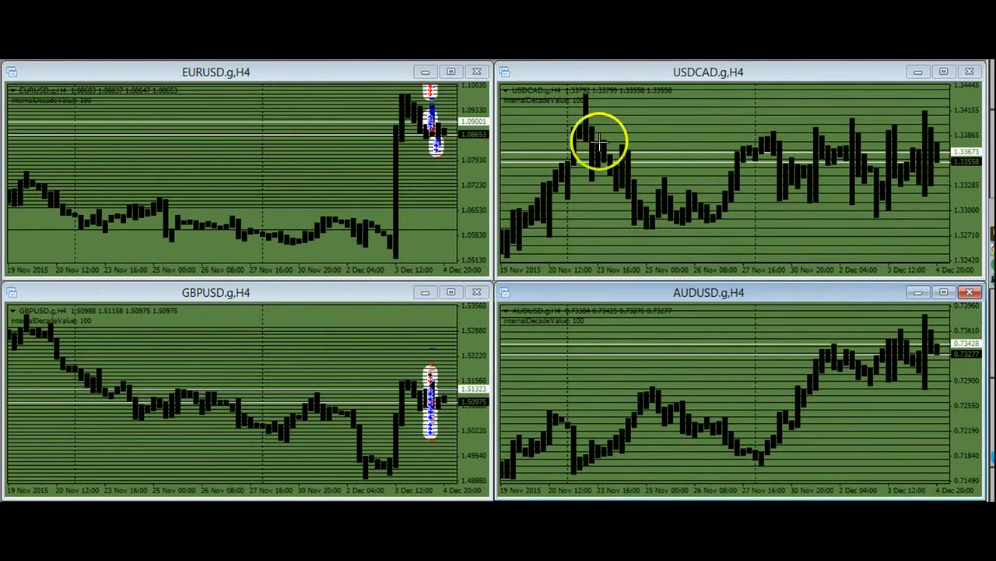
- Trace the price decline and rebound on the USDCAD and AUDUSD charts and the early December drop on GBPUSD in yellow
drag(589, 121, 645, 158)
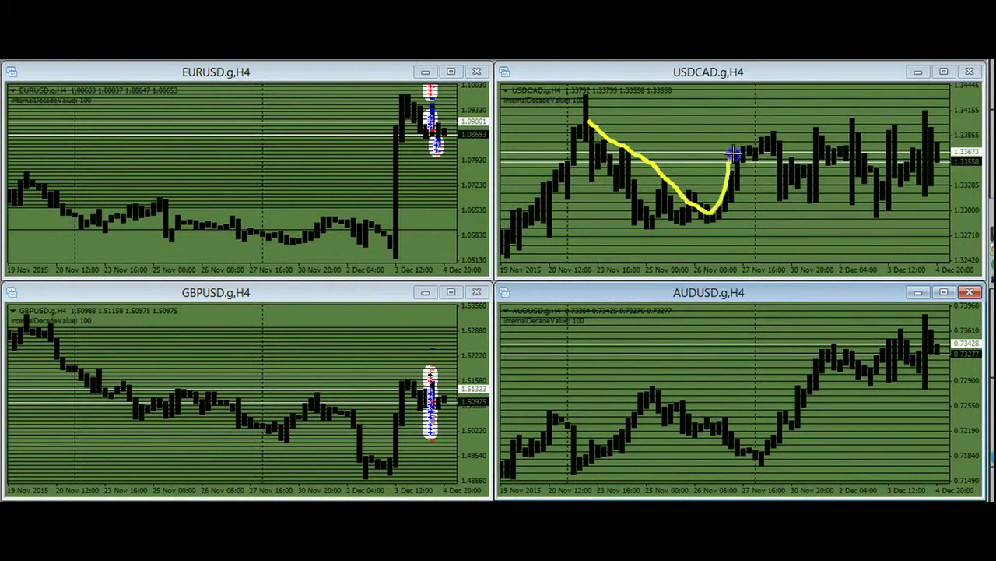
drag(733, 154, 737, 145)
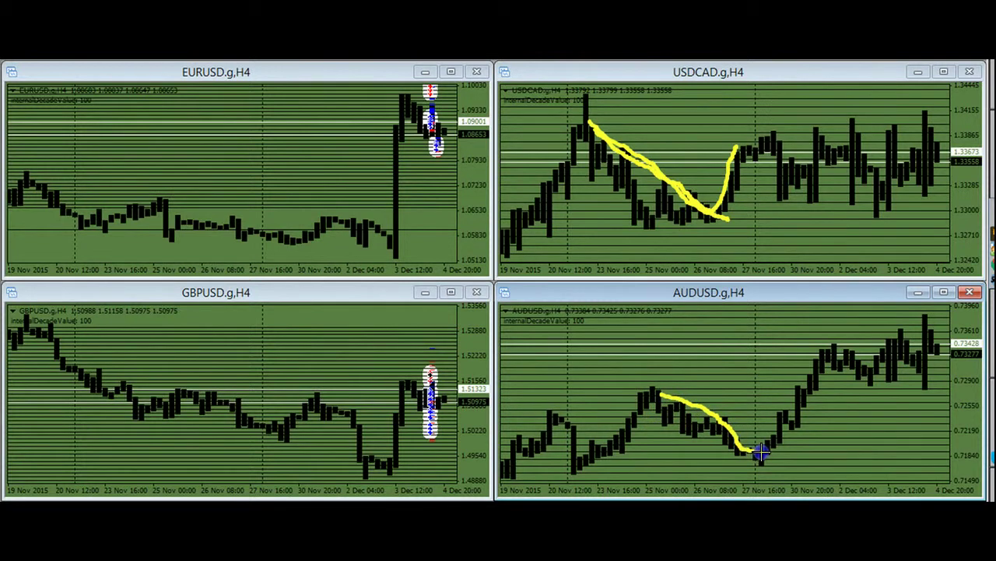
drag(708, 216, 745, 130)
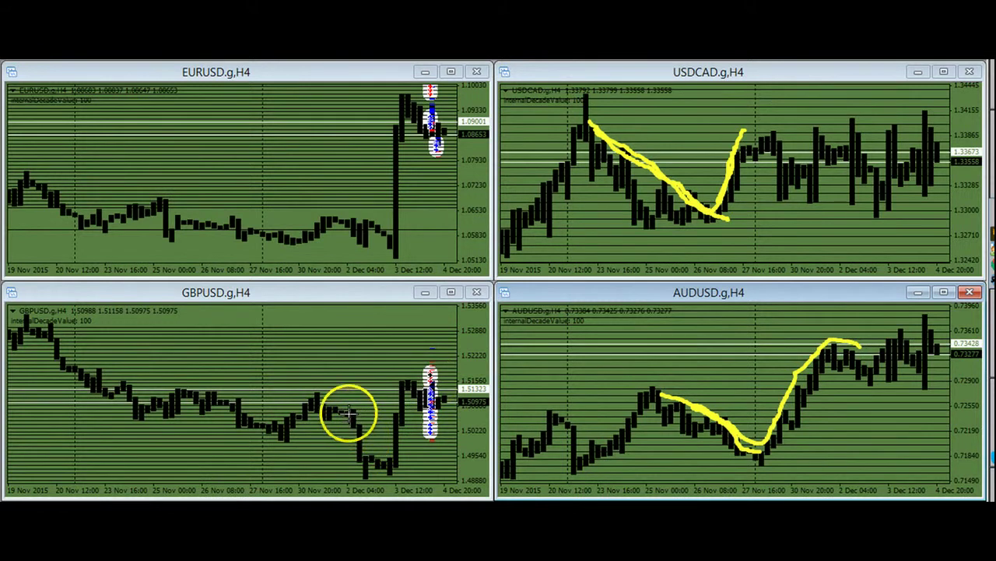
drag(347, 412, 366, 435)
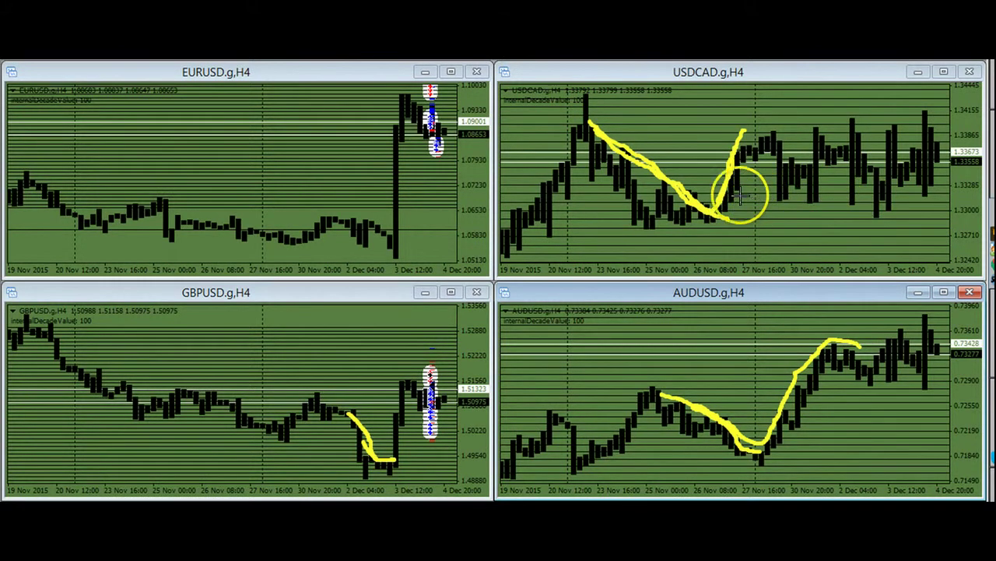
- Mark several horizontal levels beneath USDCAD's rebound around 27 to 30 November, and clear all the markup
drag(744, 185, 809, 185)
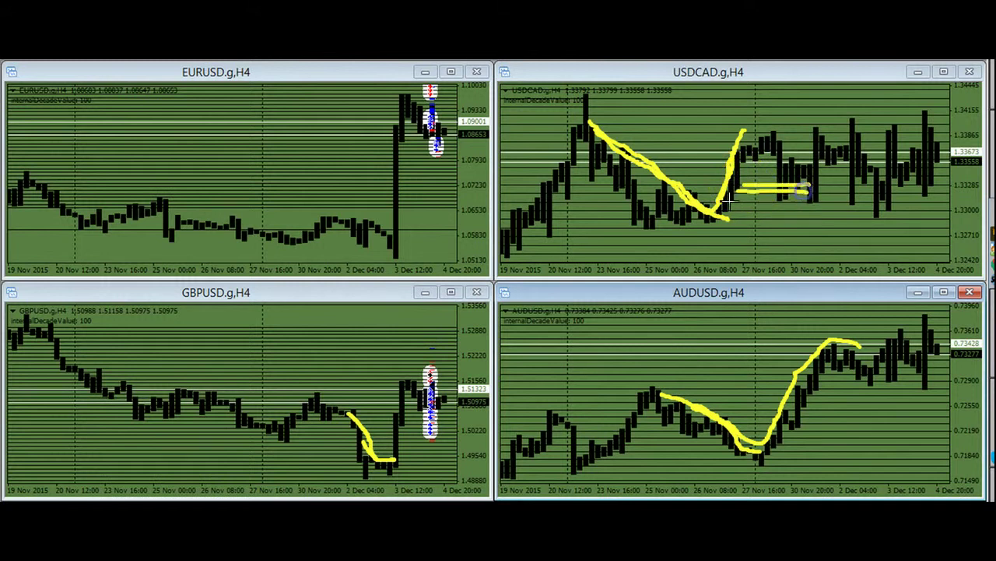
drag(752, 215, 841, 215)
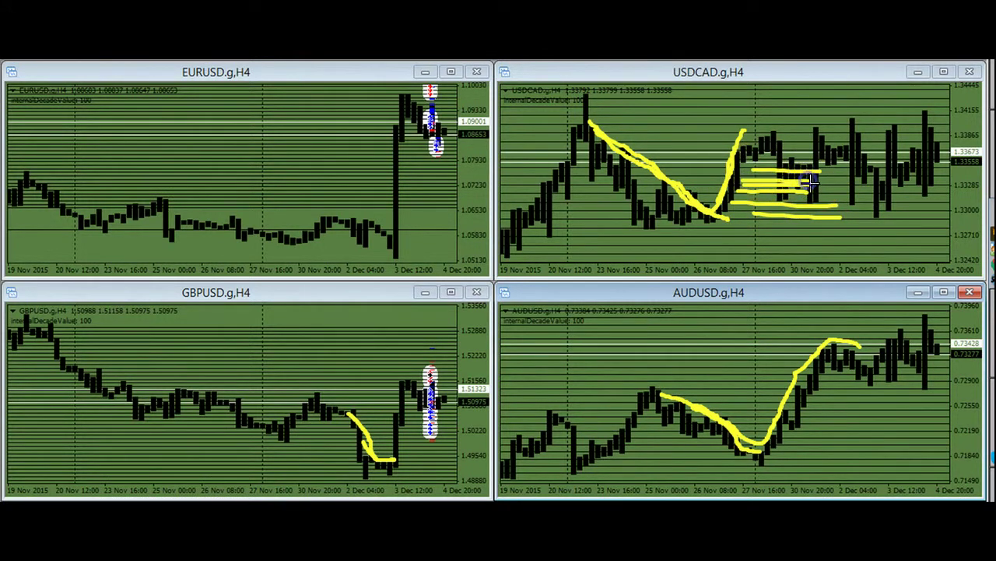
drag(734, 199, 839, 202)
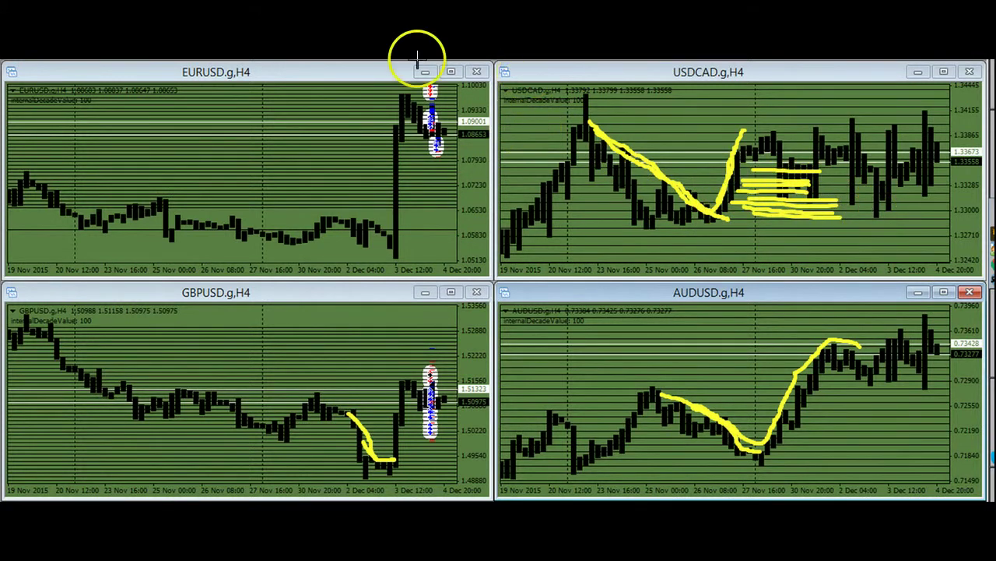
key(Escape)
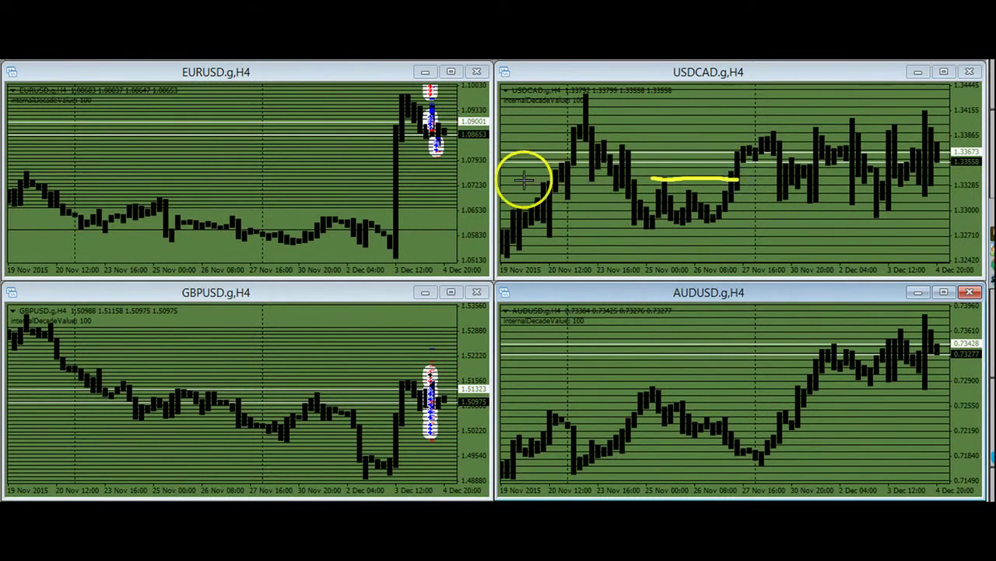
- Draw a horizontal midline near 1.3335 on USDCAD and a vertical span line with end caps at the swing high and low
drag(522, 180, 596, 179)
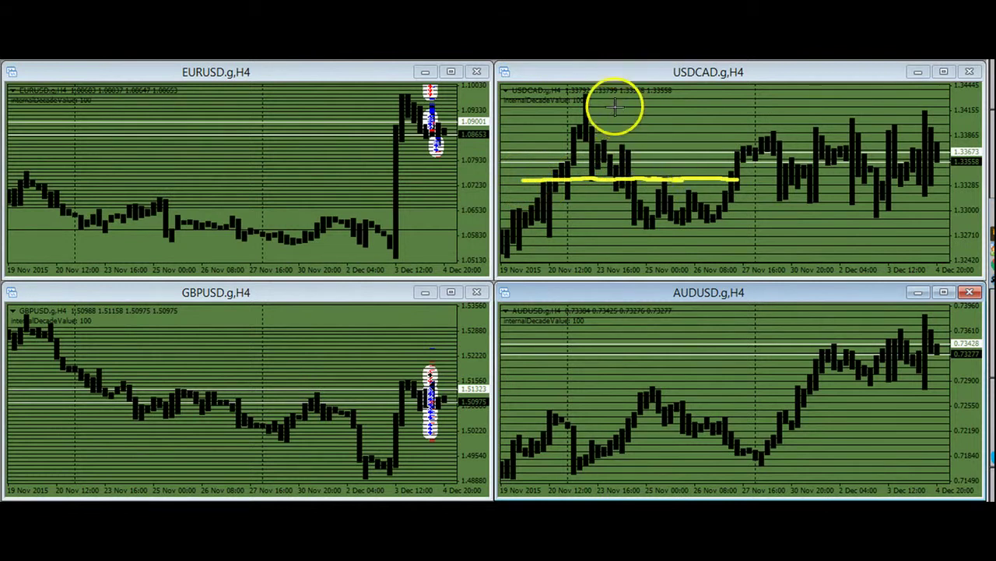
drag(606, 99, 611, 157)
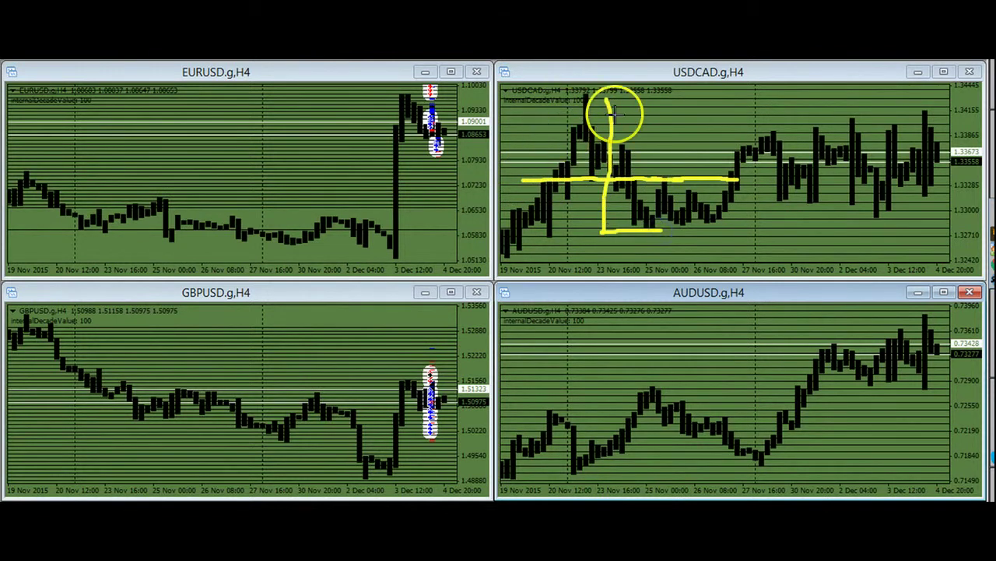
drag(544, 99, 640, 99)
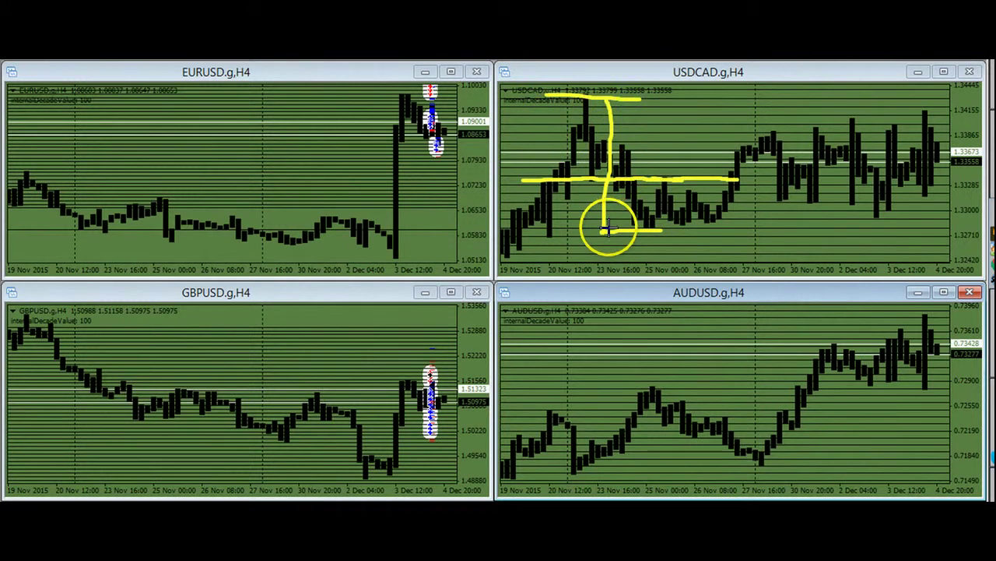
drag(604, 229, 545, 229)
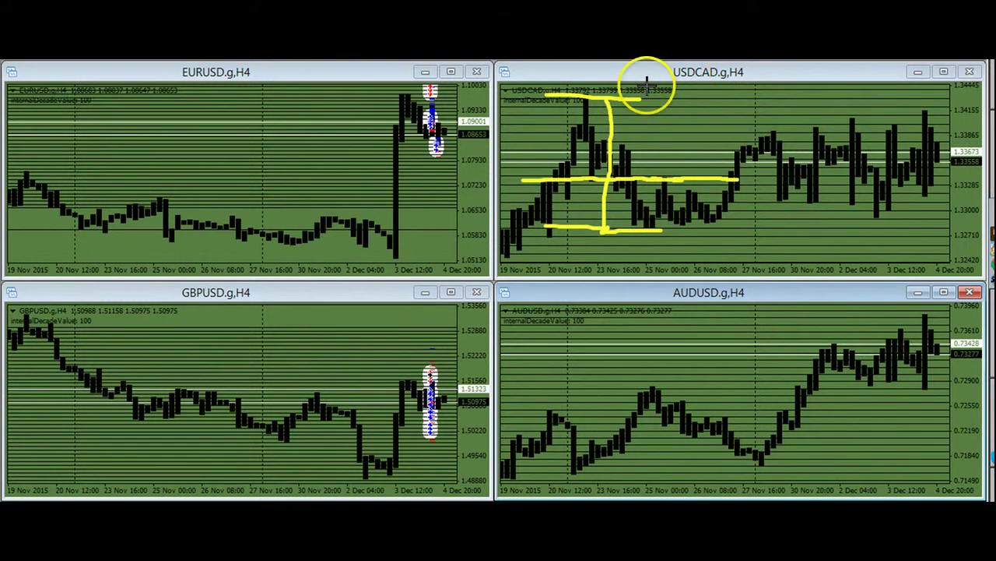
- Extend the cap line at USDCAD's swing high and bend both of its ends downward to form a bracket
drag(612, 99, 690, 94)
drag(594, 99, 548, 99)
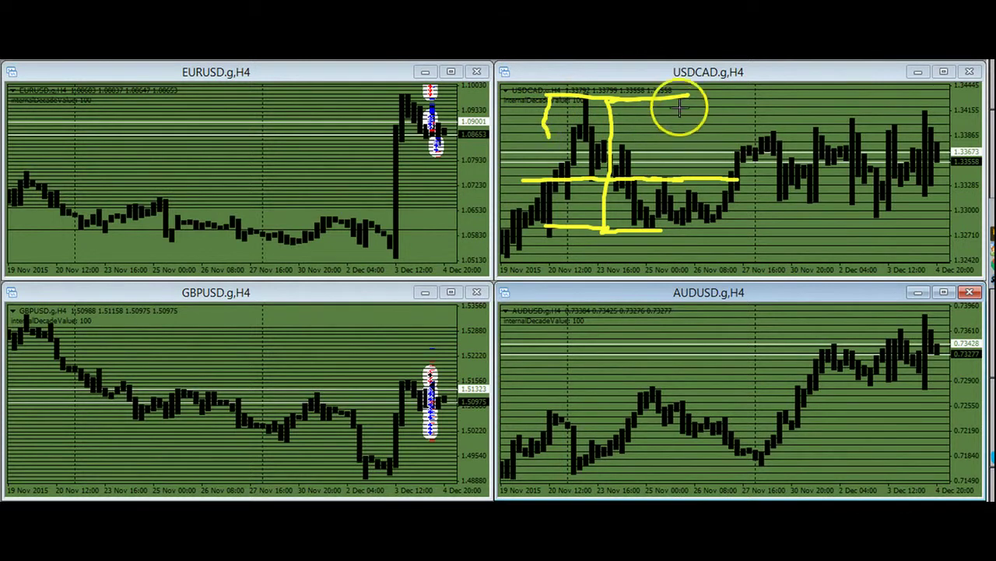
drag(678, 100, 703, 110)
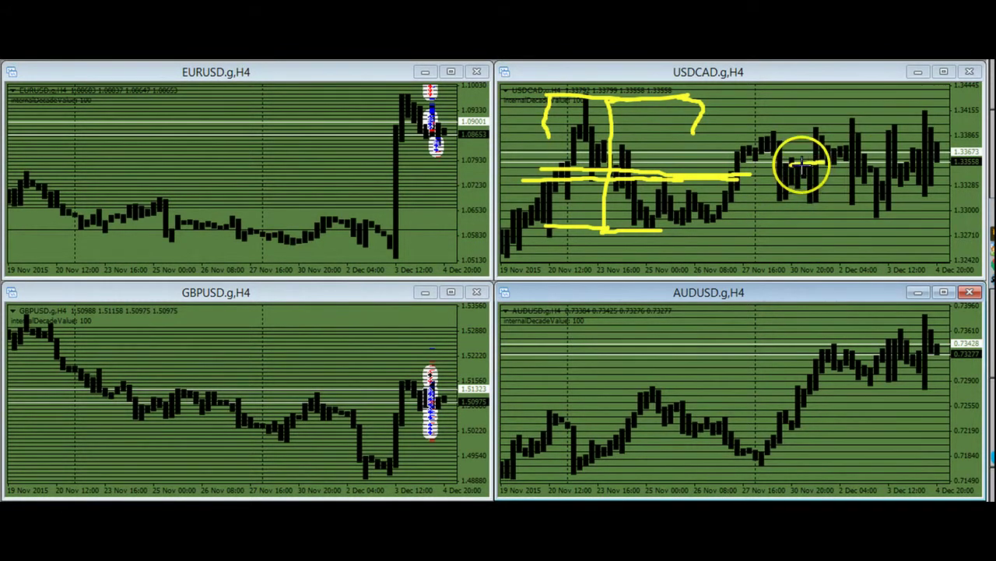
- Underline the middle and low of USDCAD's 30 November consolidation and trace the upswing out of it
drag(812, 164, 775, 164)
drag(760, 206, 833, 202)
drag(813, 164, 823, 128)
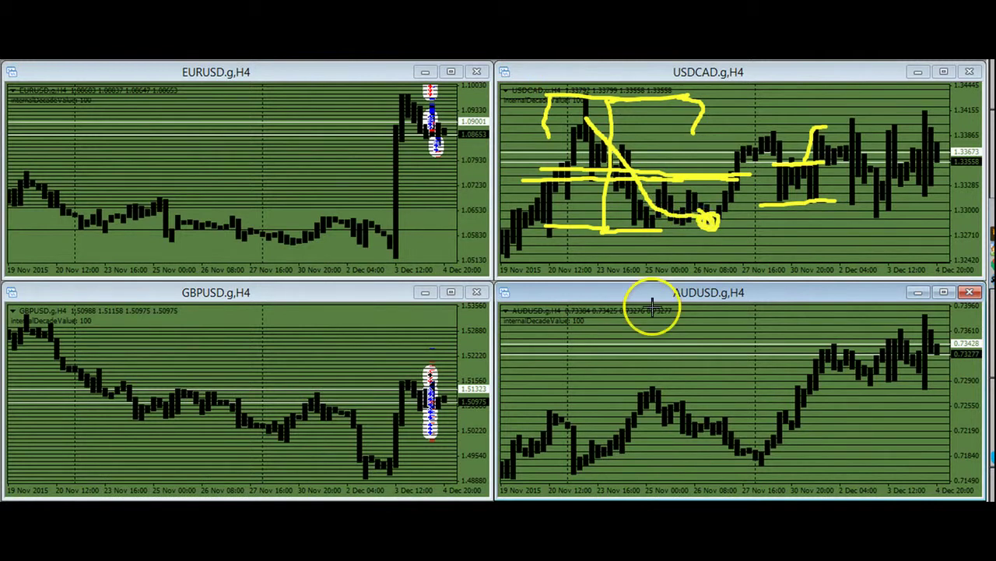
- Trace AUDUSD's decline and rally, and draw horizontal levels near 0.7290 and across the swing low
drag(648, 383, 685, 395)
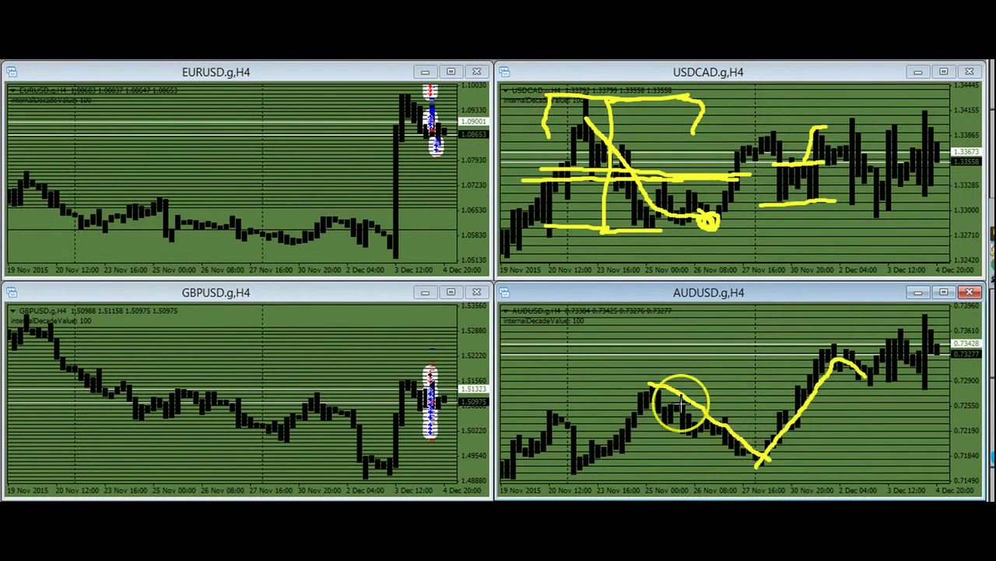
drag(614, 386, 817, 376)
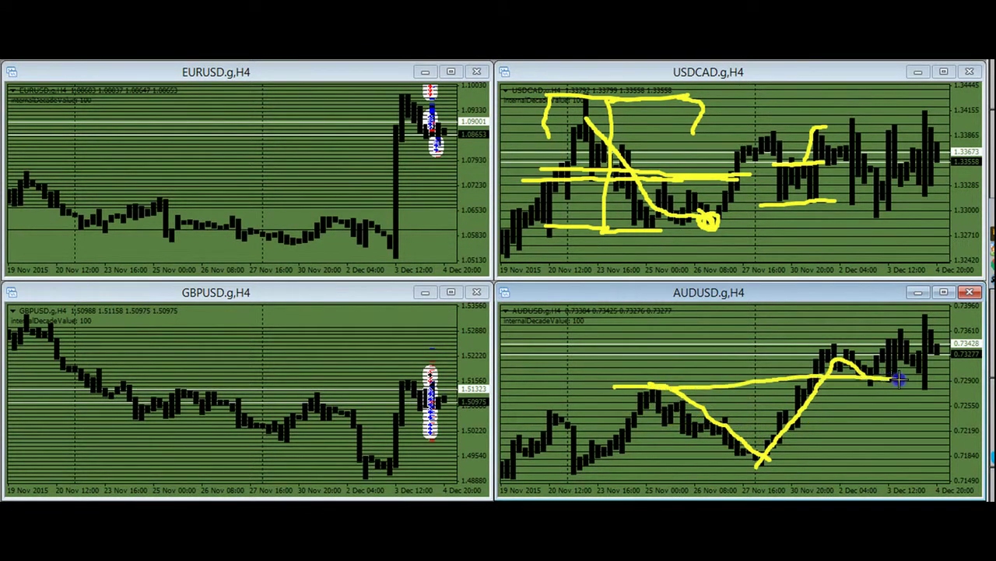
mouse_move(900, 379)
mouse_down()
mouse_move(645, 382)
mouse_move(952, 378)
mouse_up()
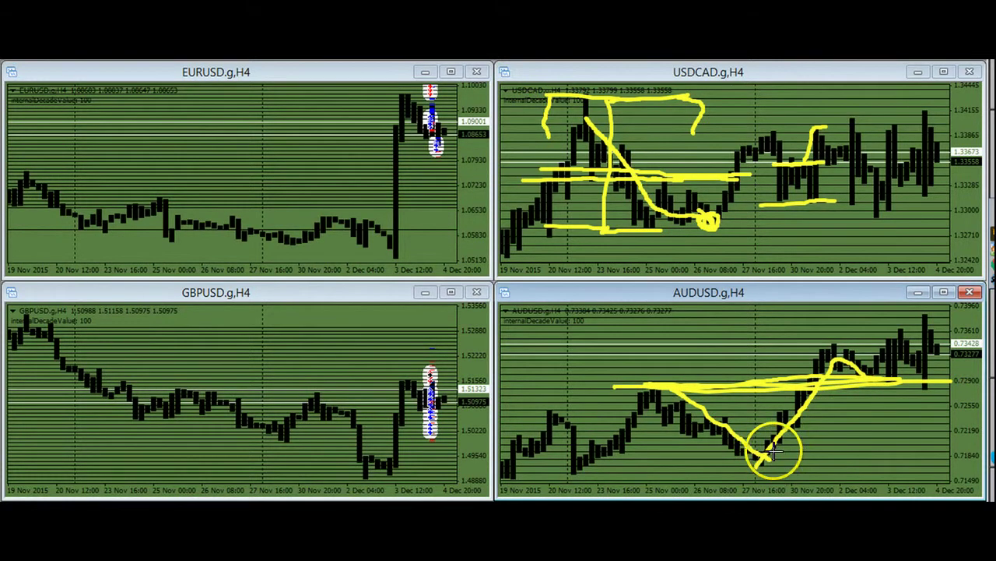
drag(774, 450, 869, 455)
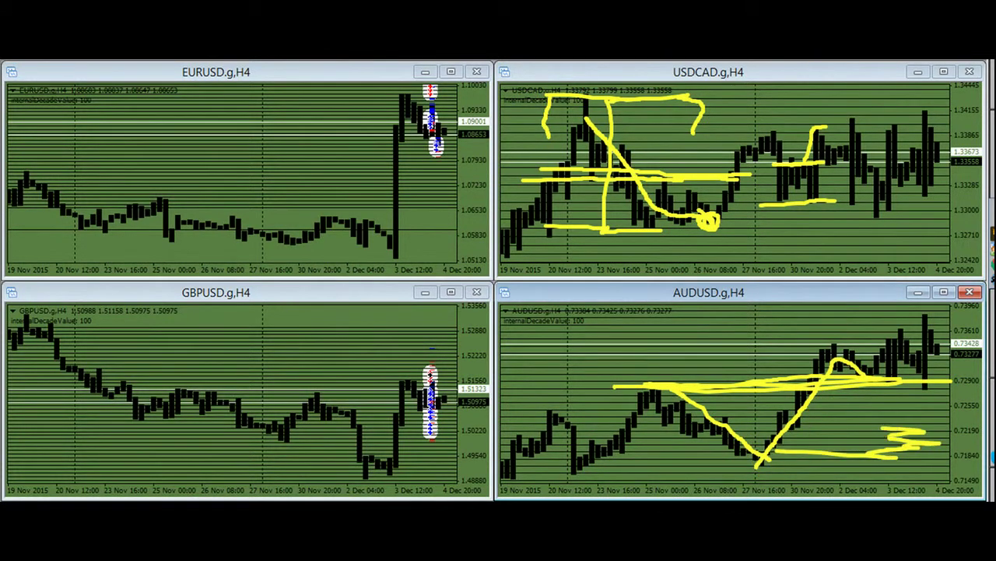
- Mark USDCAD's trading range with thick horizontal lines near 1.3300 for support and 1.3400 for resistance
drag(779, 213, 957, 209)
drag(779, 190, 923, 190)
drag(740, 204, 762, 208)
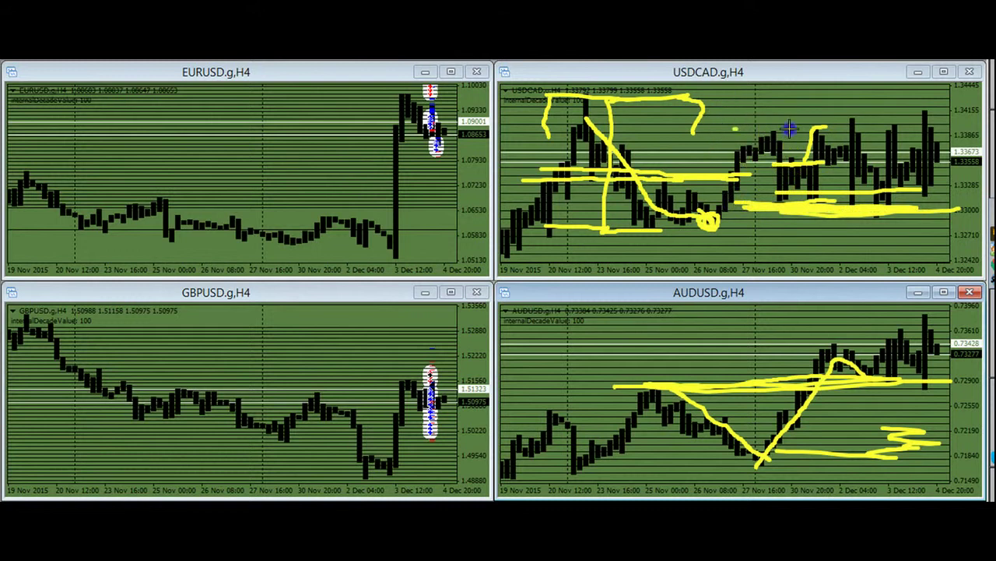
drag(740, 123, 938, 123)
drag(776, 118, 856, 125)
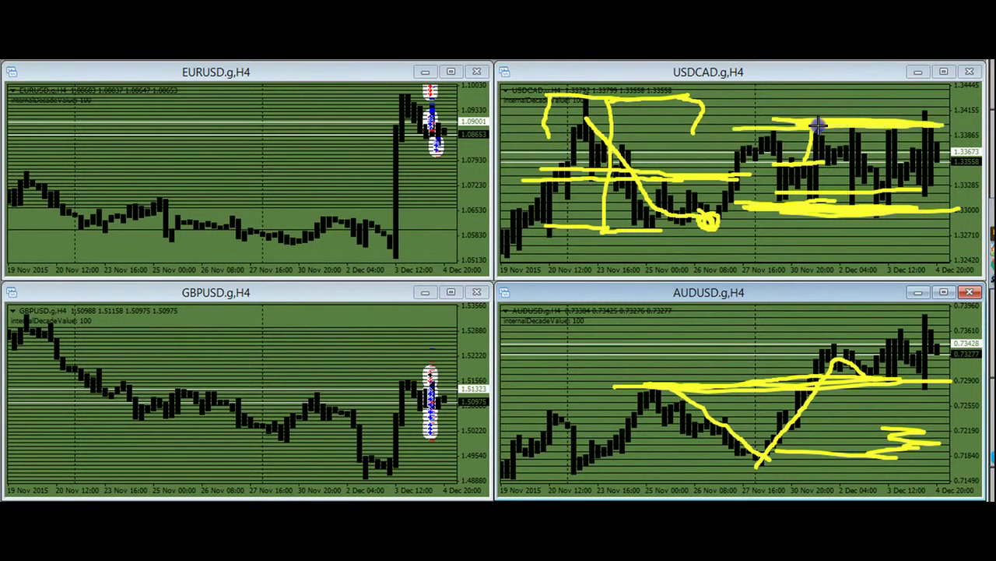
- Draw horizontal levels across EURUSD's earlier highs to the 3 December spike, and clear the markup from all charts
drag(284, 215, 360, 221)
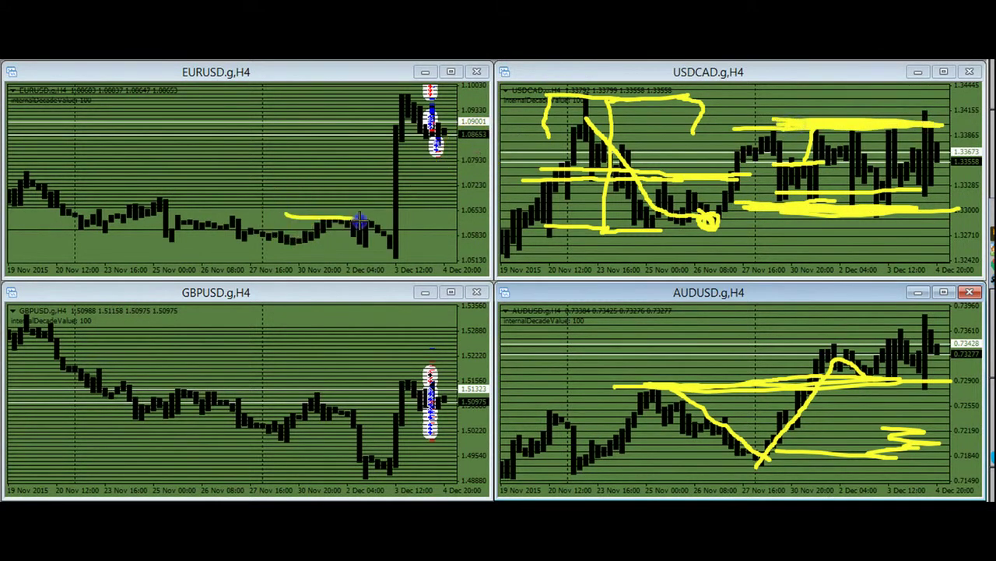
mouse_move(62, 189)
mouse_down()
mouse_move(179, 193)
mouse_move(514, 167)
mouse_up()
mouse_move(268, 166)
mouse_down()
mouse_move(430, 185)
mouse_move(366, 133)
mouse_move(389, 185)
mouse_up()
key(ctrl+z)
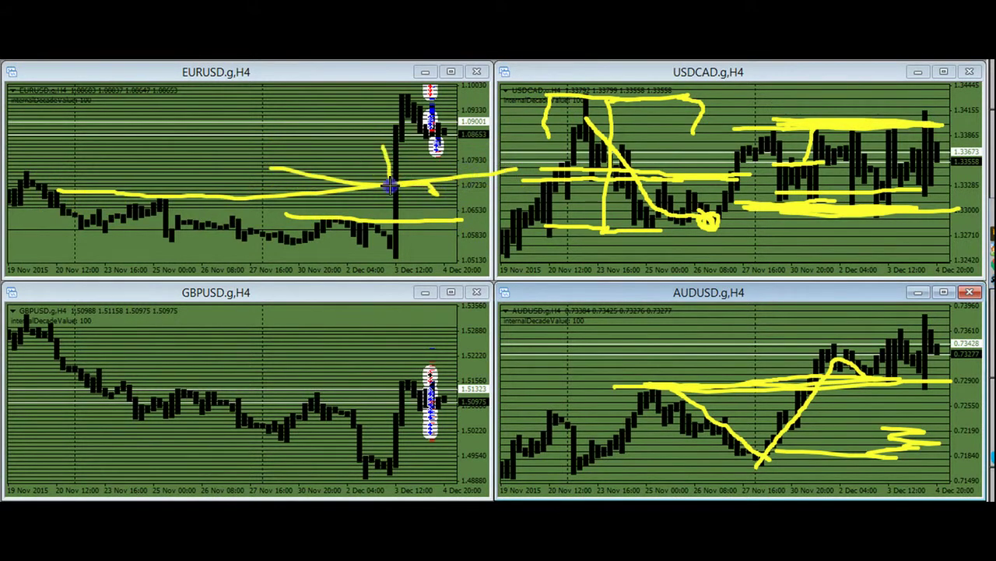
click(321, 155)
key(Escape)
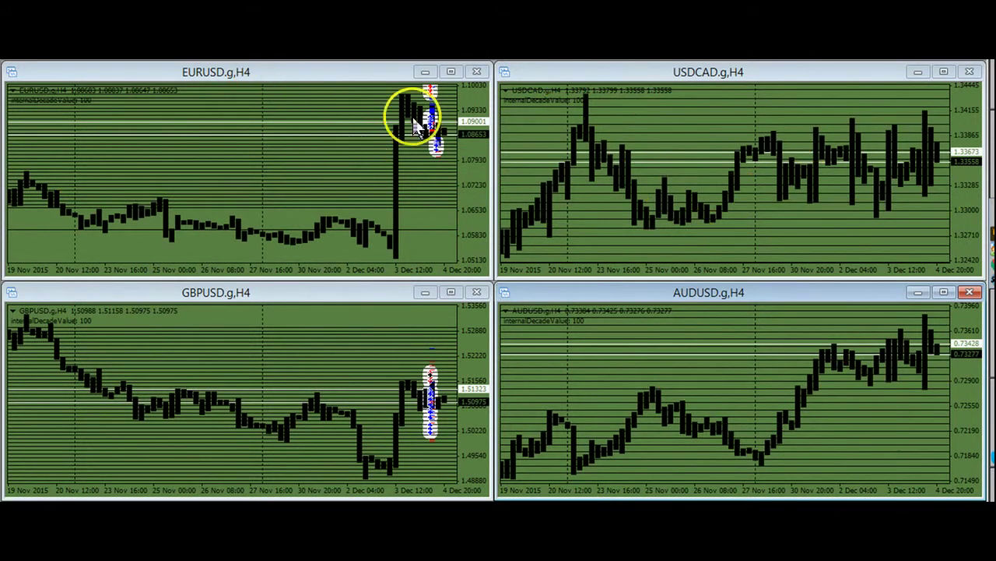
- Maximize the EURUSD H4 chart, highlight the 3 December low and trace the sharp rally up from it
click(452, 72)
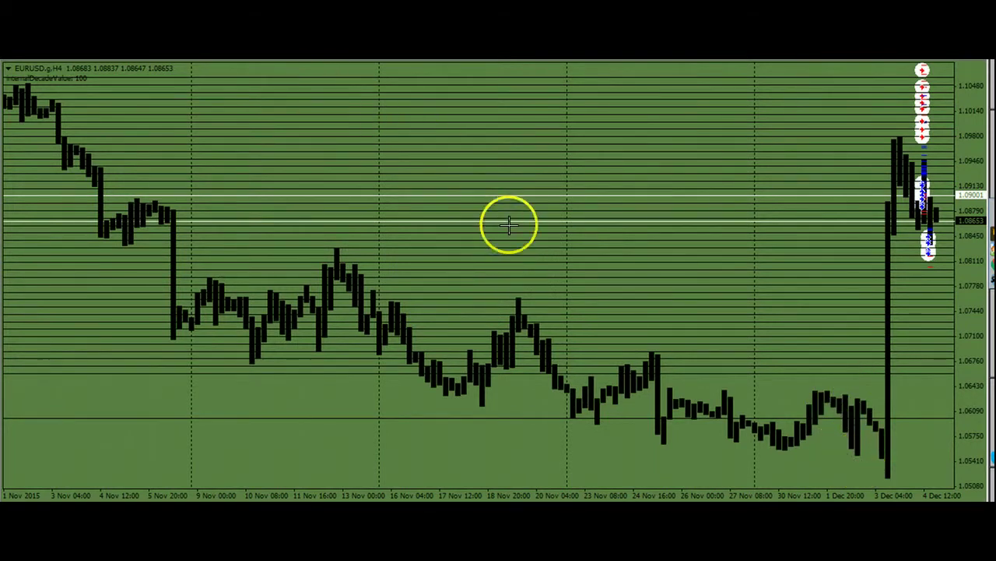
mouse_move(841, 459)
mouse_down()
mouse_move(879, 460)
mouse_move(888, 476)
mouse_up()
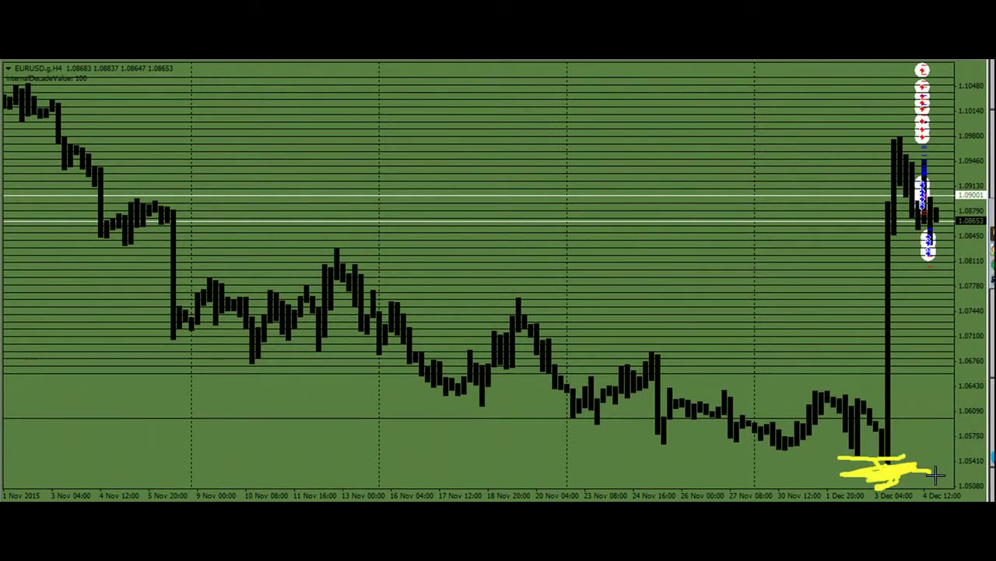
mouse_move(867, 456)
mouse_down()
mouse_move(890, 460)
mouse_move(881, 242)
mouse_move(889, 143)
mouse_up()
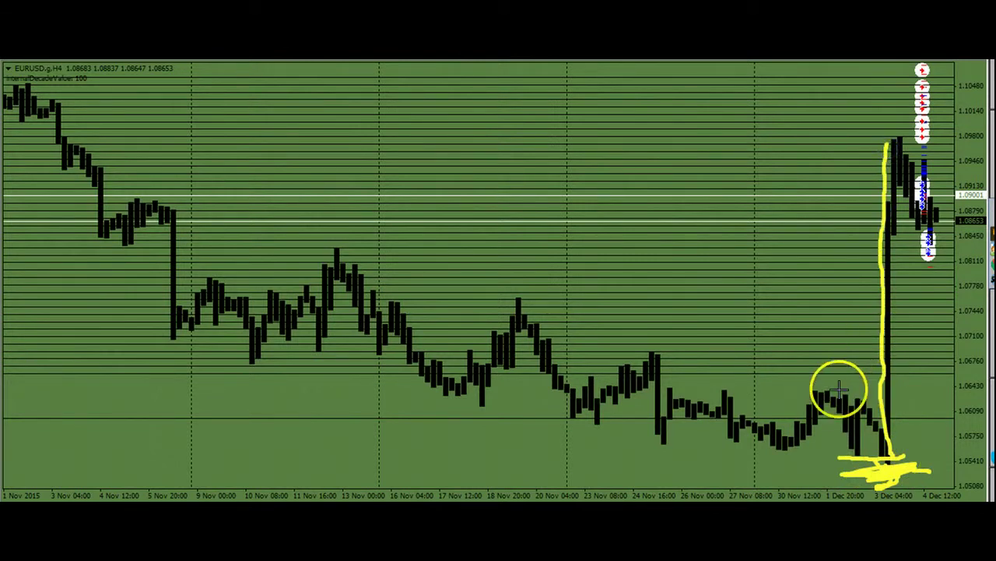
- Draw a level from EURUSD's 24 November high to the rally, trace the downtrend along the falling highs twice, and outline the 18 November upswing
drag(620, 356, 907, 333)
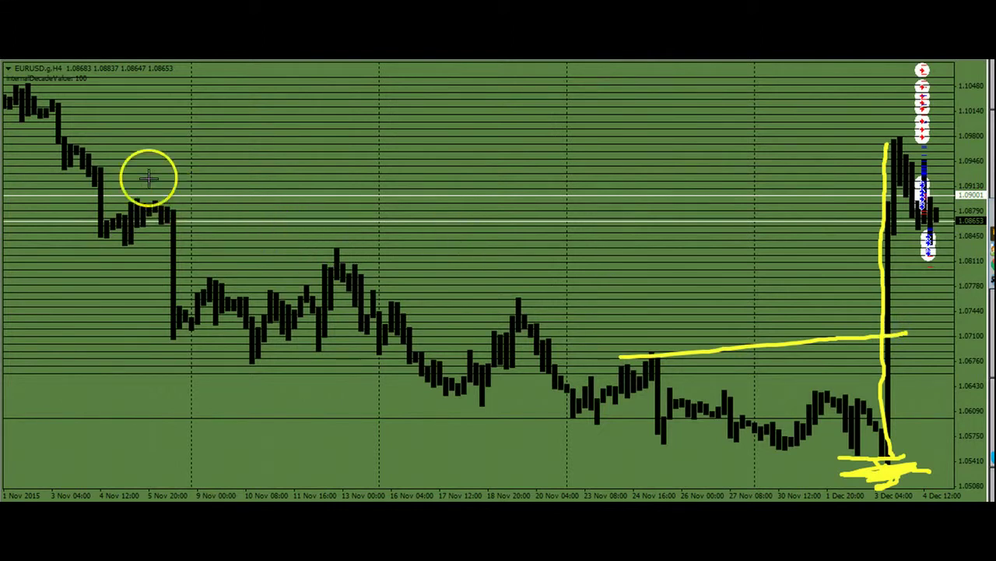
mouse_move(121, 159)
mouse_down()
mouse_move(279, 230)
mouse_move(680, 322)
mouse_move(759, 389)
mouse_move(856, 412)
mouse_up()
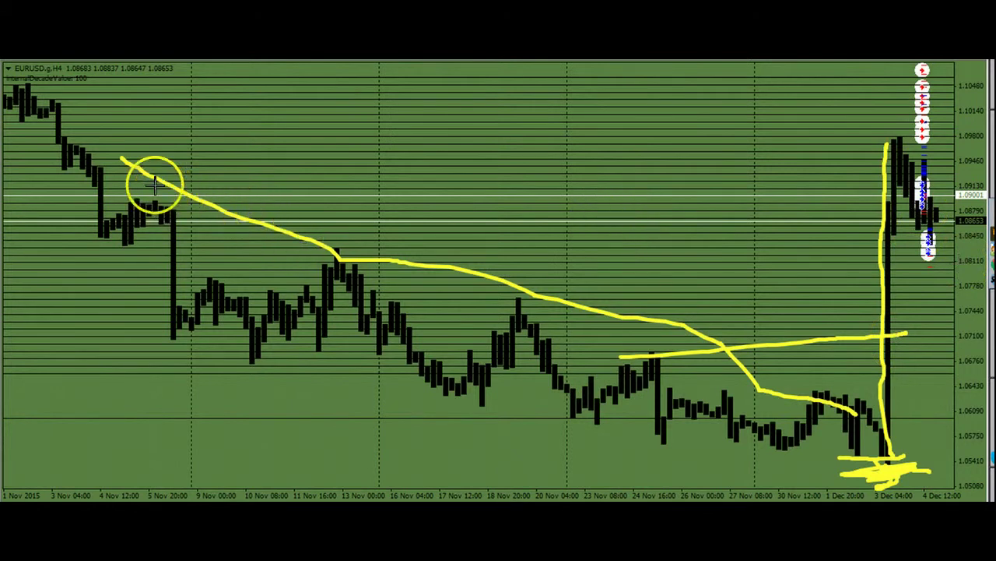
mouse_move(151, 182)
mouse_down()
mouse_move(342, 263)
mouse_move(909, 418)
mouse_up()
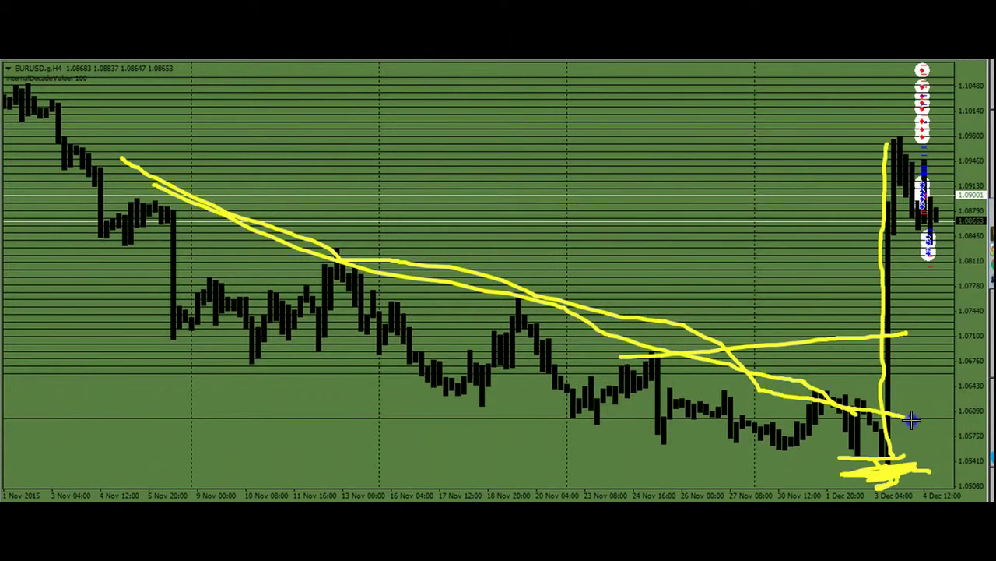
drag(448, 376, 516, 297)
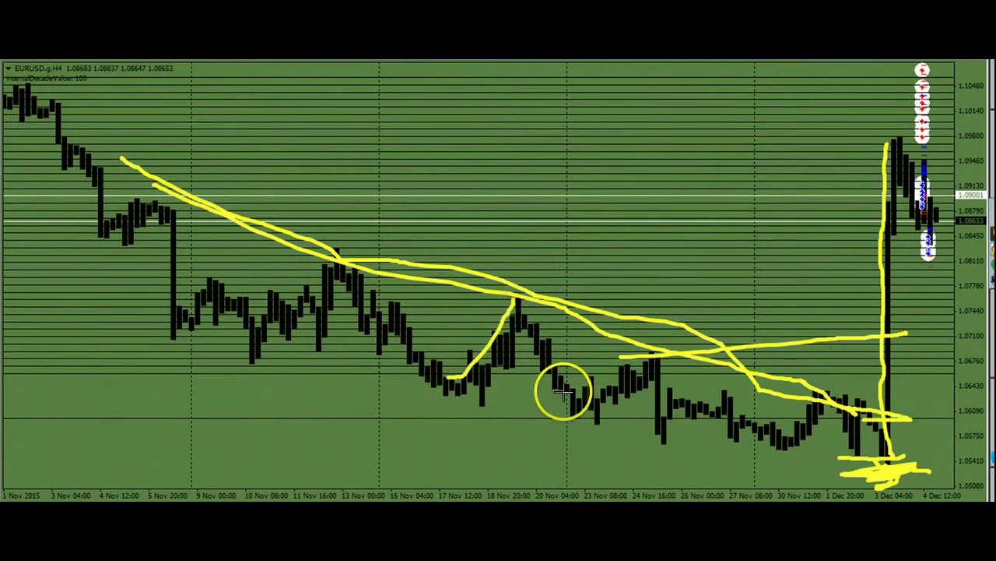
- Trace EURUSD's upswings from the 23 November and 30 November lows with freehand rising lines
drag(581, 391, 689, 291)
drag(775, 437, 811, 389)
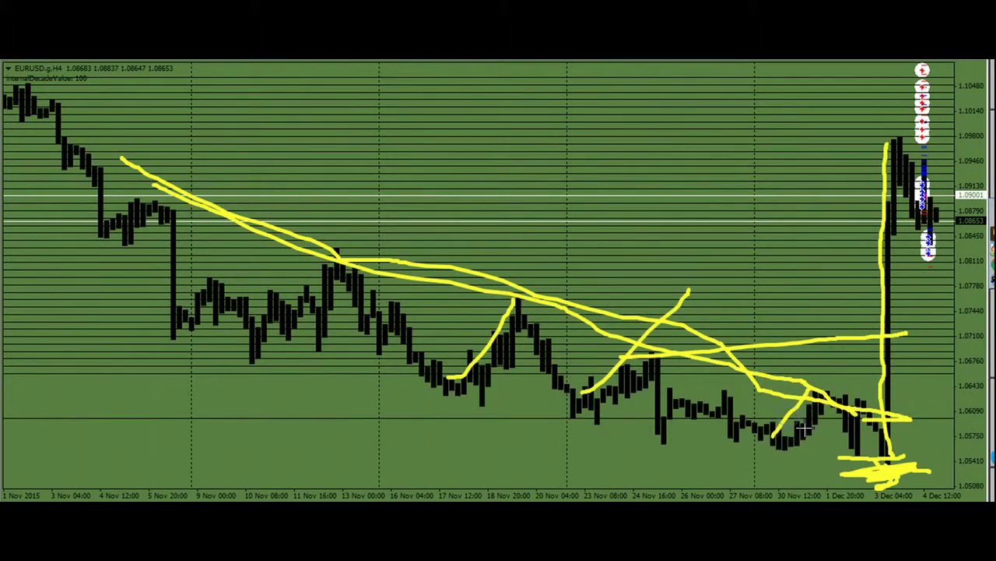
- Mark support under EURUSD's 5 to 13 November lows near 1.0710, and trace the declines of 10 November and 16 to 17 November
drag(113, 340, 351, 328)
mouse_move(179, 343)
mouse_down()
mouse_move(285, 348)
mouse_move(257, 368)
mouse_move(293, 360)
mouse_move(255, 342)
mouse_move(253, 360)
mouse_up()
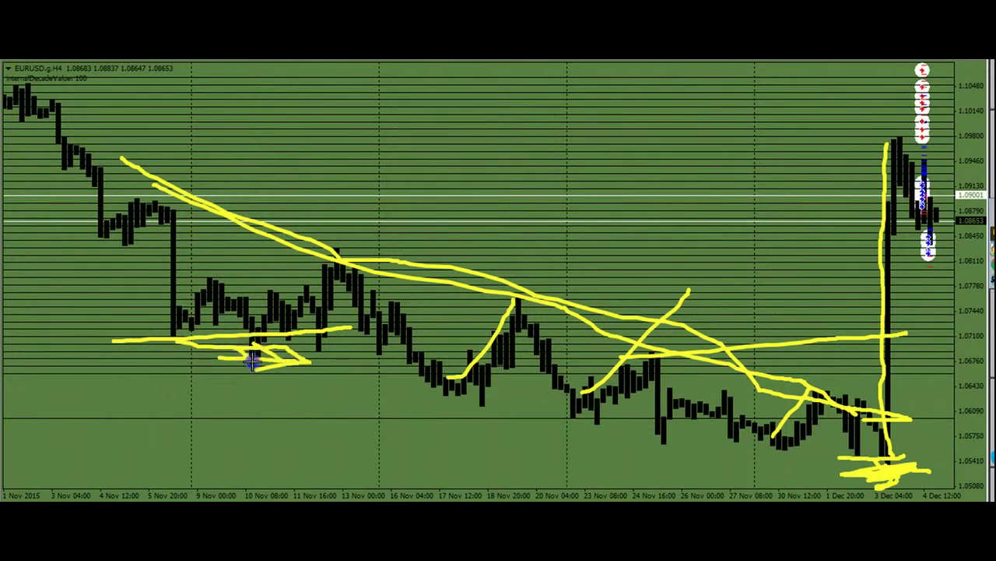
click(245, 360)
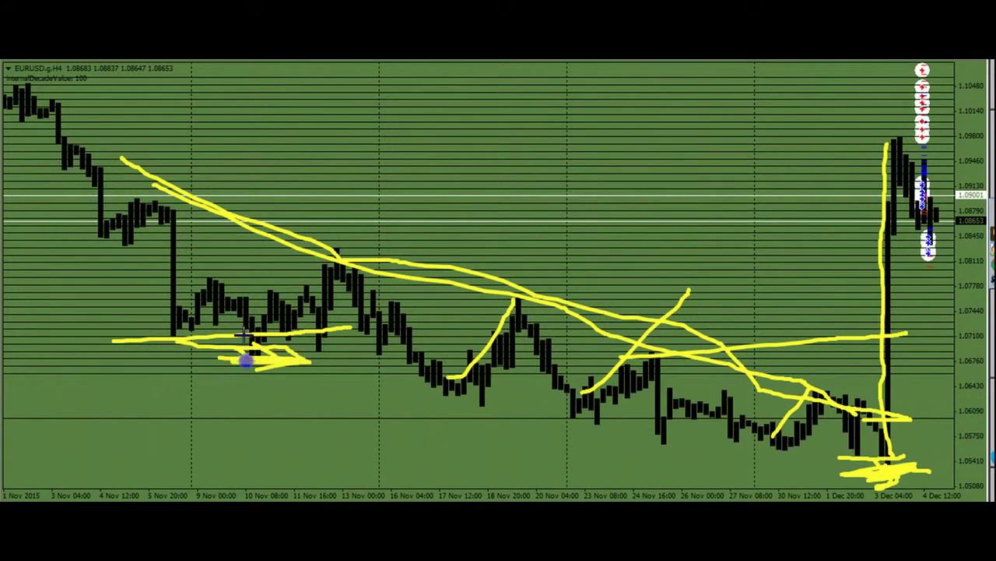
mouse_move(244, 294)
mouse_down()
mouse_move(240, 304)
mouse_move(273, 342)
mouse_up()
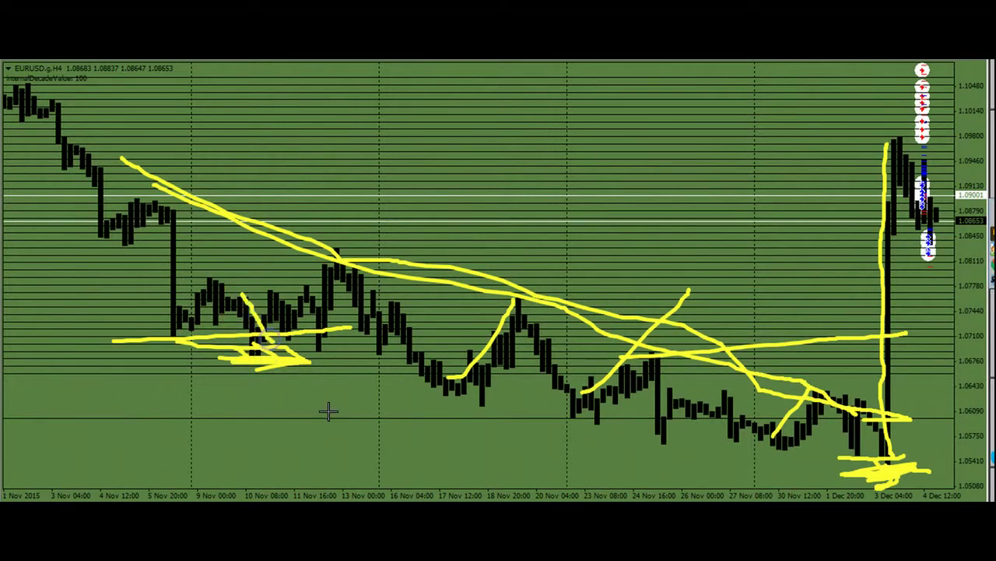
drag(394, 295, 451, 365)
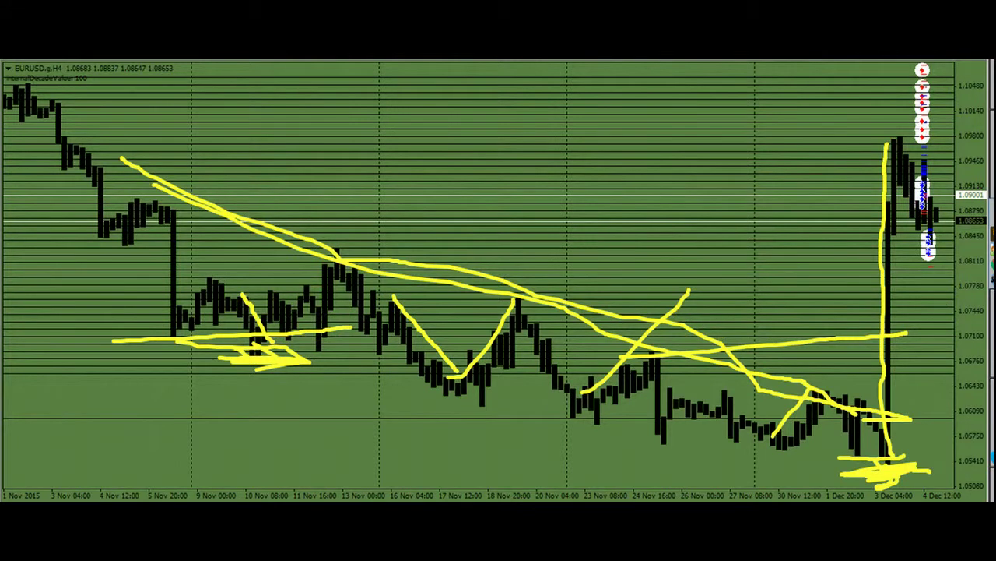
- Clear the EURUSD markup, return to the four-chart layout and maximize the USDCAD H4 chart
key(e)
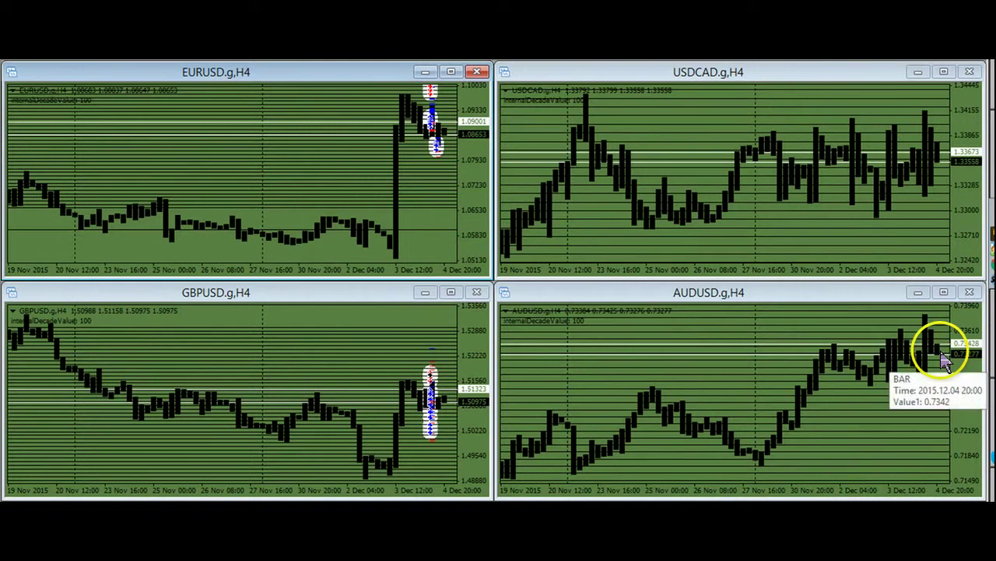
mouse_move(934, 340)
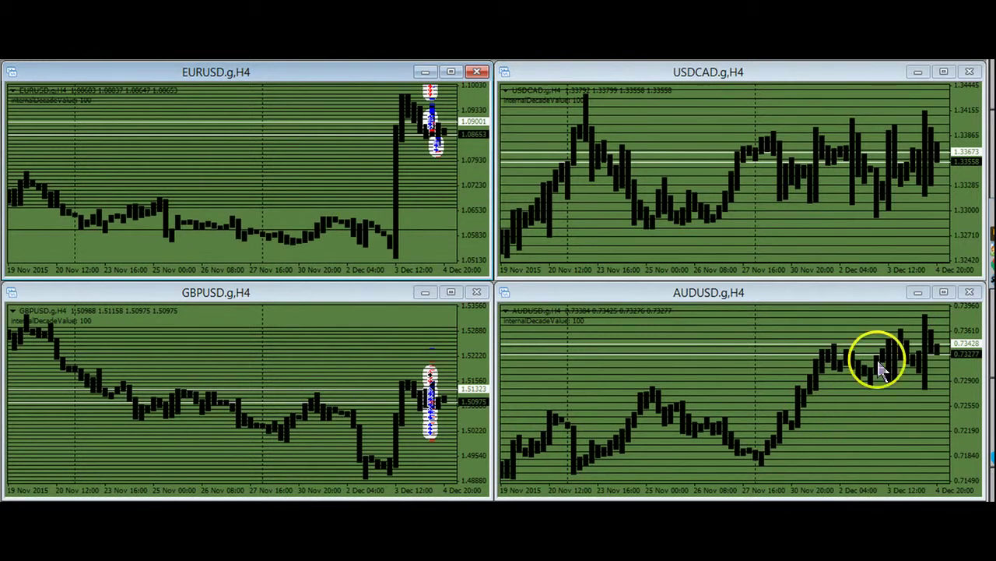
click(945, 72)
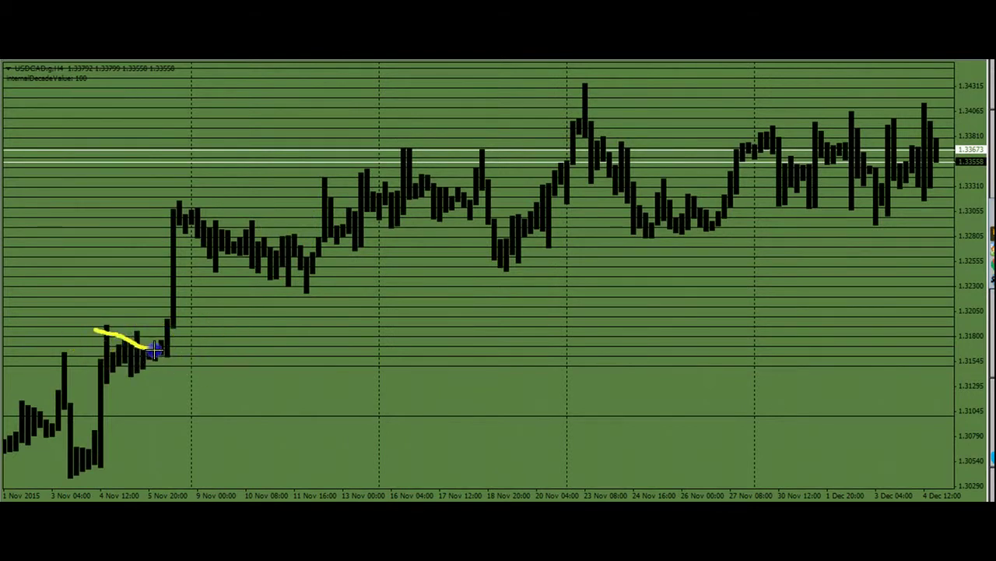
- Outline and shade USDCAD's 4 to 6 November triangle, with the rally into it and a level from the 3 November high
drag(97, 385, 169, 356)
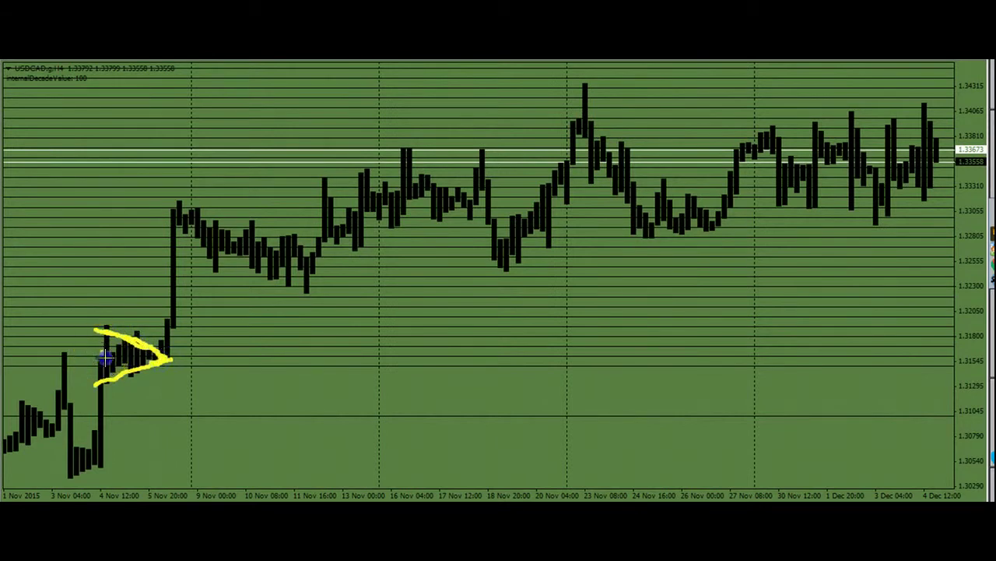
drag(104, 356, 106, 438)
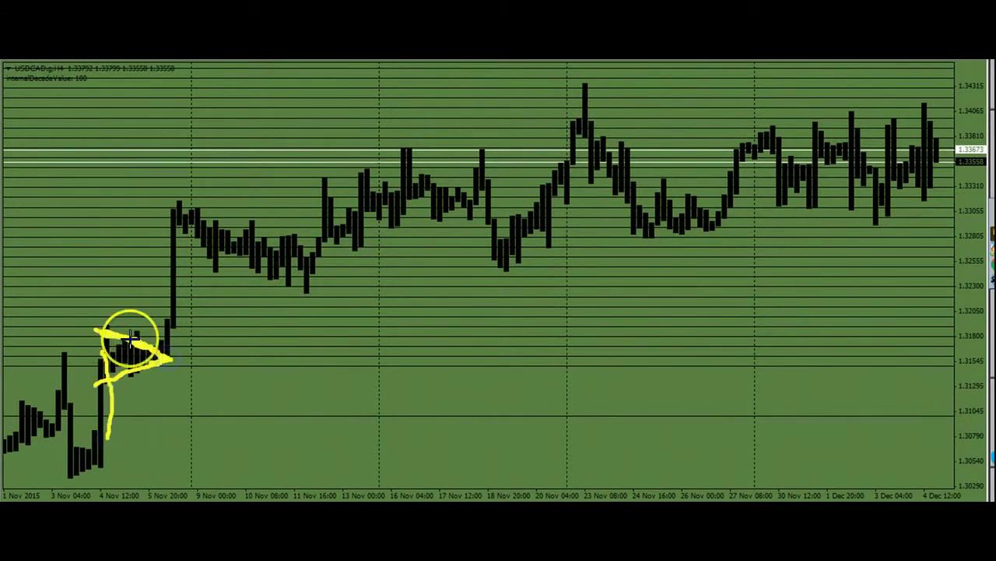
drag(111, 348, 134, 351)
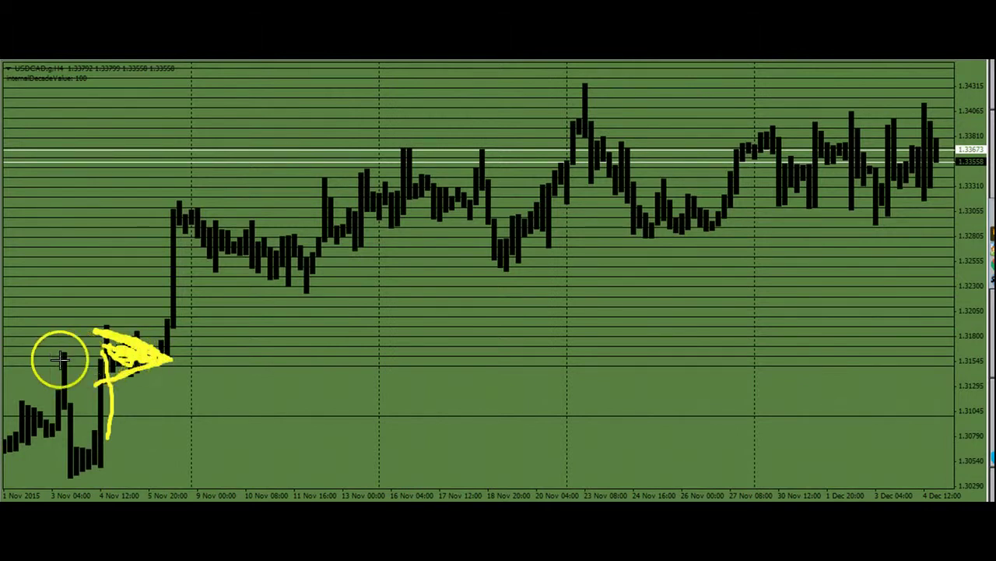
drag(50, 358, 128, 355)
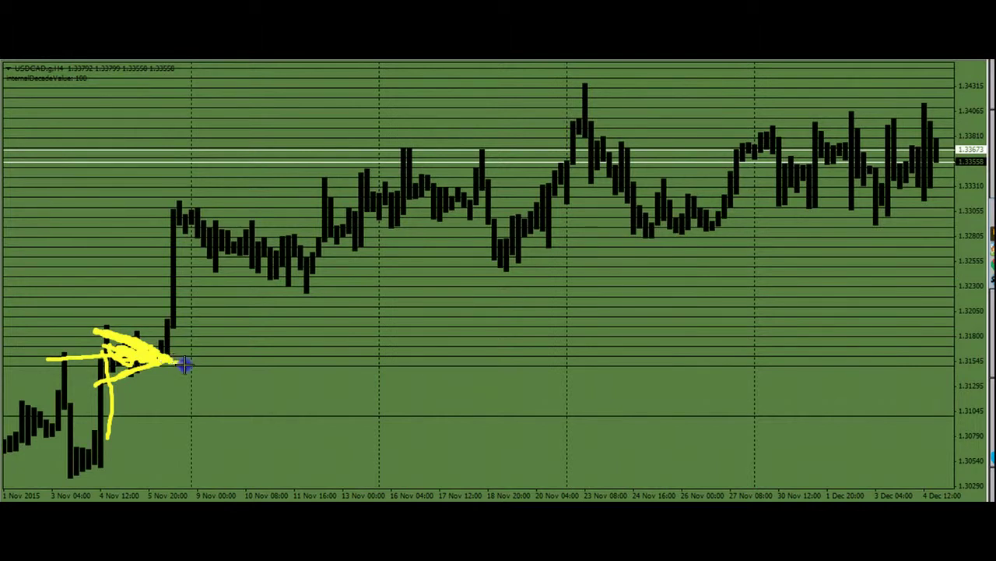
mouse_move(195, 376)
mouse_down()
mouse_move(196, 367)
mouse_move(189, 378)
mouse_up()
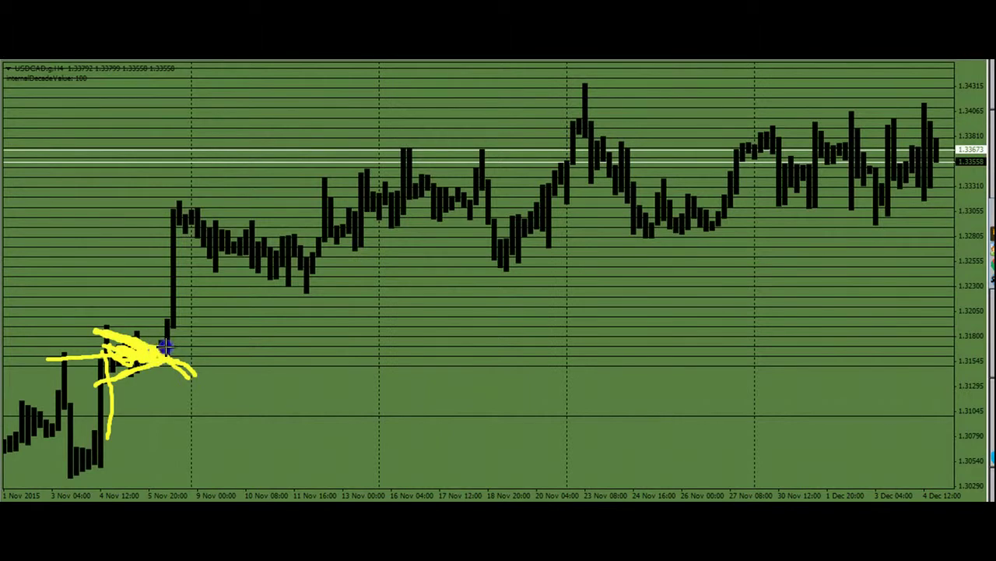
- Trace USDCAD's upward breakout from the triangle and draw thick horizontal resistance lines near 1.3190
drag(166, 345, 162, 318)
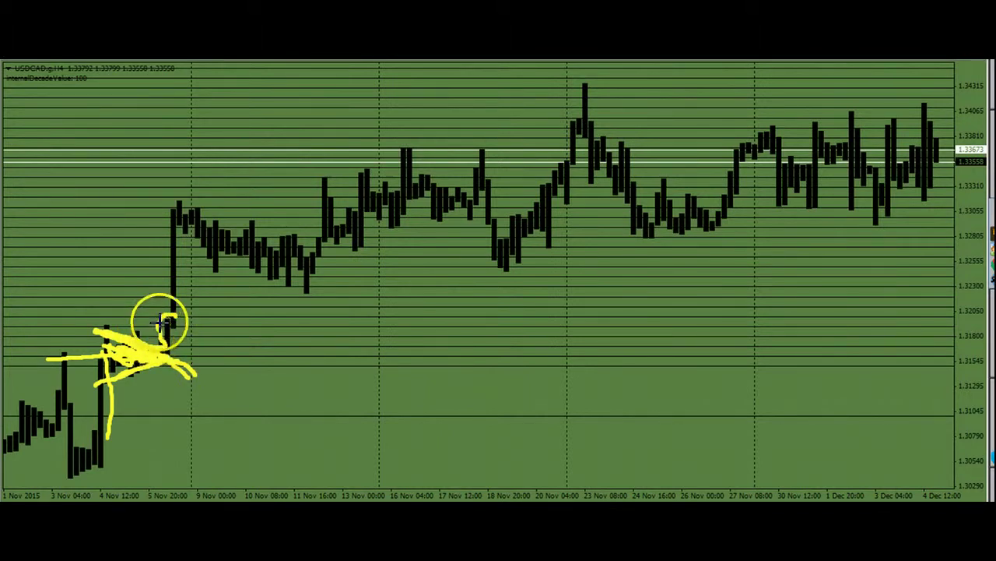
drag(99, 326, 205, 326)
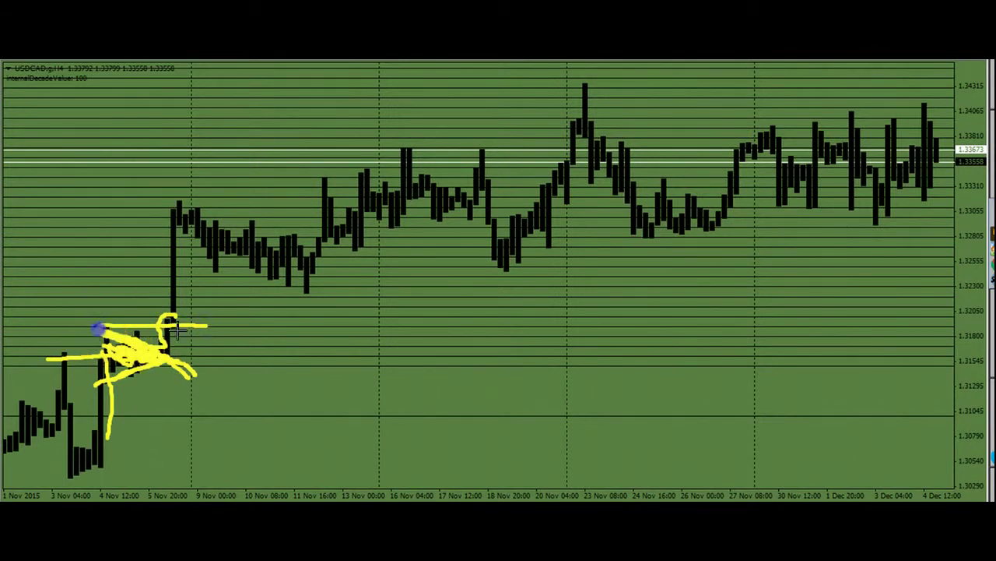
drag(158, 330, 229, 324)
drag(81, 330, 263, 330)
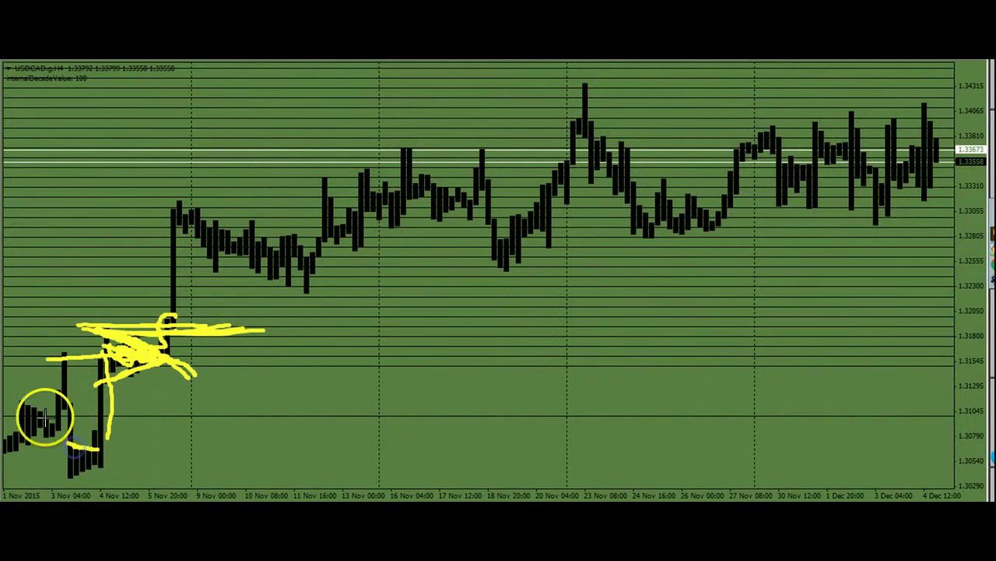
- Outline the small early November triangle on USDCAD and emphasize the 3 November high
mouse_move(19, 403)
mouse_down()
mouse_move(66, 425)
mouse_move(25, 441)
mouse_move(107, 430)
mouse_up()
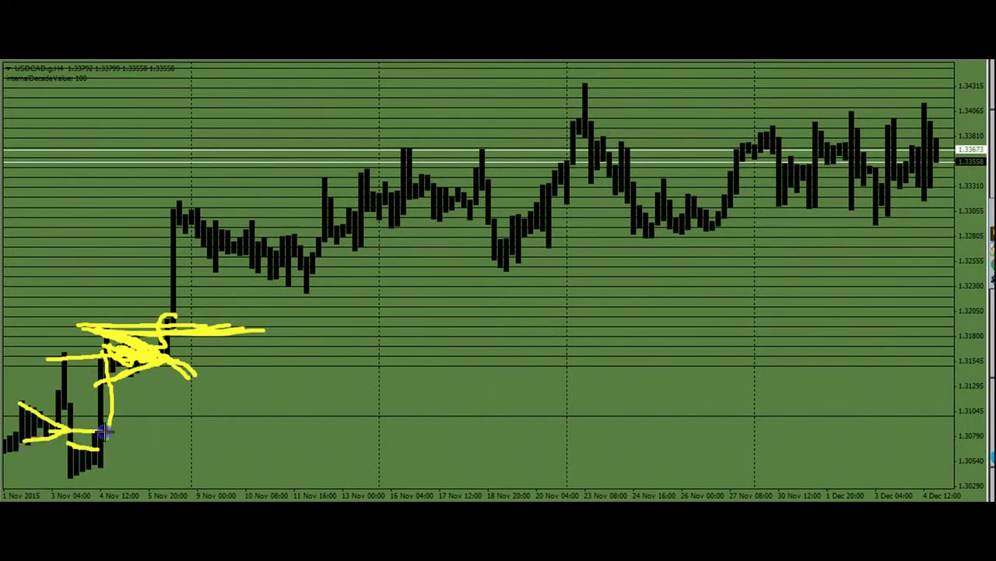
drag(60, 358, 64, 363)
click(69, 400)
click(62, 359)
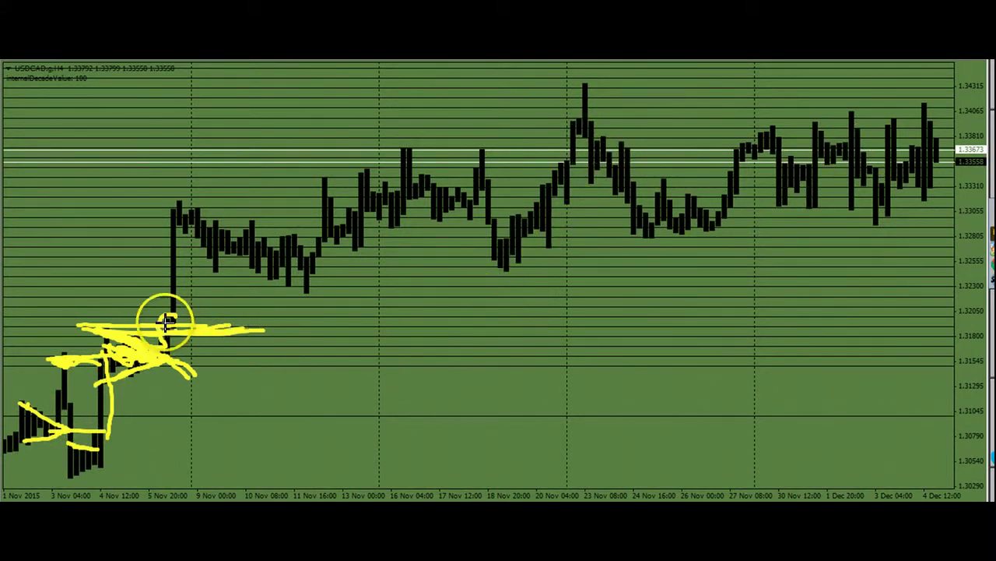
- Trace USDCAD's 6 November rally and the zigzag pullback after it, underlining the pullback lows near 1.3240
drag(166, 318, 171, 209)
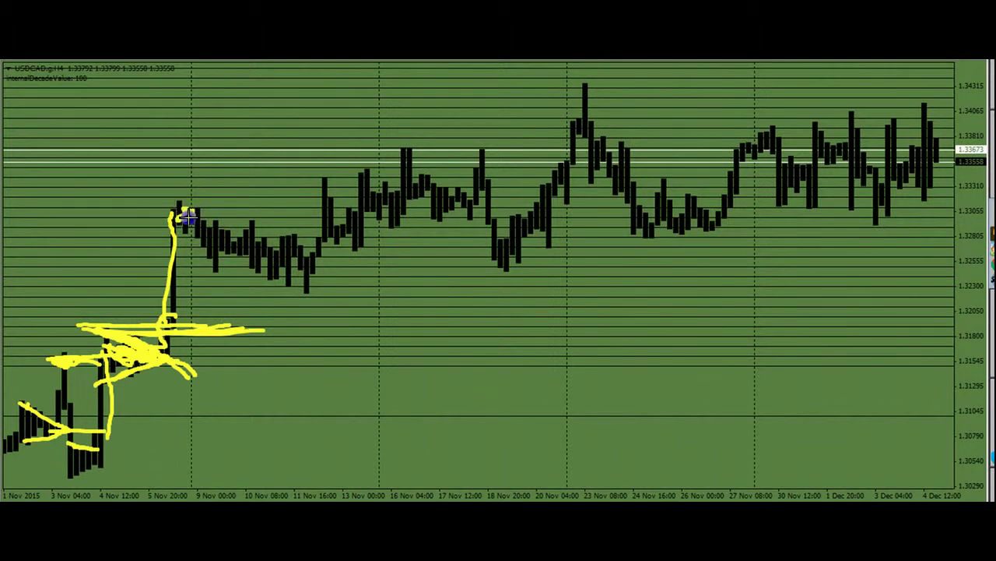
mouse_move(224, 227)
mouse_down()
mouse_move(243, 237)
mouse_move(254, 267)
mouse_move(272, 267)
mouse_move(294, 246)
mouse_move(309, 295)
mouse_move(300, 253)
mouse_up()
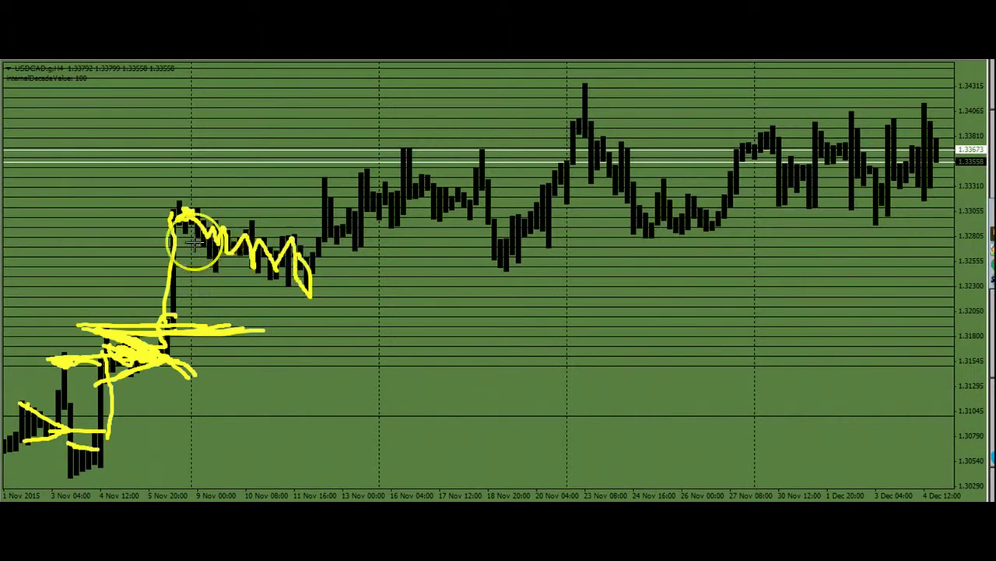
mouse_move(226, 265)
mouse_down()
mouse_move(181, 267)
mouse_move(383, 281)
mouse_up()
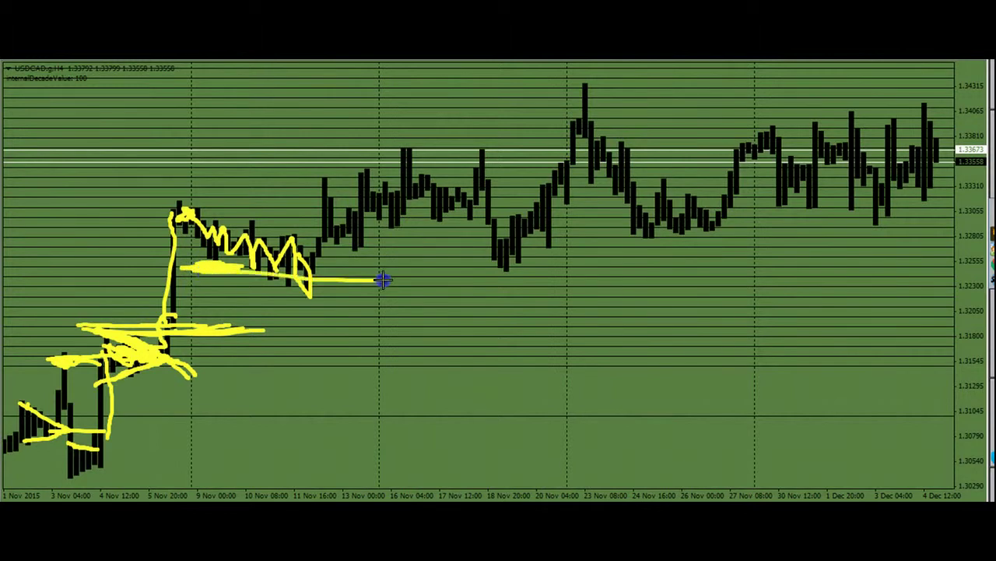
drag(171, 272, 327, 270)
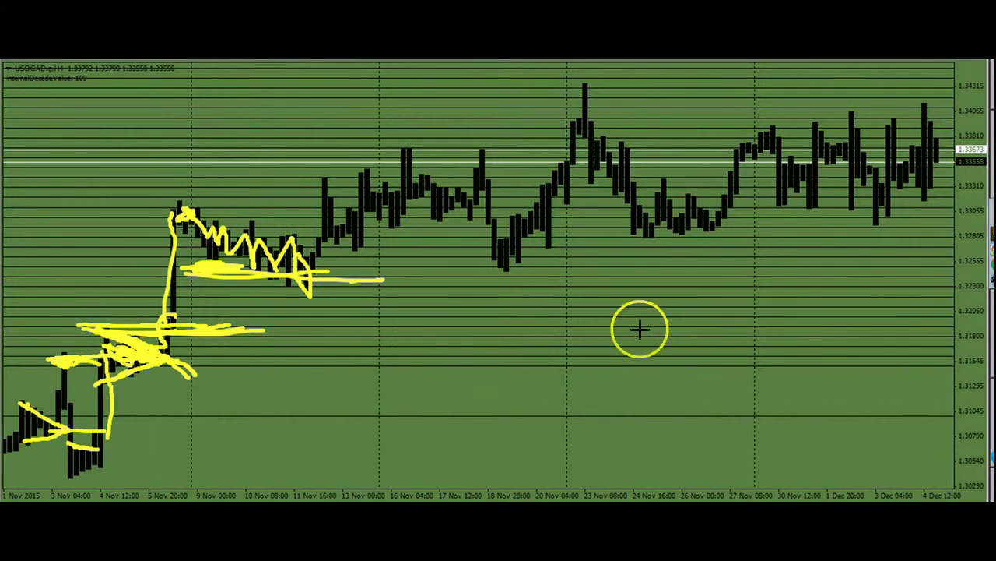
- Draw a level from USDCAD's 18 November low near 1.3250 and a thick target zone near 1.3120 beneath recent prices
drag(621, 394, 737, 395)
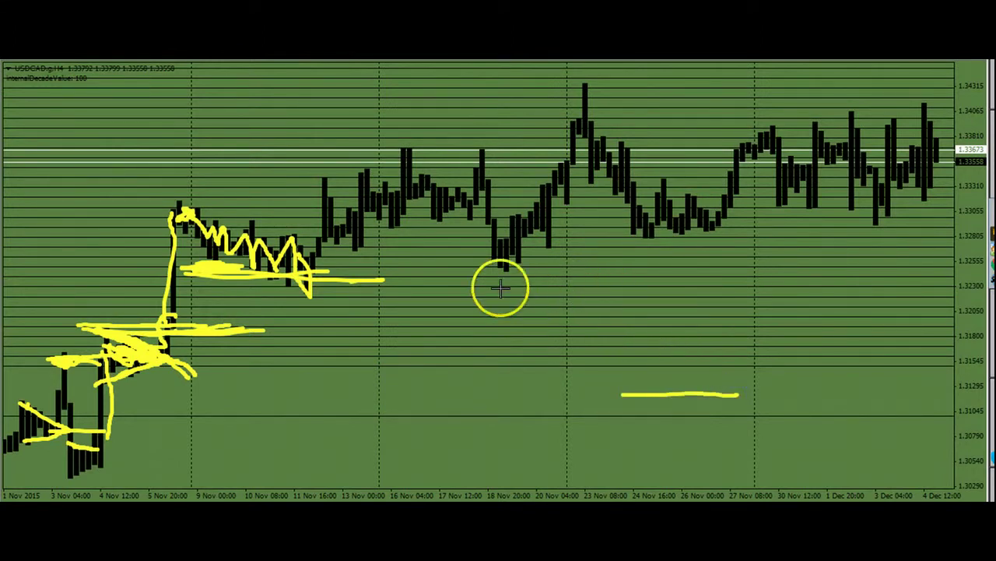
drag(482, 268, 761, 265)
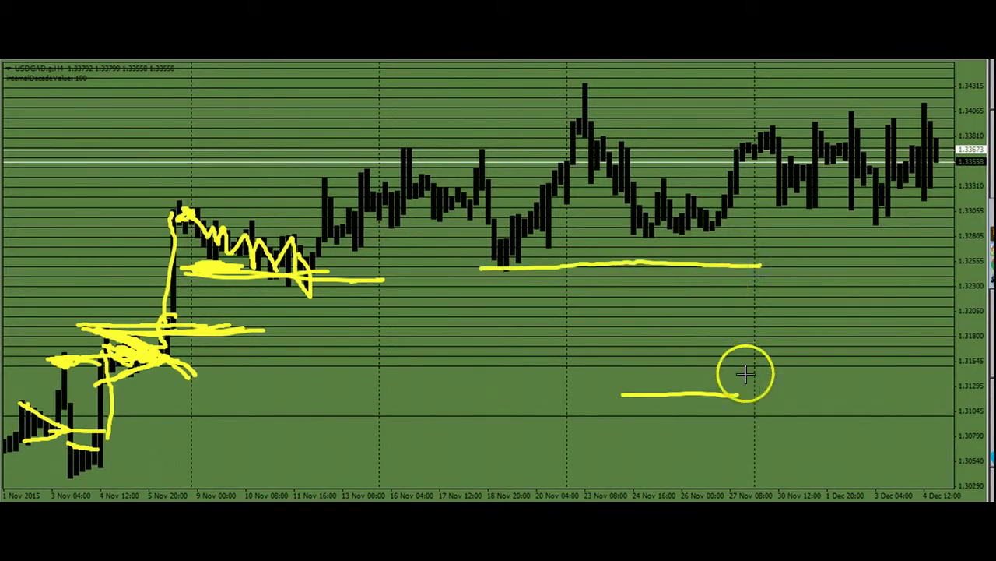
mouse_move(734, 381)
mouse_down()
mouse_move(828, 388)
mouse_move(734, 396)
mouse_move(889, 398)
mouse_up()
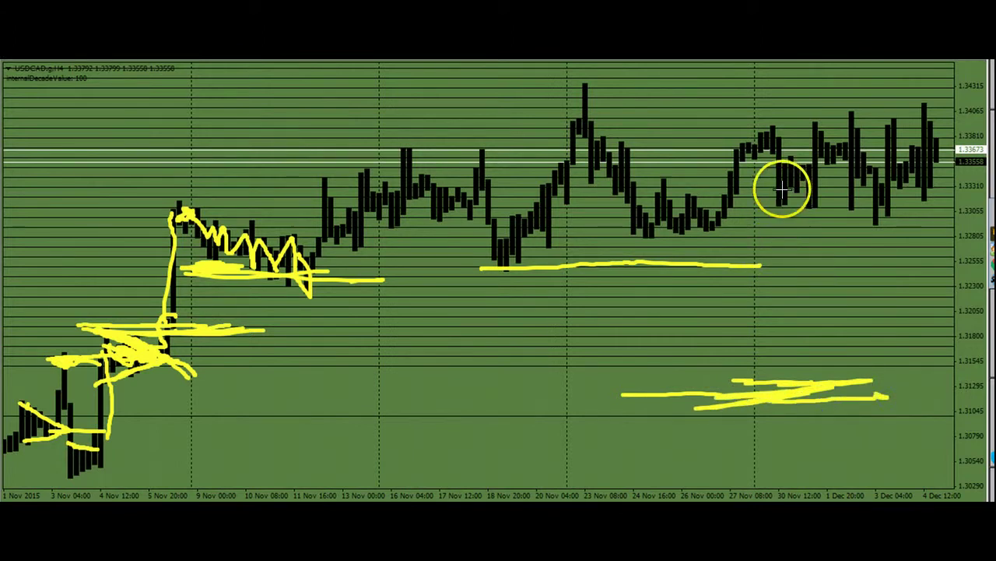
mouse_move(746, 383)
mouse_down()
mouse_move(939, 395)
mouse_move(890, 408)
mouse_up()
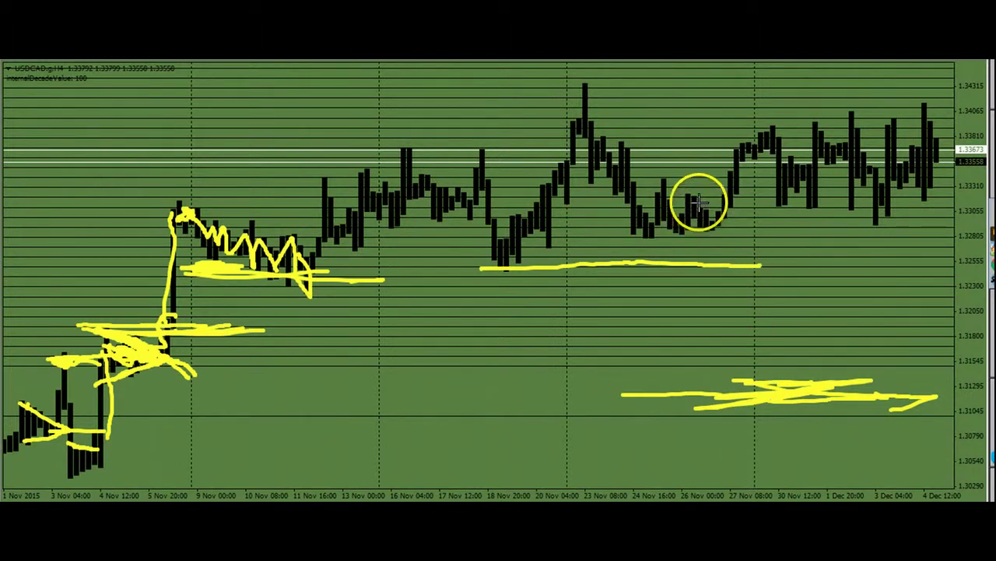
- Trace USDCAD's 26 November dip and draw a rising trendline from the 4 November low to about 23 November
drag(710, 209, 715, 226)
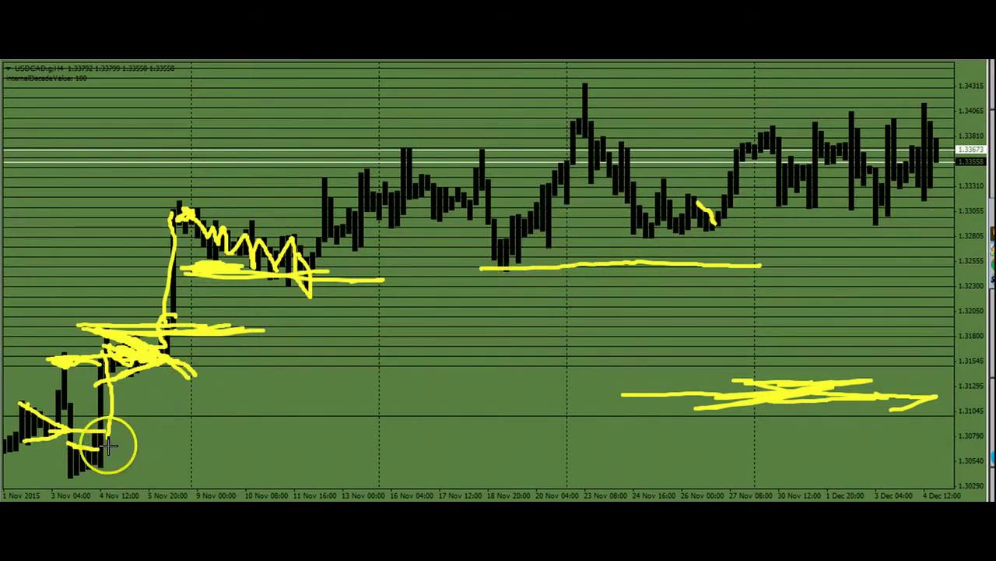
mouse_move(114, 440)
mouse_down()
mouse_move(473, 266)
mouse_move(584, 180)
mouse_up()
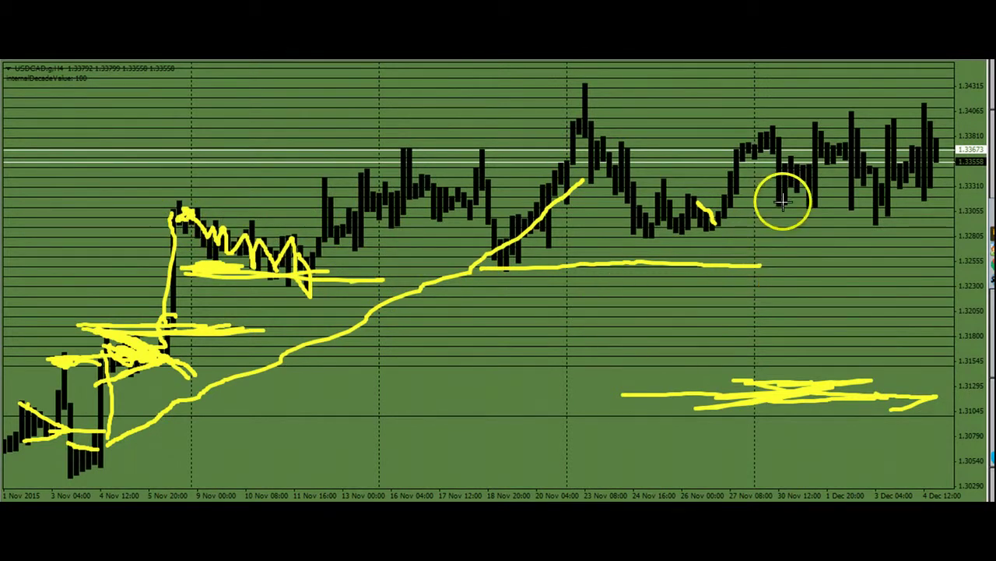
- Trace the swings of USDCAD's 30 November congestion and shade the area solid
mouse_move(782, 204)
mouse_down()
mouse_move(791, 166)
mouse_move(795, 196)
mouse_move(804, 170)
mouse_move(816, 204)
mouse_up()
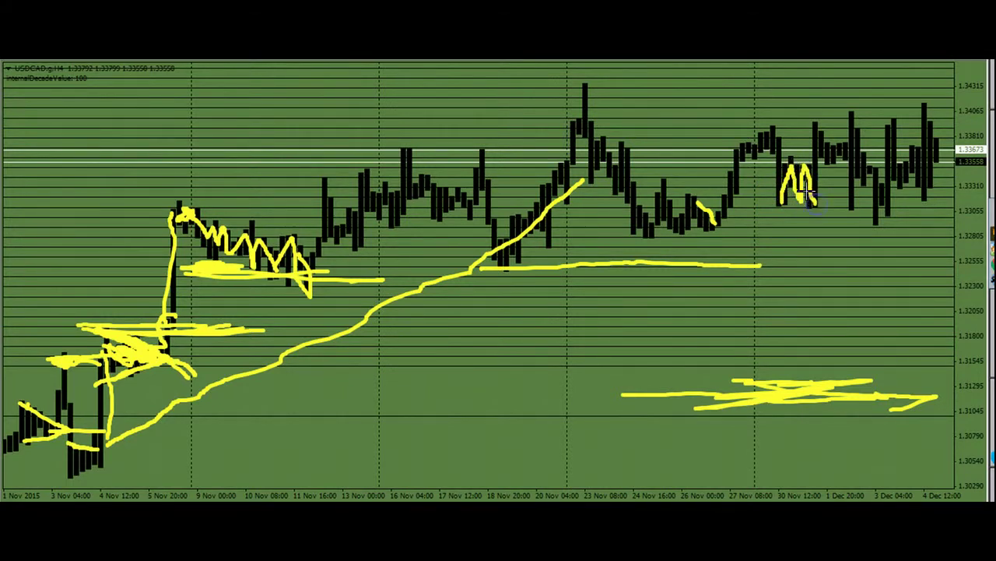
mouse_move(783, 174)
mouse_down()
mouse_move(783, 193)
mouse_move(787, 171)
mouse_move(805, 164)
mouse_move(817, 182)
mouse_move(810, 193)
mouse_move(779, 189)
mouse_up()
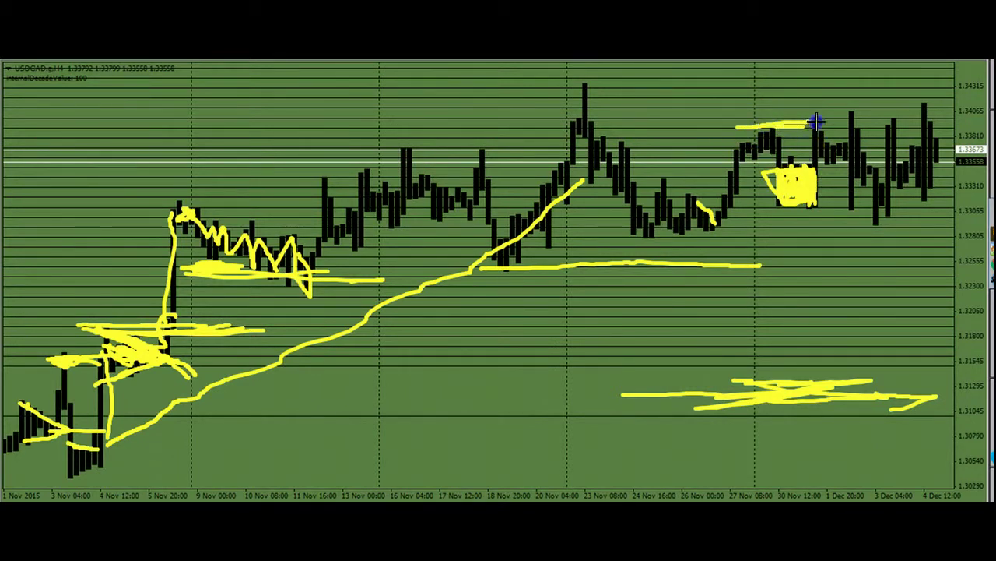
- Mark USDCAD's early December range with resistance near 1.3390, the drops beneath it, and support lines near 1.3300 and 1.3320
mouse_move(817, 123)
mouse_down()
mouse_move(854, 118)
mouse_move(855, 201)
mouse_up()
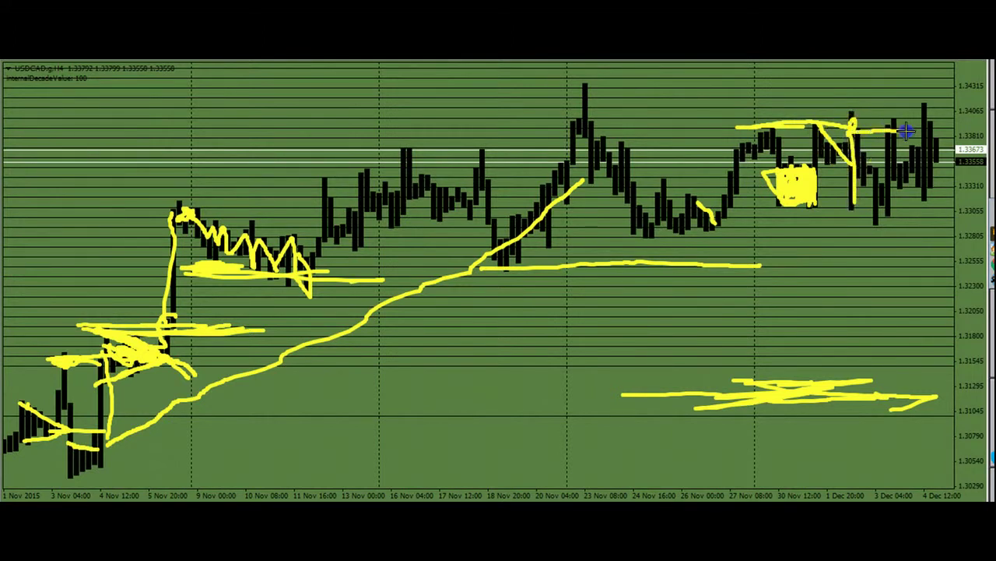
drag(907, 132, 915, 218)
drag(901, 133, 950, 127)
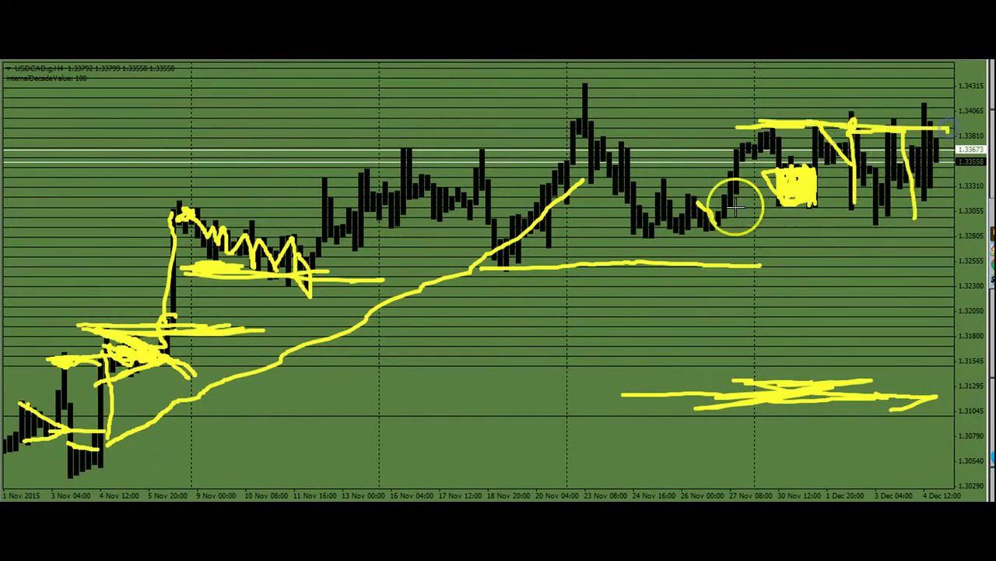
drag(736, 206, 937, 218)
mouse_move(719, 204)
mouse_down()
mouse_move(957, 195)
mouse_move(645, 195)
mouse_up()
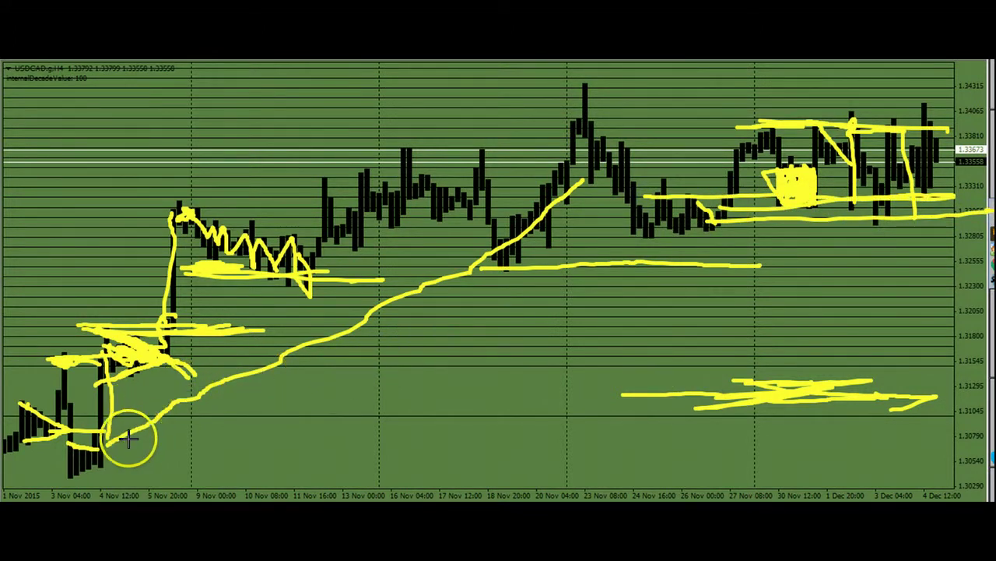
- Circle USDCAD's 3 to 4 November lows and the 23 November and 16 November highs
drag(86, 445, 74, 436)
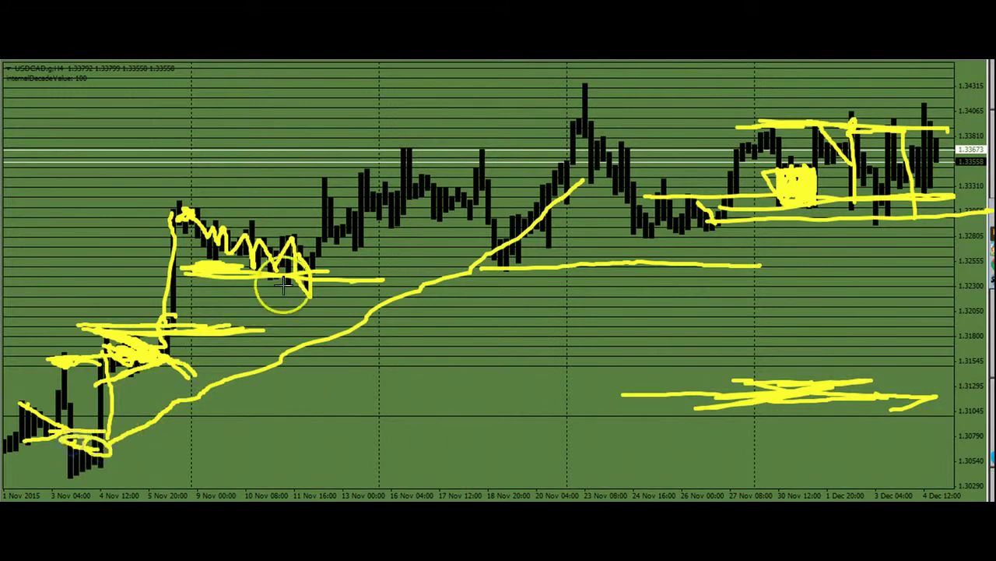
mouse_move(584, 91)
mouse_down()
mouse_move(578, 124)
mouse_move(583, 92)
mouse_up()
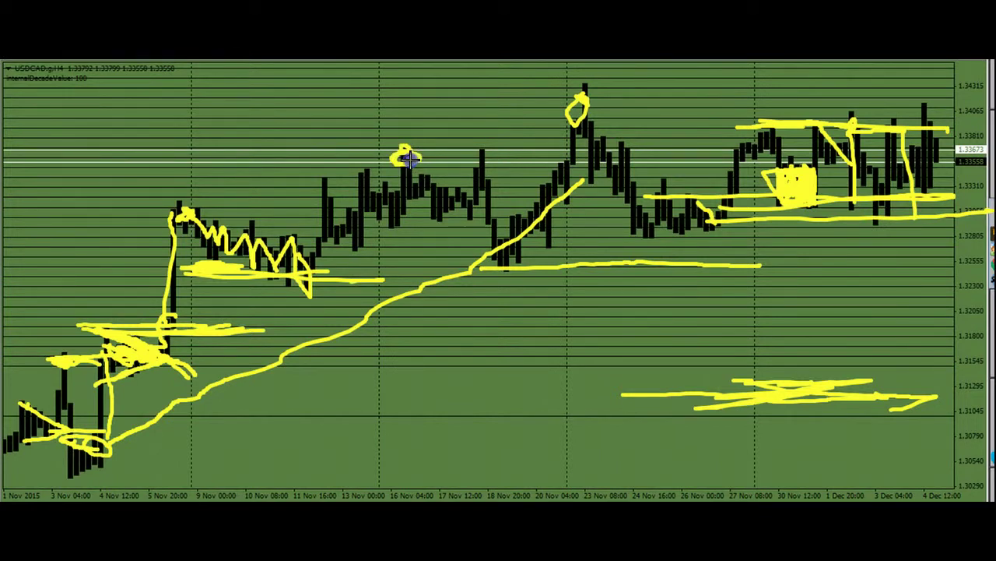
- Trace USDCAD's 16 to 23 November swings with rising support lines from early November, and outline a drop beneath the December range
mouse_move(407, 158)
mouse_down()
mouse_move(510, 234)
mouse_move(571, 115)
mouse_up()
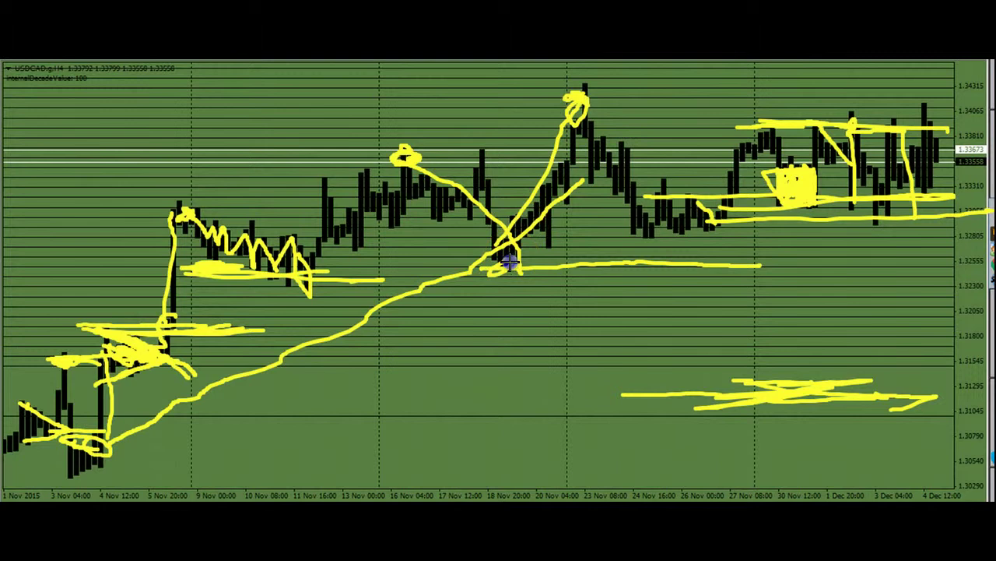
drag(517, 266, 532, 333)
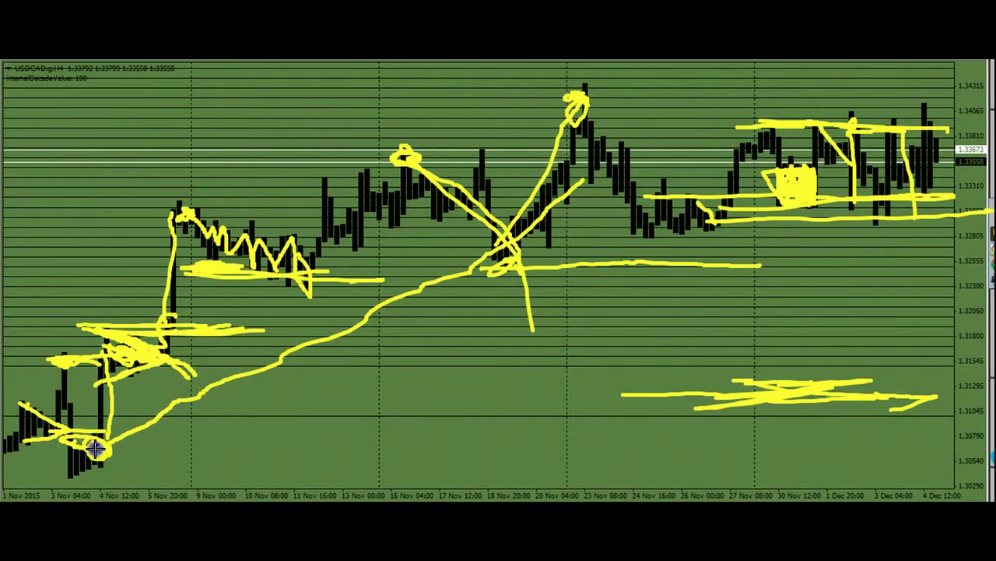
mouse_move(147, 430)
mouse_down()
mouse_move(309, 378)
mouse_move(425, 312)
mouse_up()
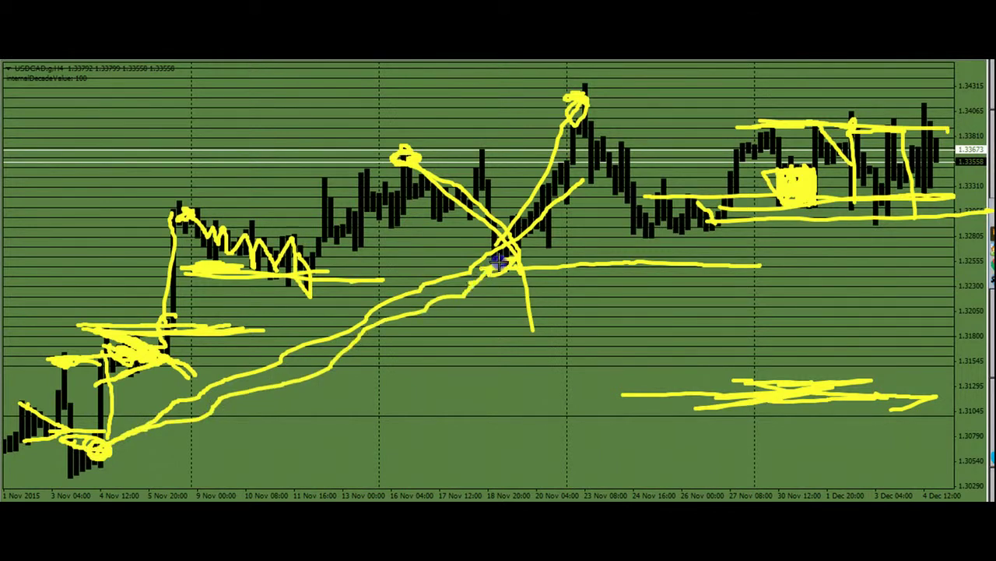
mouse_move(537, 232)
mouse_down()
mouse_move(565, 232)
mouse_move(553, 138)
mouse_up()
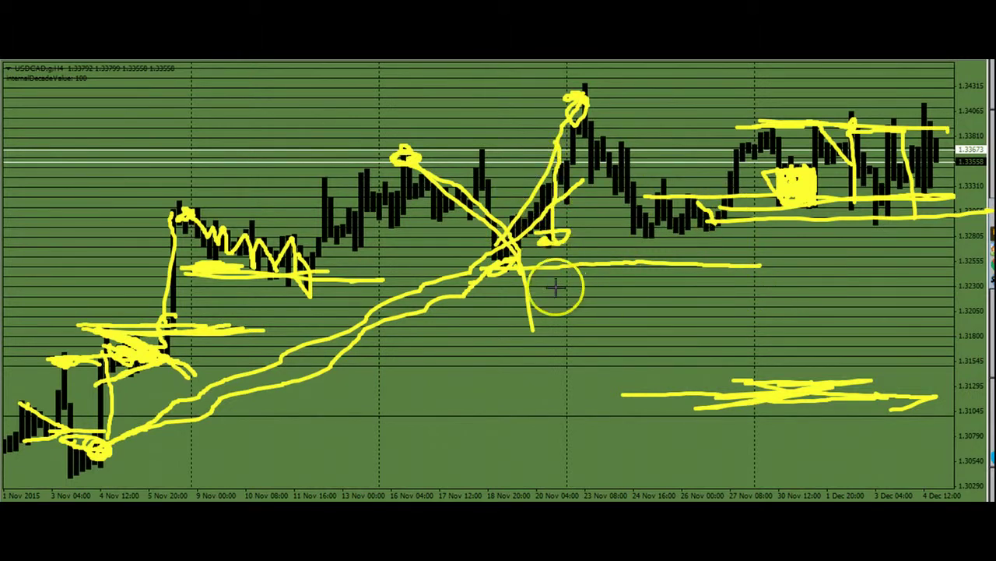
mouse_move(75, 398)
mouse_down()
mouse_move(129, 396)
mouse_move(302, 266)
mouse_move(580, 226)
mouse_up()
mouse_move(811, 134)
mouse_down()
mouse_move(812, 173)
mouse_move(934, 241)
mouse_move(934, 222)
mouse_up()
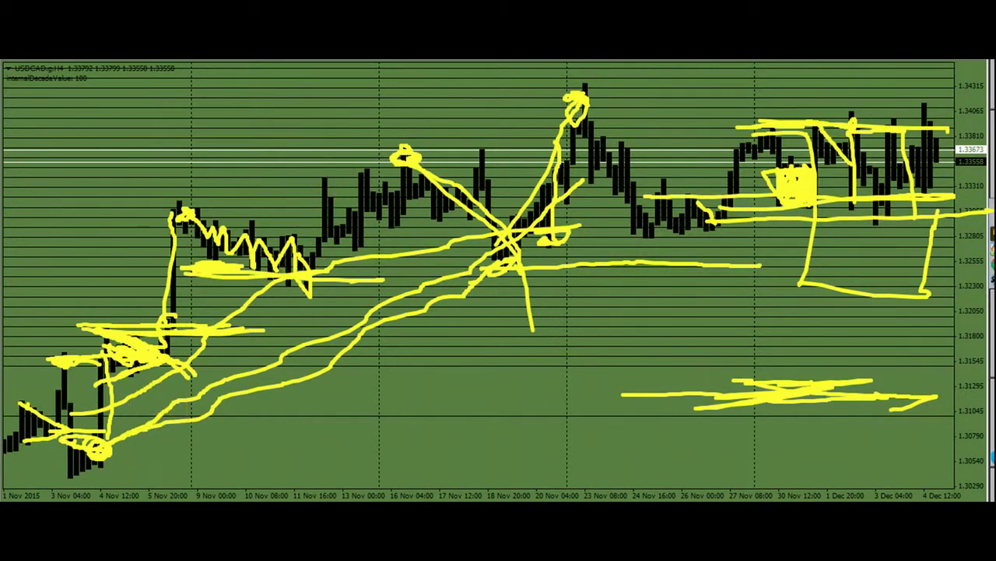
- Clear the USDCAD drawings and return to the four-chart layout
key(Escape)
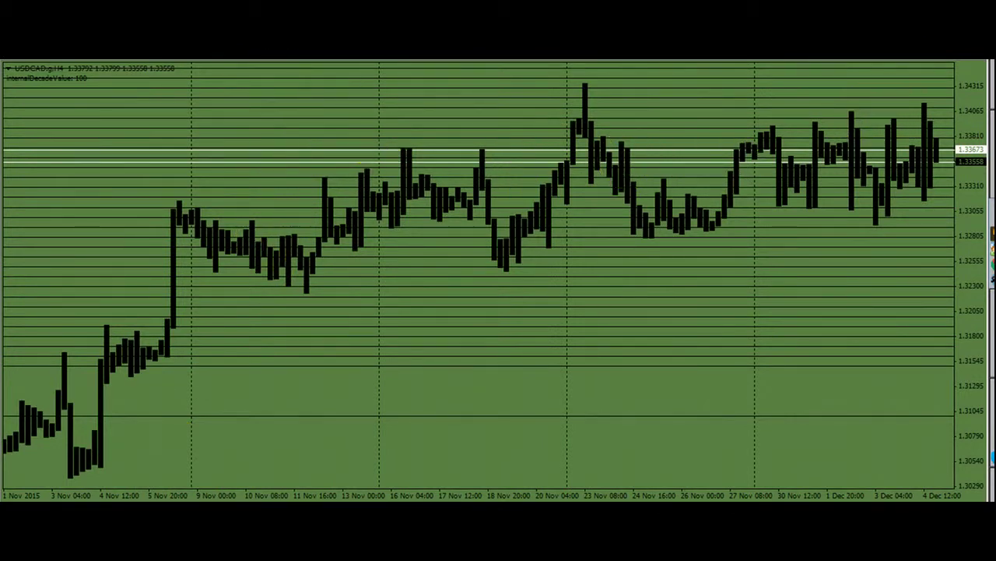
key(alt+r)
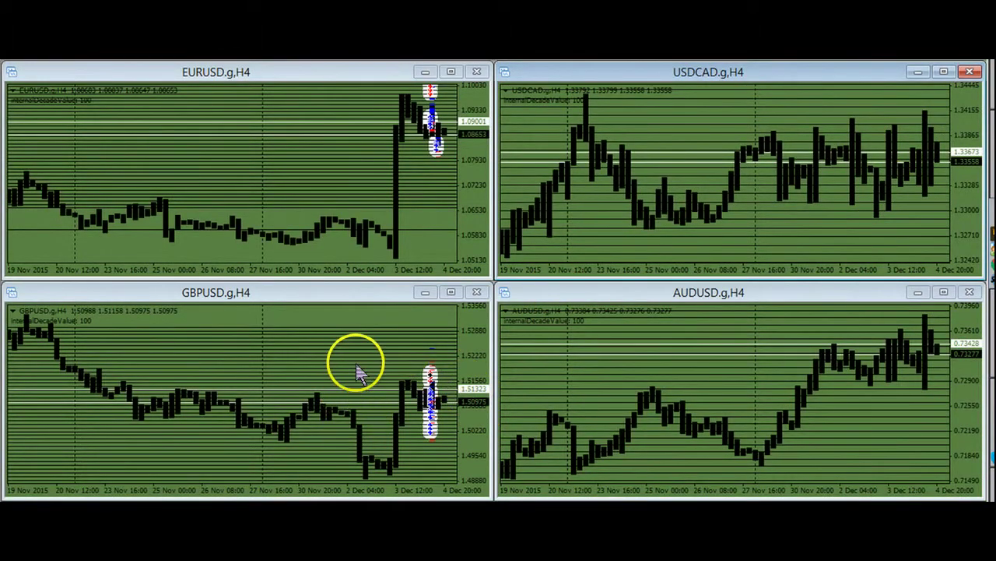
- Remove the trade markers from the EURUSD and GBPUSD charts
click(302, 193)
key(Delete)
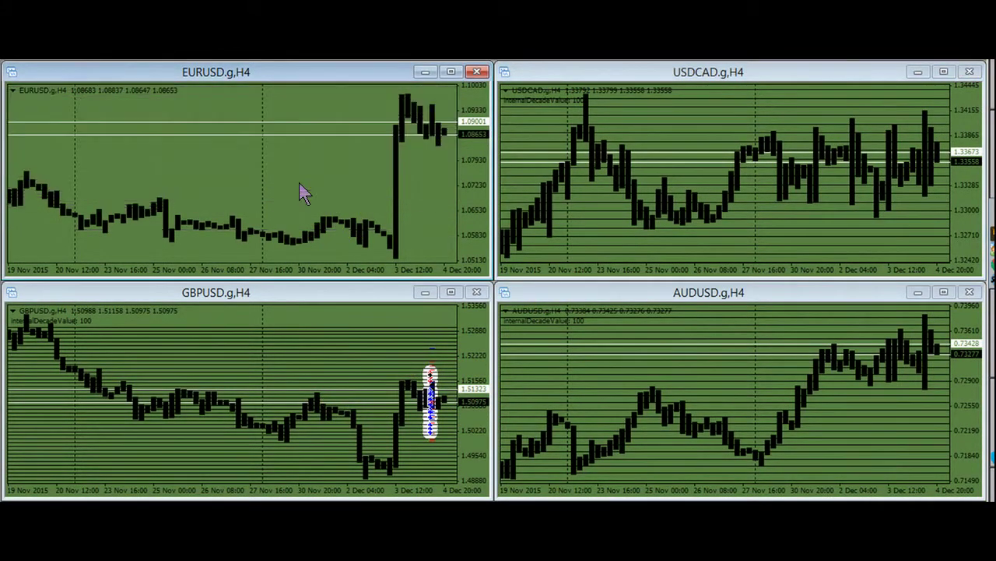
click(285, 335)
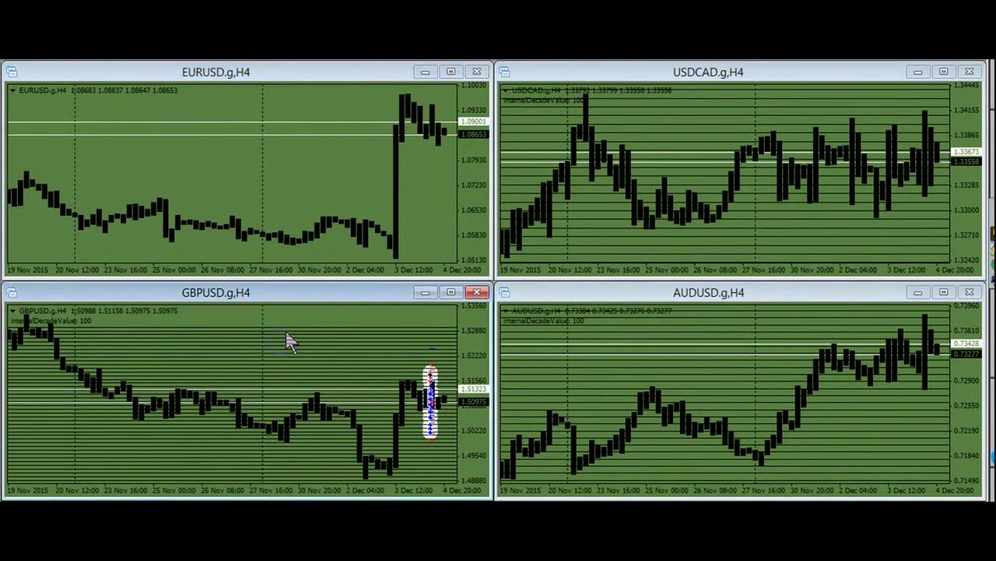
key(Delete)
- Switch the EURUSD, GBPUSD, USDCAD and AUDUSD charts to the H1 timeframe
click(251, 196)
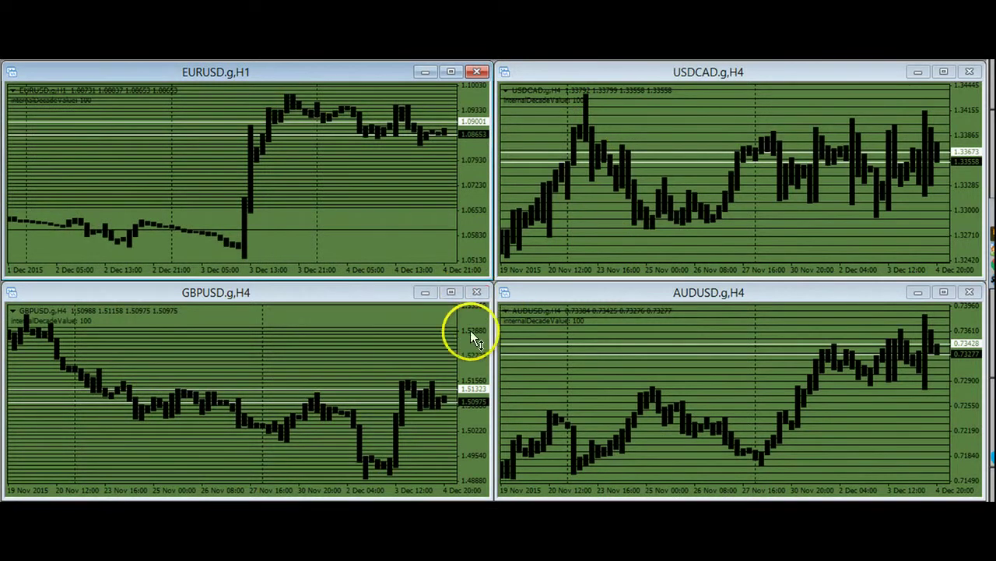
click(405, 362)
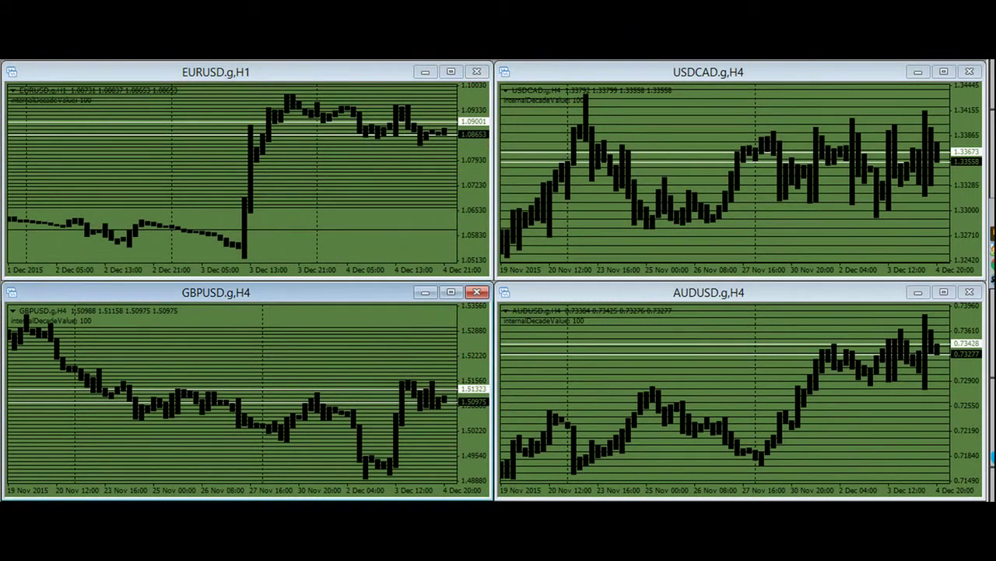
click(637, 143)
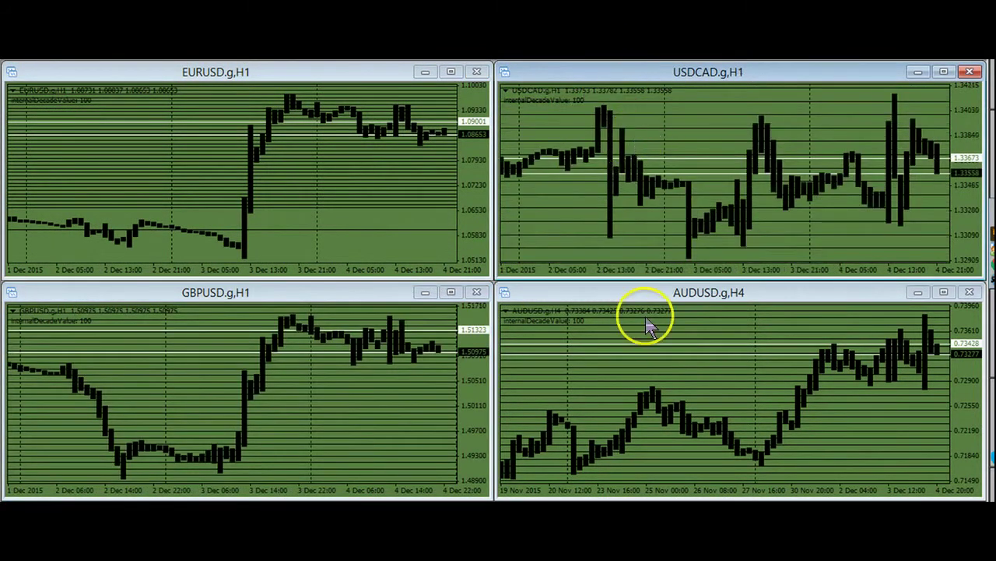
click(627, 396)
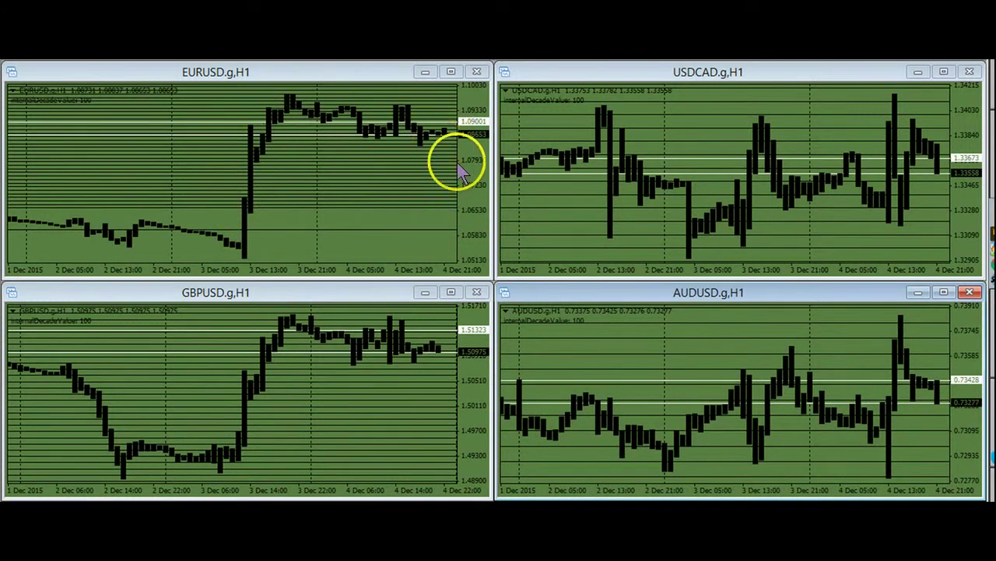
- Compress GBPUSD's price scale slightly and draw a stack of horizontal levels between about 1.5030 and 1.4900 beneath the 3 December rally
click(390, 403)
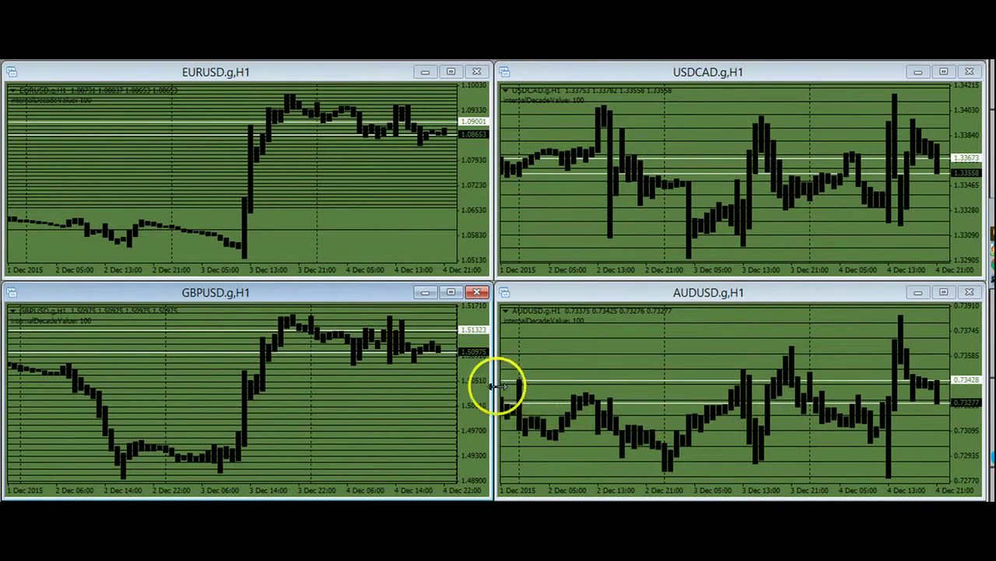
drag(482, 399, 481, 404)
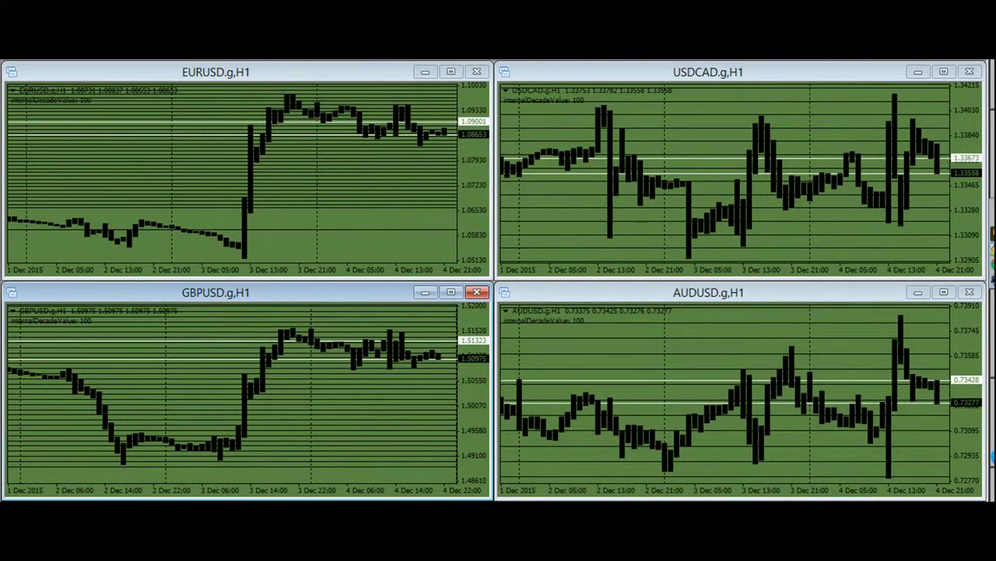
drag(232, 390, 349, 395)
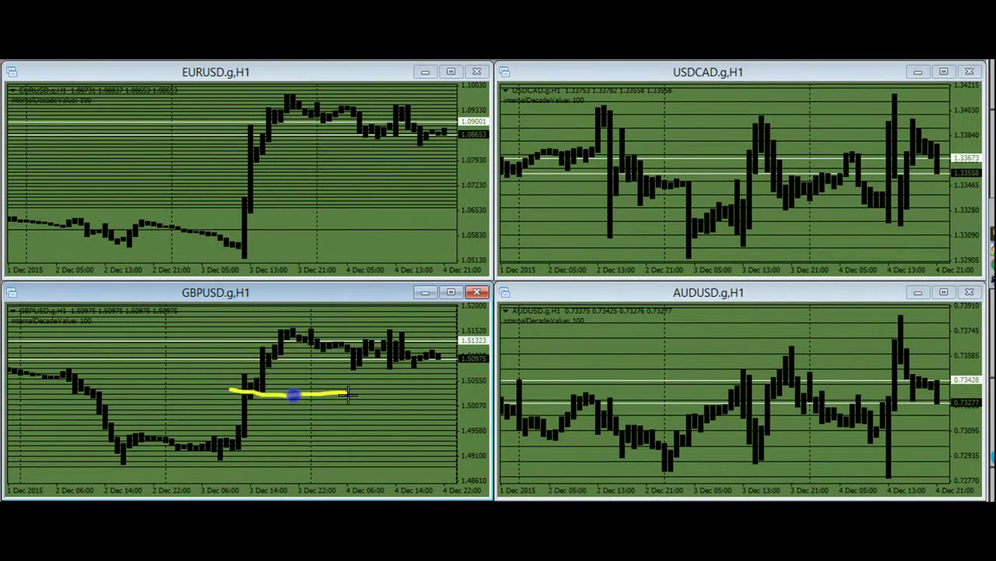
drag(178, 445, 350, 461)
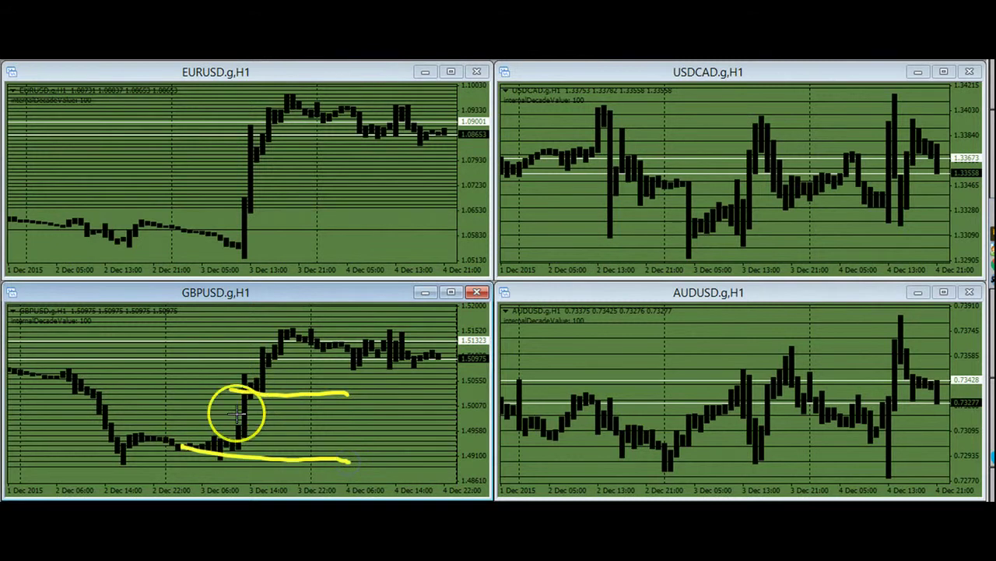
drag(236, 412, 303, 422)
drag(214, 428, 335, 435)
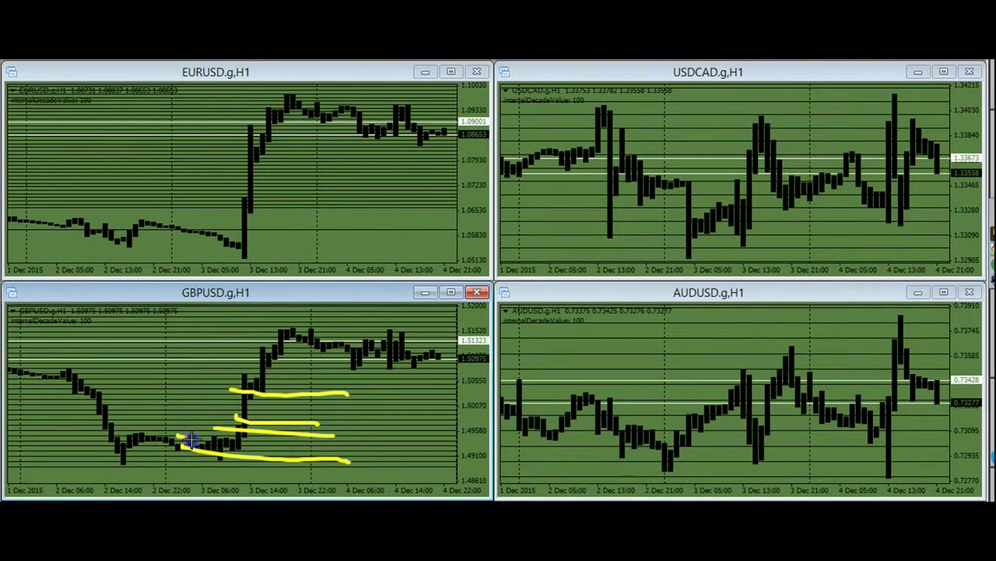
drag(179, 436, 408, 445)
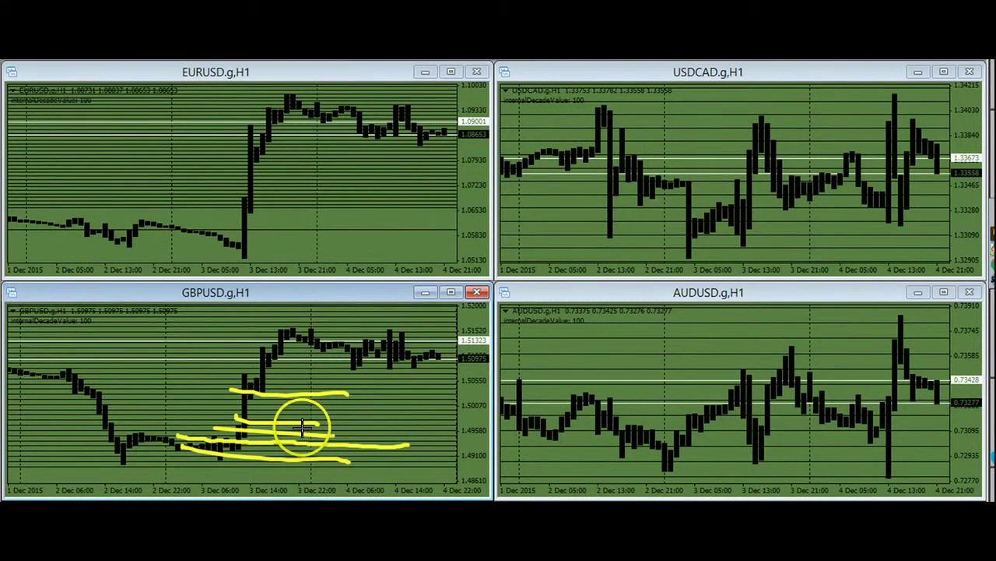
drag(302, 425, 433, 434)
drag(312, 445, 462, 454)
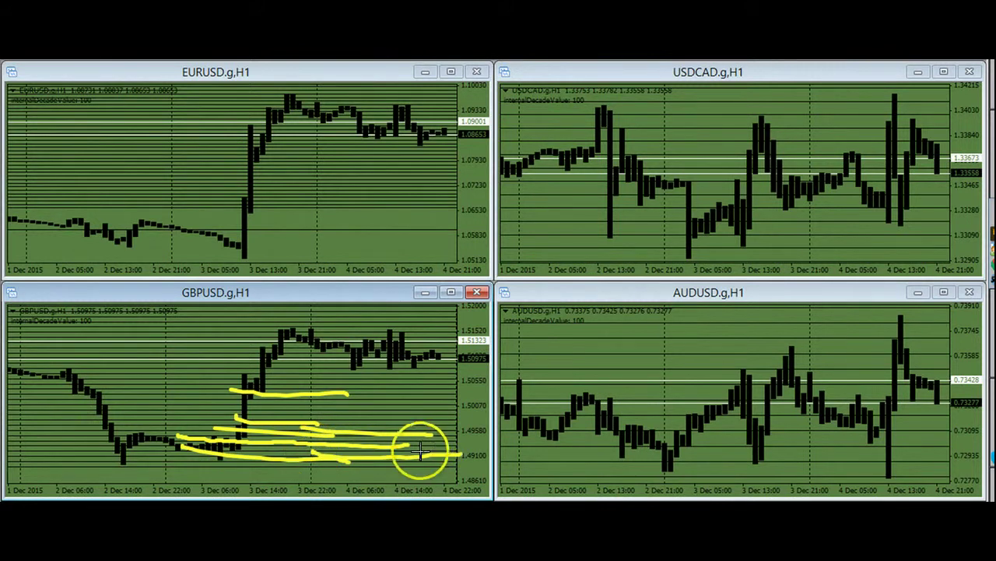
drag(367, 439, 432, 442)
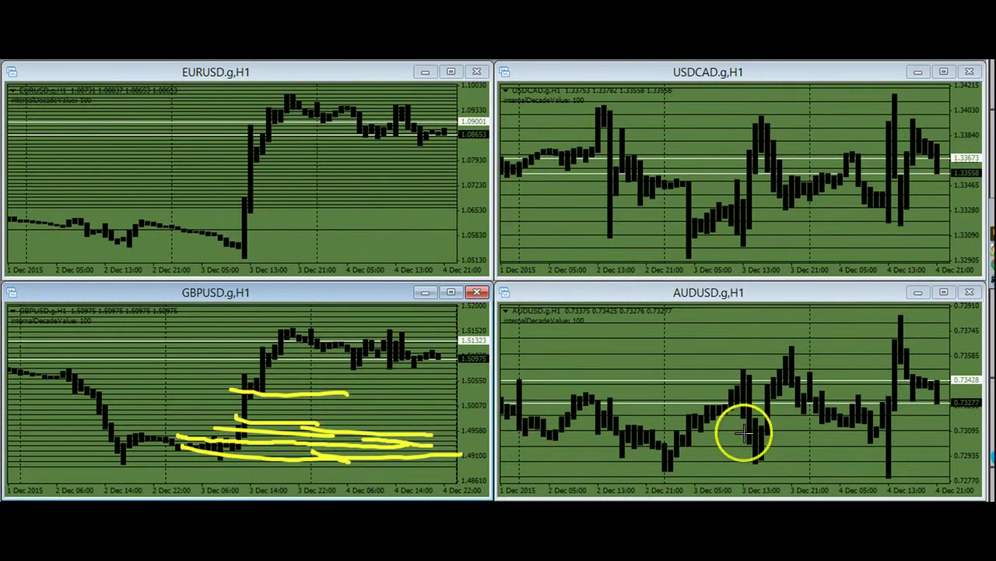
- Underline AUDUSD's 2 and 3 December lows near 0.7290, circle the 4 December low, and clear the drawings
drag(648, 458, 771, 465)
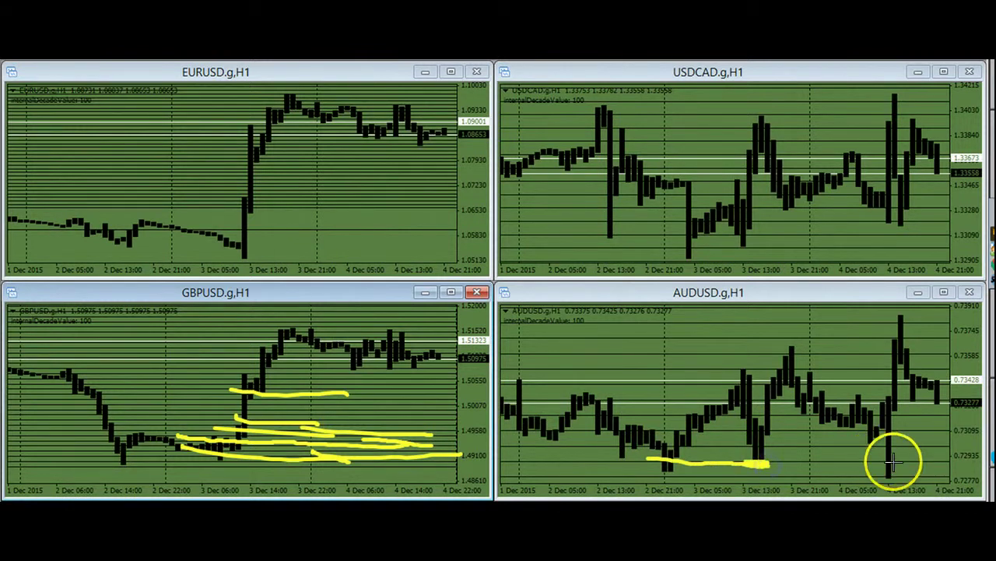
drag(893, 477, 861, 468)
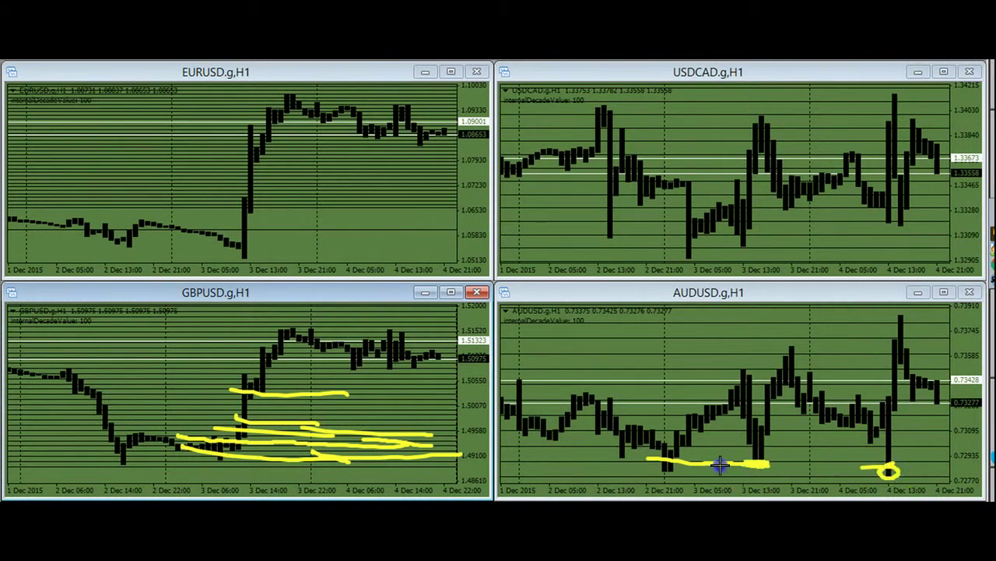
drag(651, 464, 739, 465)
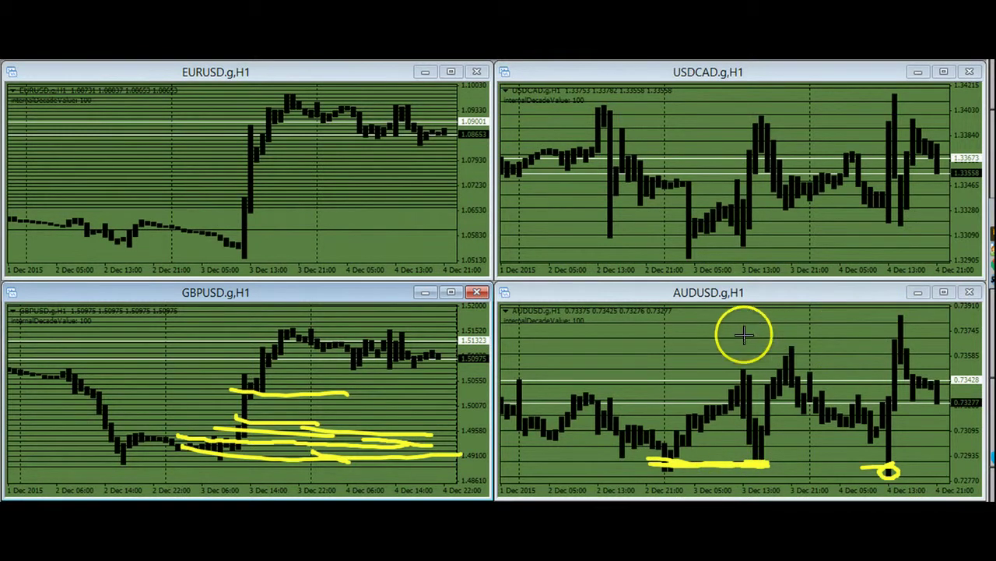
key(Escape)
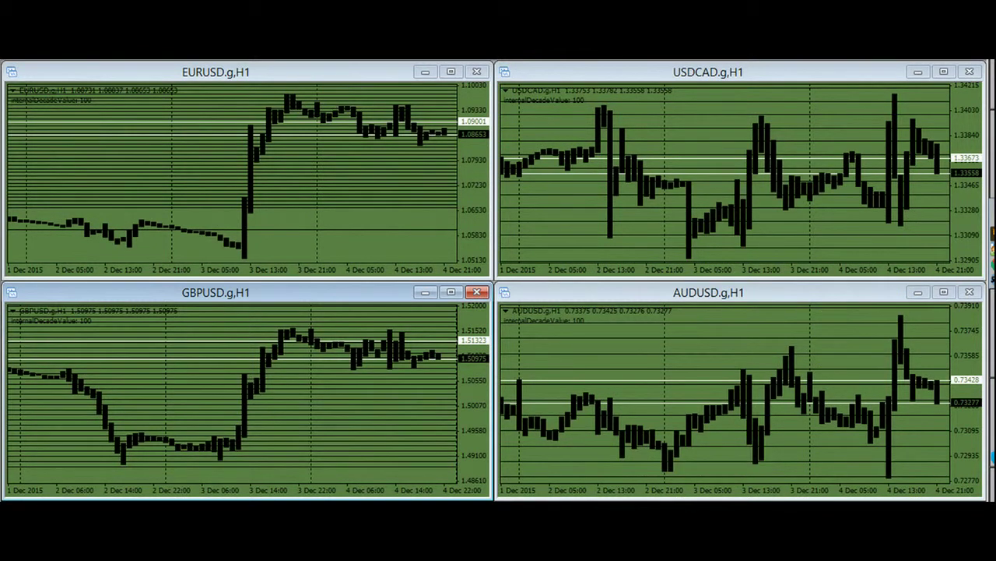
- Maximize the AUDUSD chart and mark its support near 0.7280, the 4 December surge, and the highs near 0.7355 and 0.7380
double_click(775, 295)
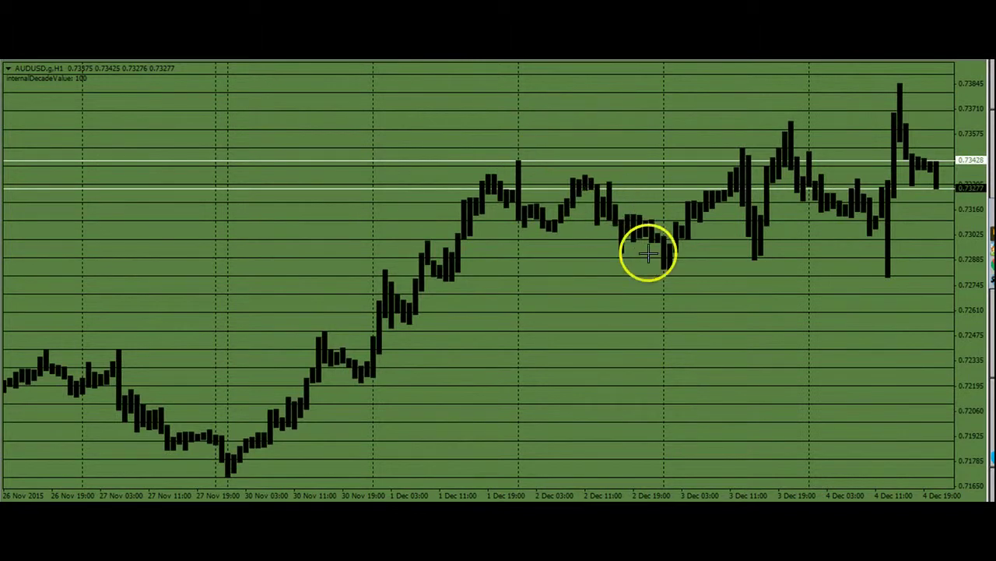
mouse_move(645, 267)
mouse_down()
mouse_move(838, 279)
mouse_move(904, 111)
mouse_move(848, 98)
mouse_up()
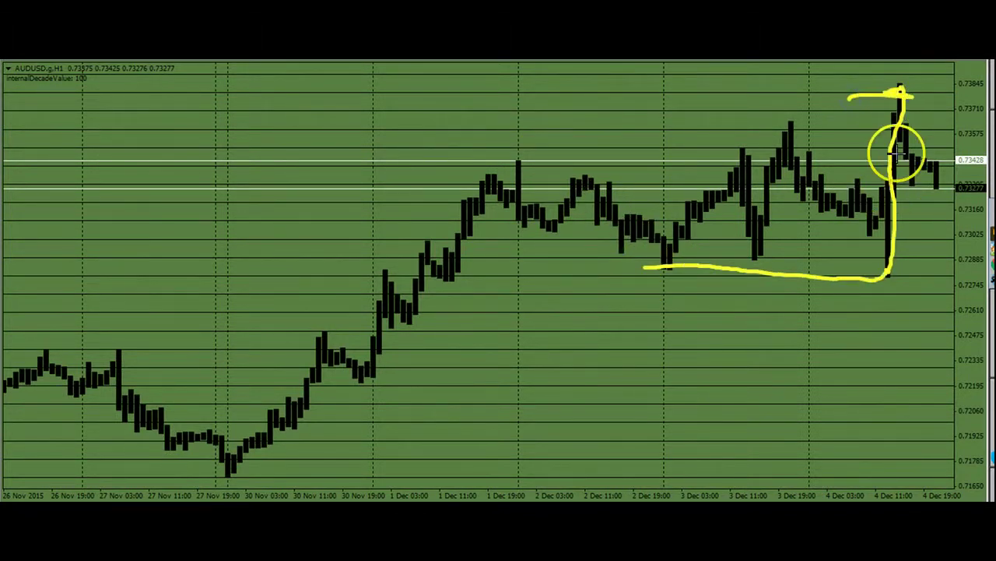
drag(767, 134, 891, 140)
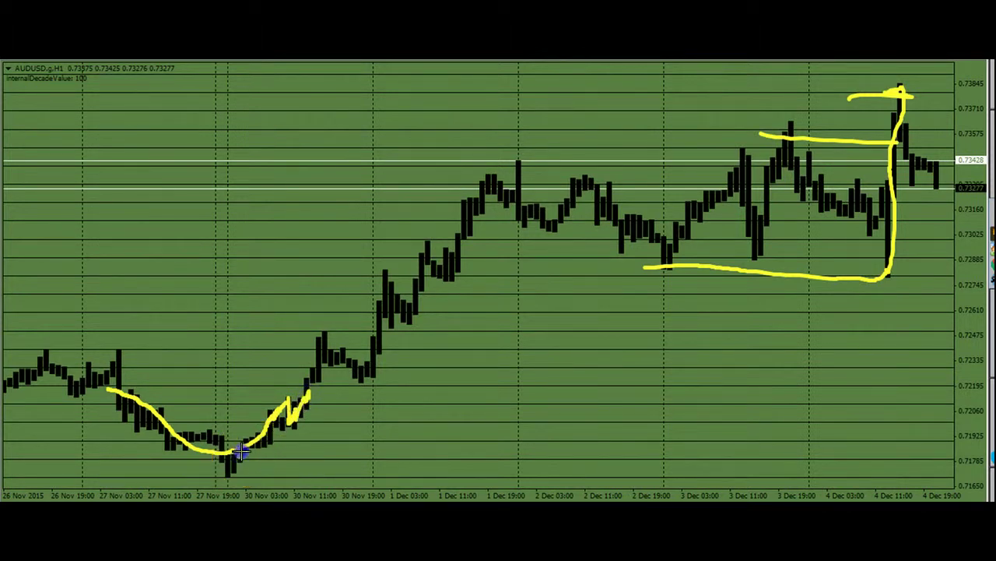
- Trace AUDUSD's 27 November rounded bottom and stepped rally through 30 November, and outline the tall bar at the end of 1 December
drag(245, 442, 309, 379)
mouse_move(212, 392)
mouse_down()
mouse_move(216, 405)
mouse_move(217, 388)
mouse_up()
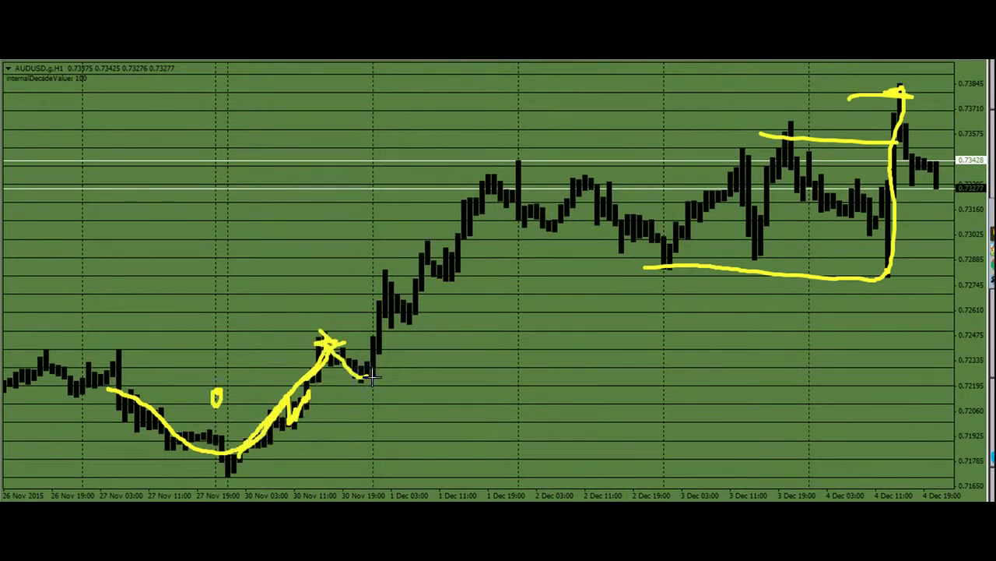
mouse_move(337, 366)
mouse_down()
mouse_move(382, 304)
mouse_move(387, 277)
mouse_move(364, 293)
mouse_move(412, 292)
mouse_up()
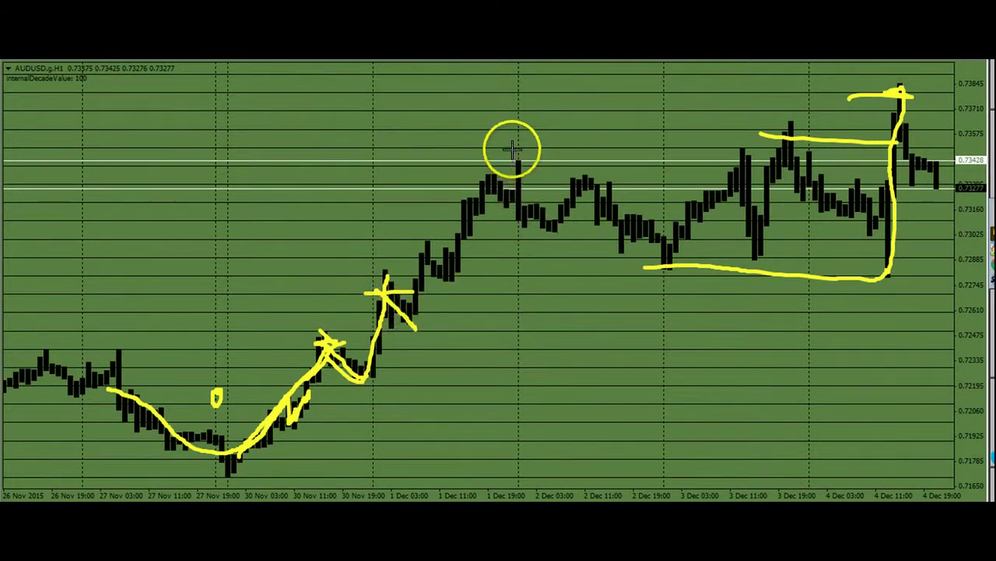
mouse_move(511, 149)
mouse_down()
mouse_move(515, 214)
mouse_move(525, 199)
mouse_move(521, 148)
mouse_up()
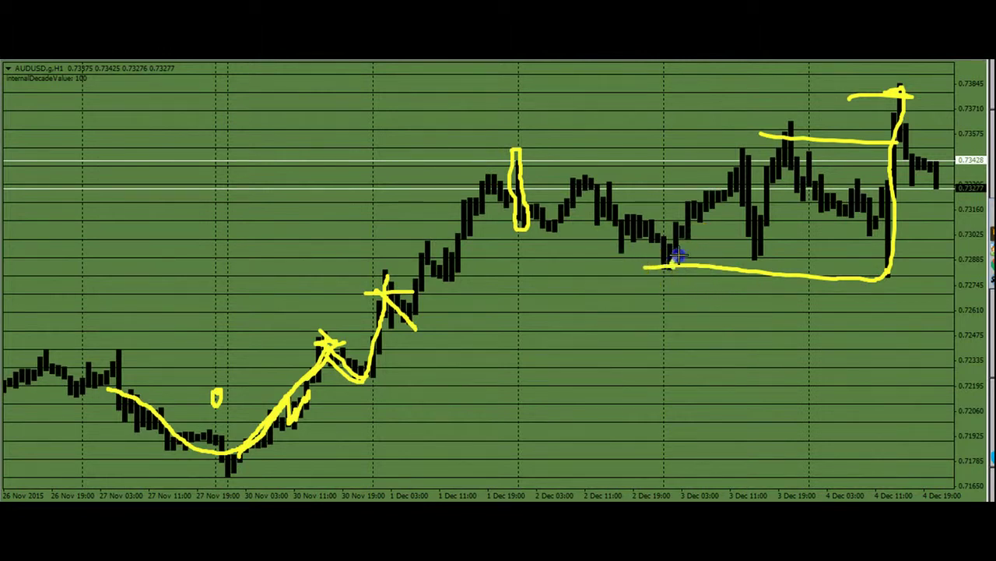
- Trace AUDUSD's 3 December climb from the low near 0.7288, adding short level marks and a drop line from about 0.7327
drag(671, 265, 688, 232)
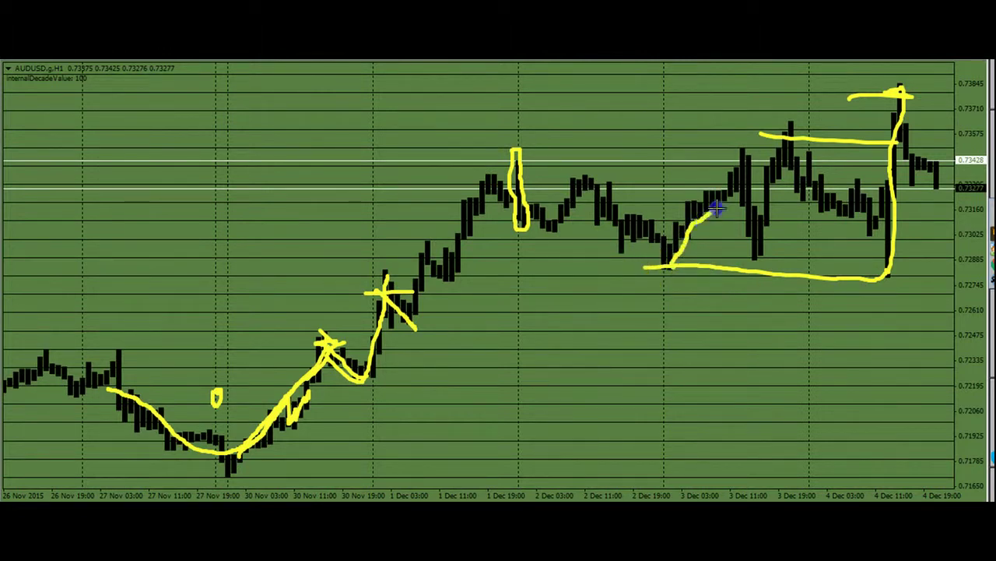
drag(724, 197, 747, 287)
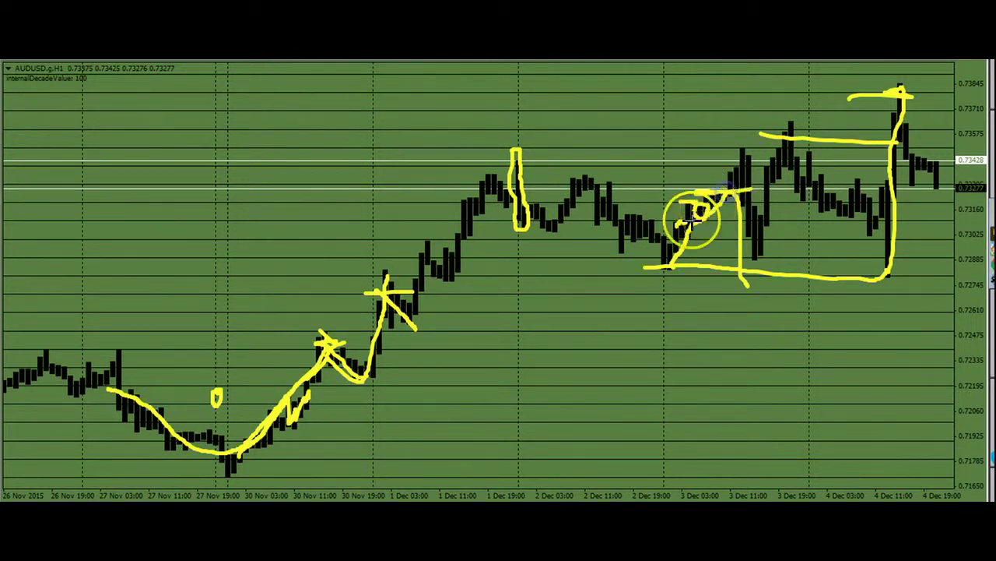
drag(710, 199, 729, 173)
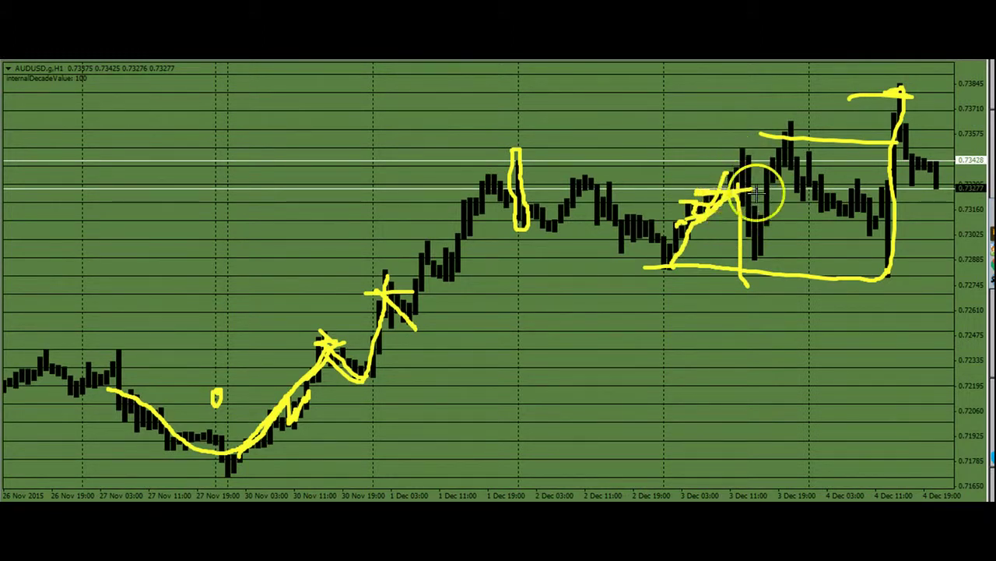
- Stack short horizontal levels around AUDUSD's late 3 December peak and trace the decline into 4 December along both edges
drag(776, 181, 777, 175)
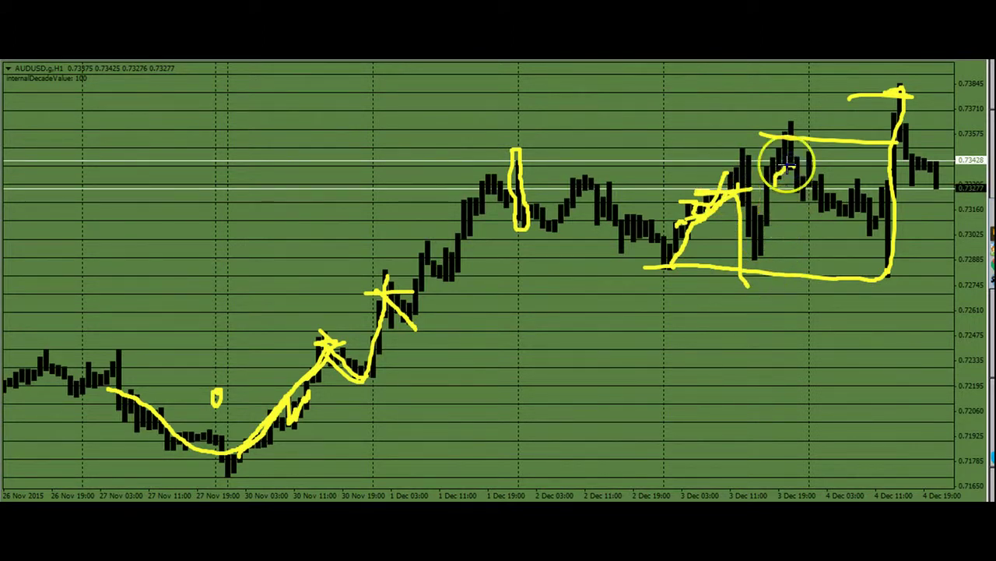
mouse_move(774, 114)
mouse_down()
mouse_move(833, 122)
mouse_move(797, 159)
mouse_move(797, 132)
mouse_up()
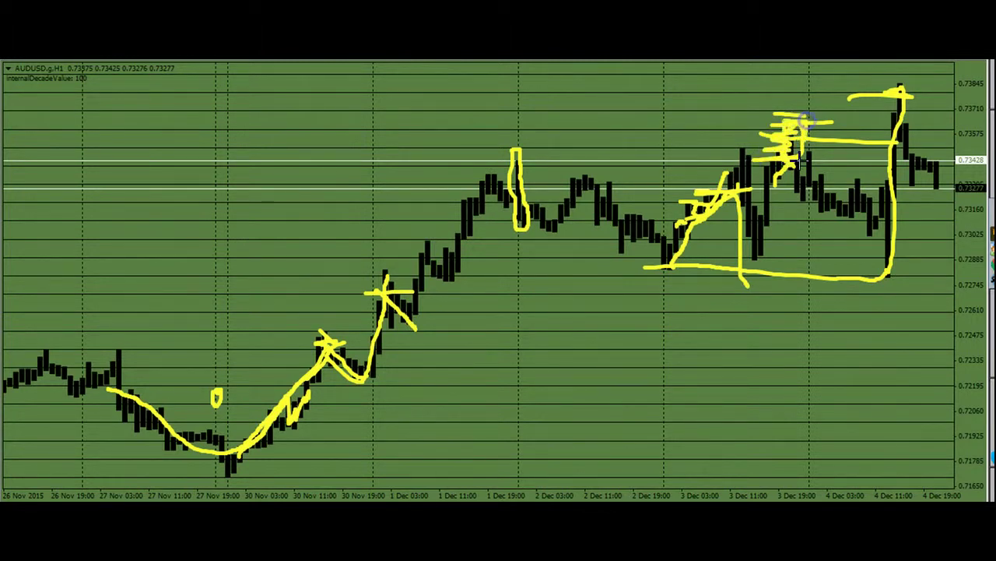
click(783, 162)
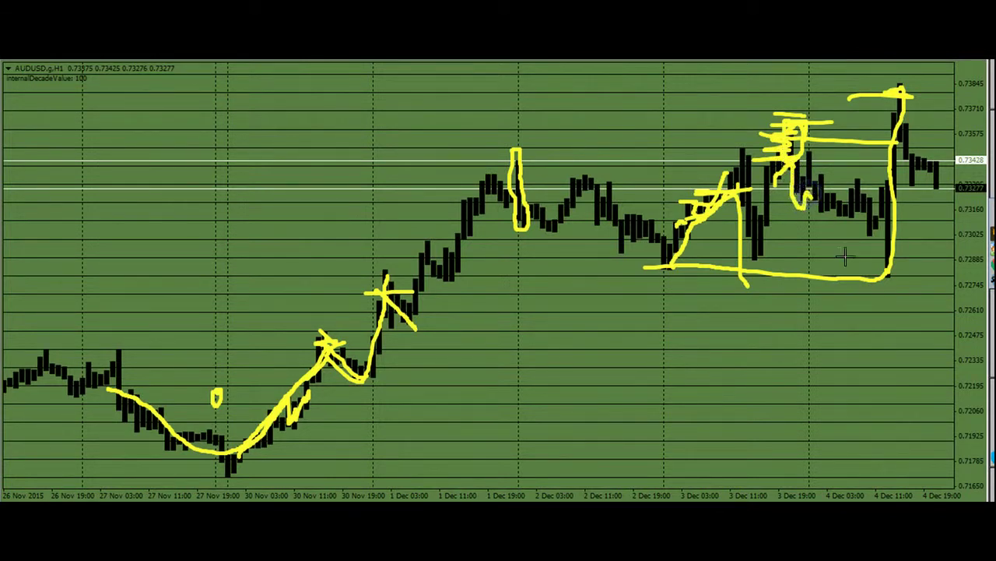
drag(818, 200, 845, 218)
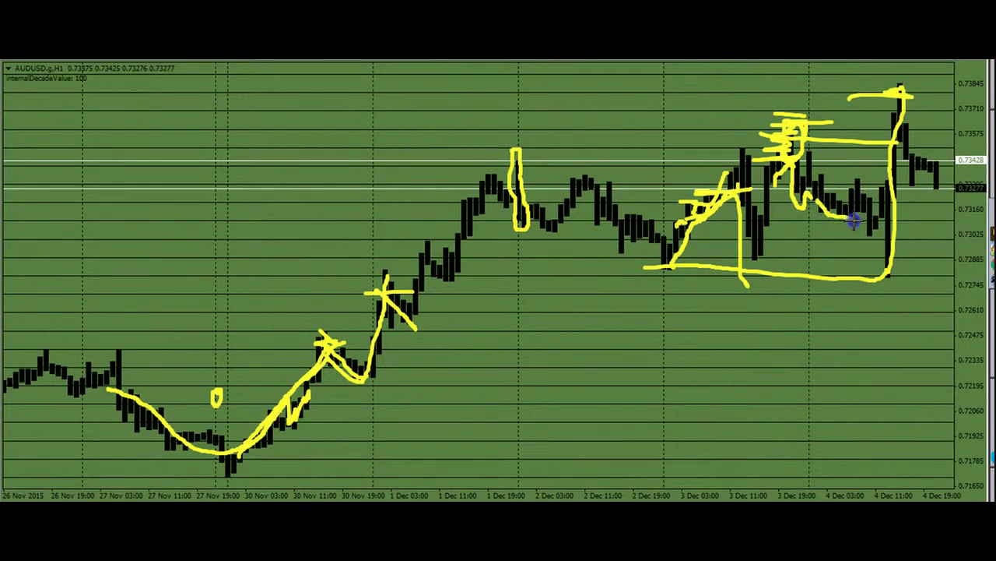
drag(802, 165, 850, 194)
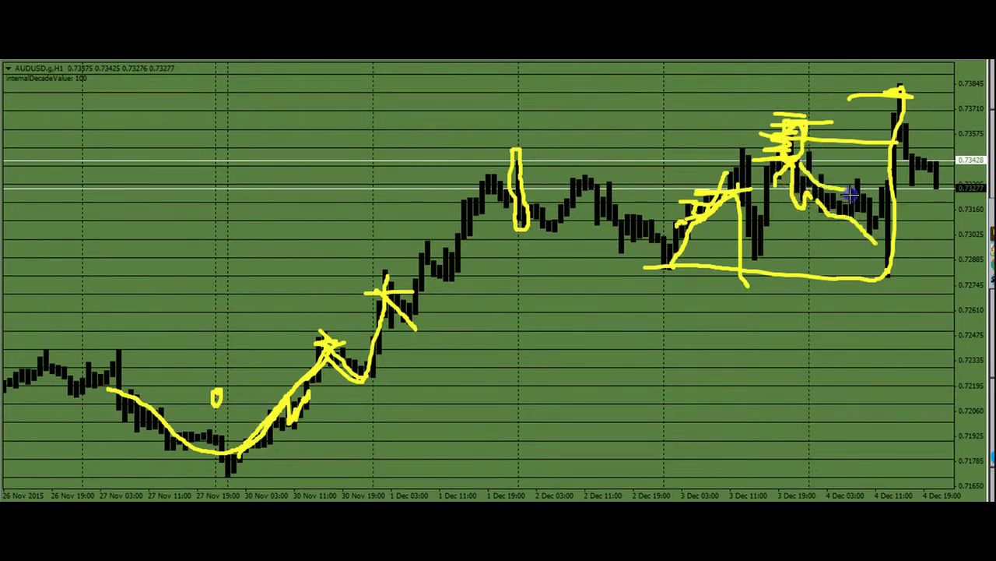
mouse_move(794, 163)
mouse_down()
mouse_move(878, 220)
mouse_move(796, 156)
mouse_move(756, 152)
mouse_move(793, 123)
mouse_move(767, 118)
mouse_move(779, 123)
mouse_up()
- Extend AUDUSD's support line back into 2 December, draw long levels beneath the rally near 0.7243, 0.7211 and 0.7205, and hatch beside the 4 December surge
drag(708, 264, 606, 281)
drag(528, 296, 524, 302)
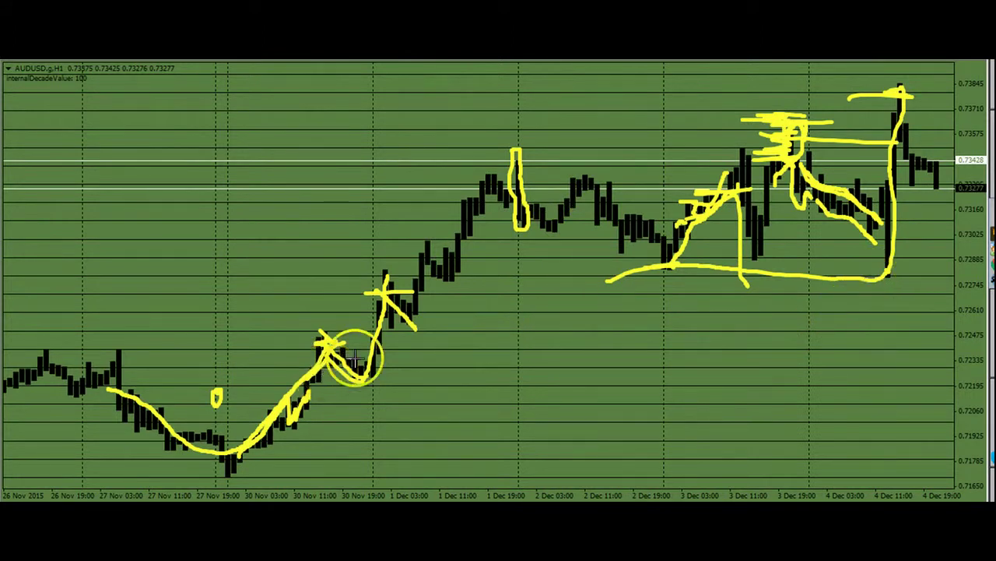
drag(323, 343, 492, 349)
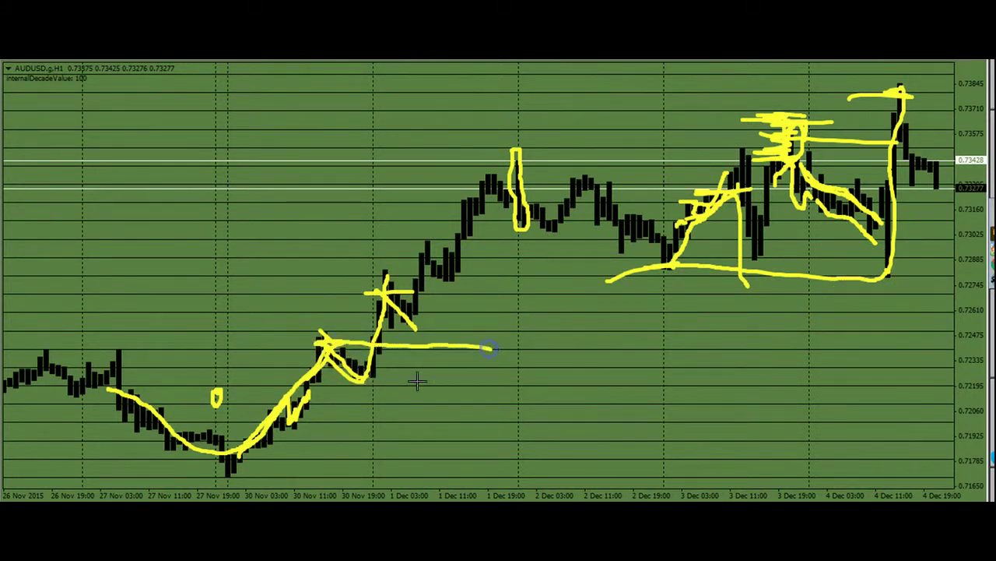
drag(344, 403, 596, 398)
mouse_move(402, 413)
mouse_down()
mouse_move(840, 414)
mouse_move(912, 353)
mouse_up()
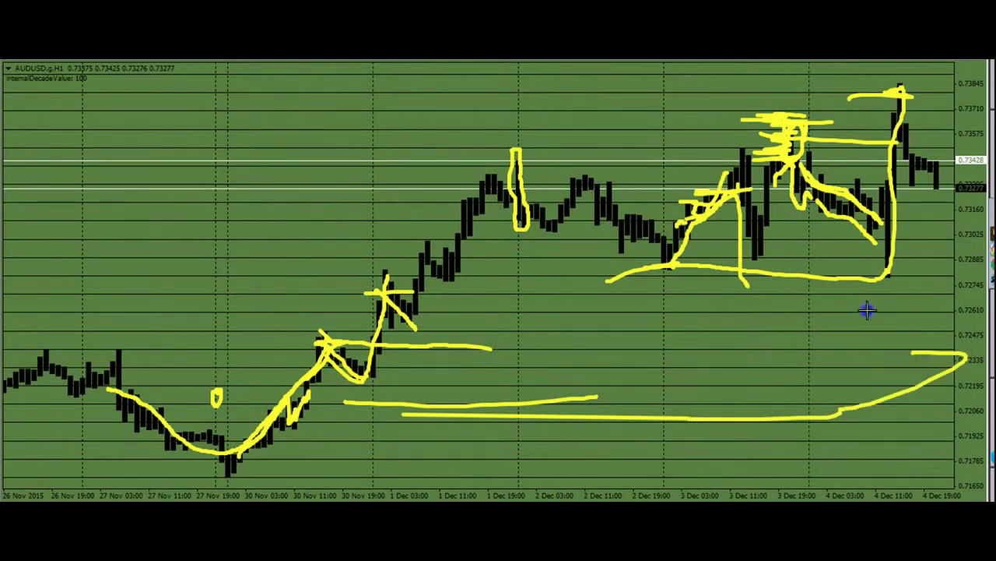
drag(866, 309, 907, 271)
mouse_move(938, 203)
mouse_down()
mouse_move(919, 208)
mouse_move(925, 249)
mouse_up()
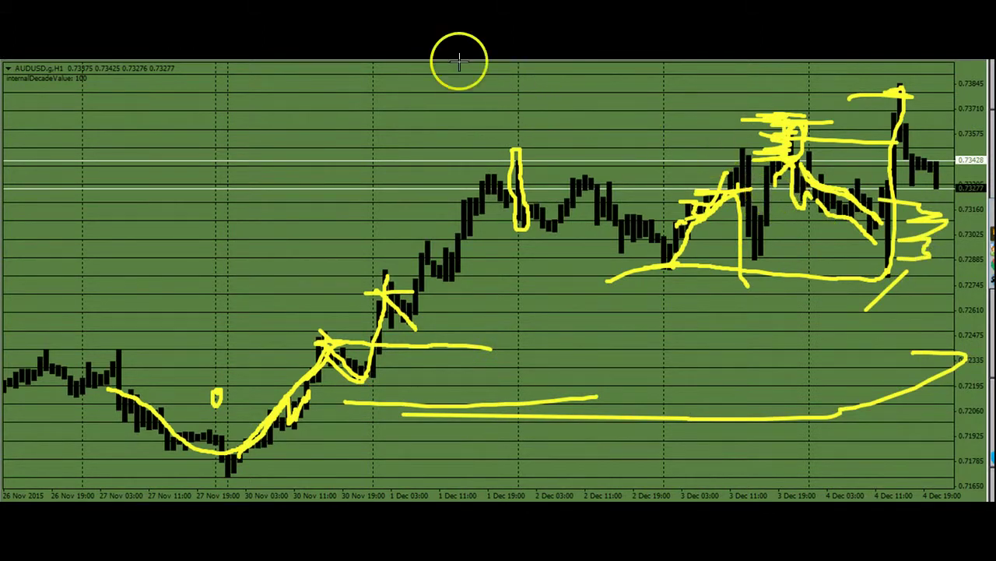
- Clear the AUDUSD drawings to return to the four tiled charts, and compress the AUDUSD and USDCAD price scales
key(Escape)
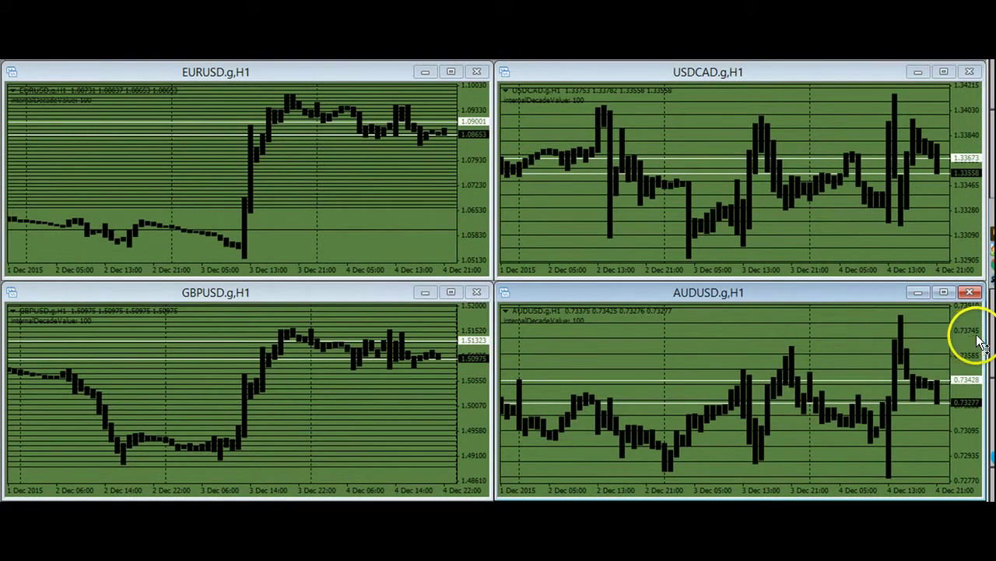
drag(974, 334, 981, 400)
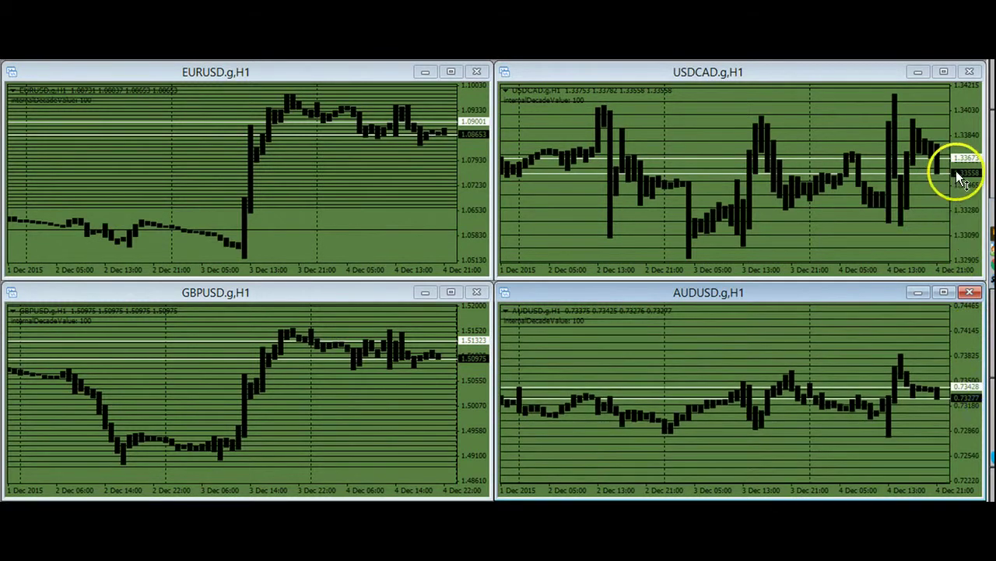
drag(977, 187, 973, 243)
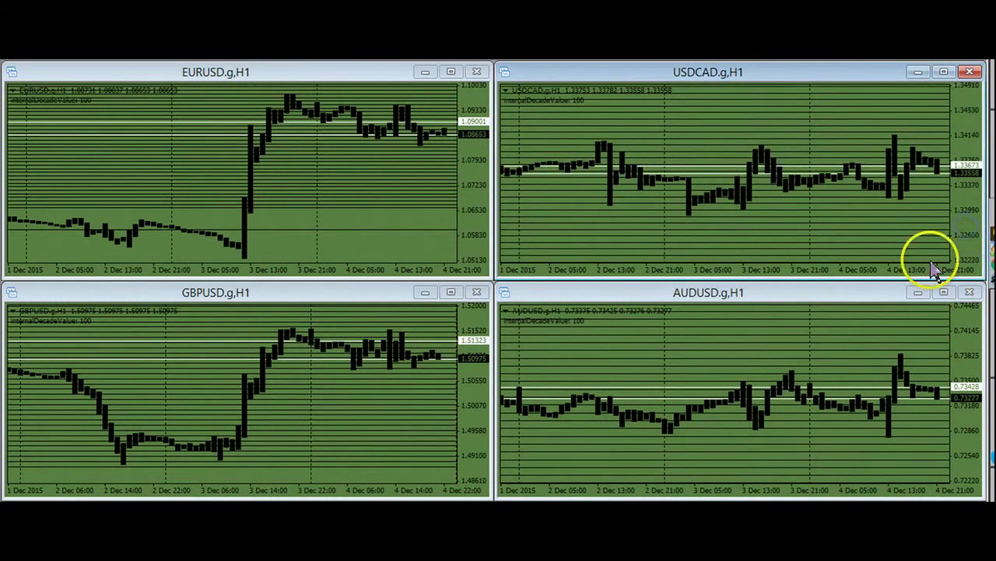
- Maximize USDCAD, draw a falling line from the 2 December high to about 1.3240, and outline a support band near 1.3330 to 1.3315
click(943, 73)
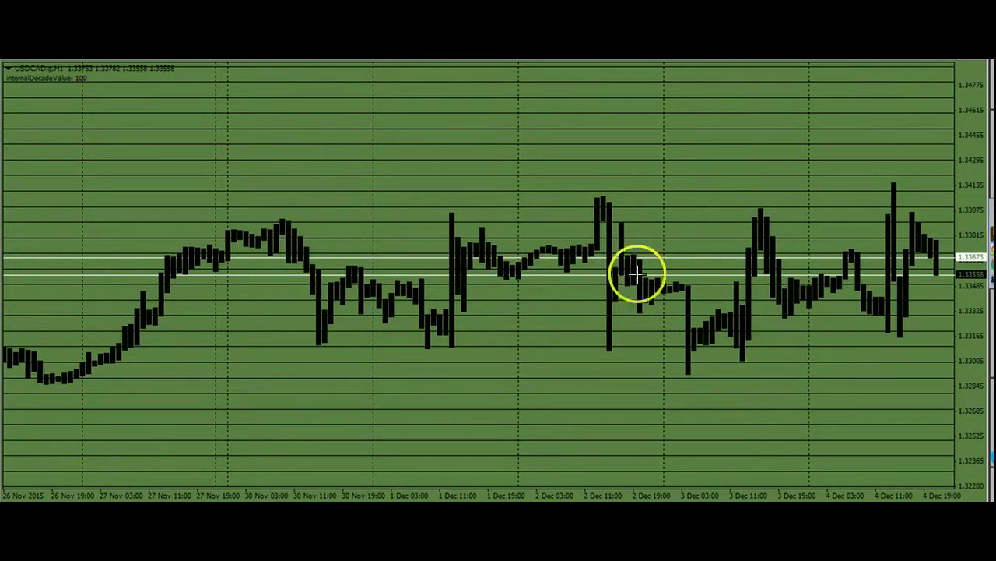
mouse_move(584, 205)
mouse_down()
mouse_move(912, 445)
mouse_move(877, 496)
mouse_up()
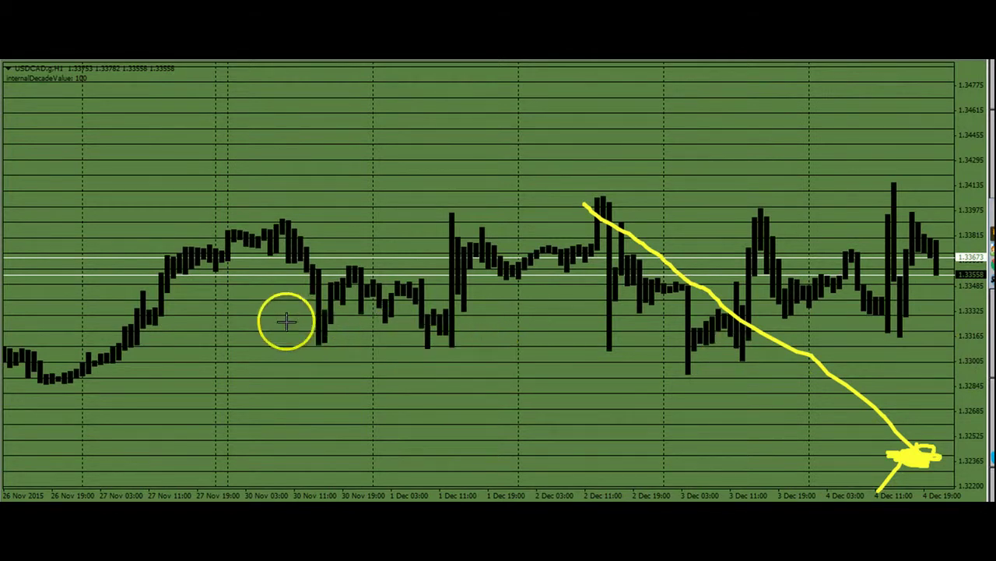
mouse_move(274, 313)
mouse_down()
mouse_move(450, 305)
mouse_move(784, 321)
mouse_move(503, 309)
mouse_move(407, 325)
mouse_move(461, 334)
mouse_up()
mouse_move(271, 332)
mouse_down()
mouse_move(618, 345)
mouse_move(775, 327)
mouse_up()
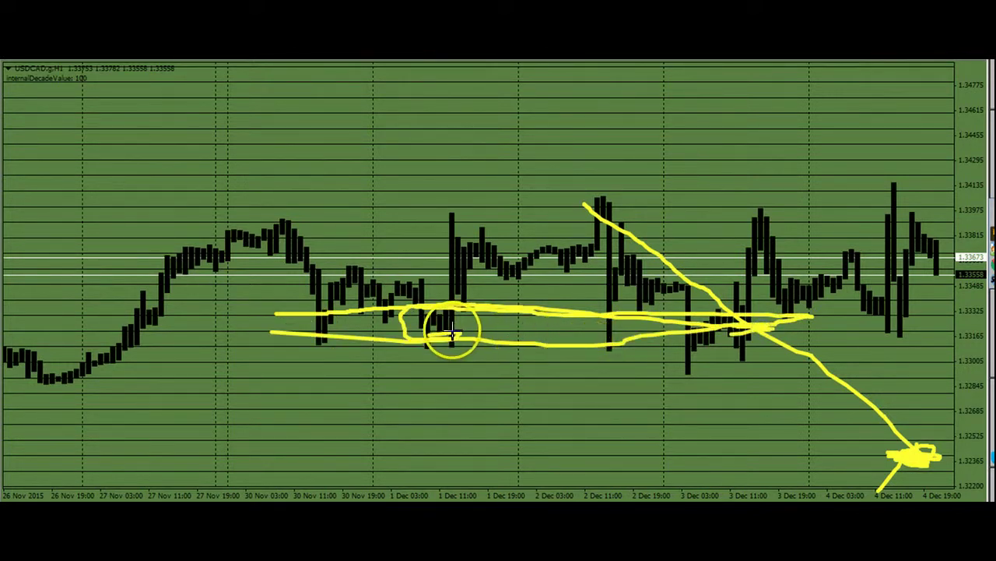
- Trace USDCAD's 1 December jump and the plateau after it, mark the 30 November and 2 December highs, and trace the 2 December drop
drag(451, 335, 459, 262)
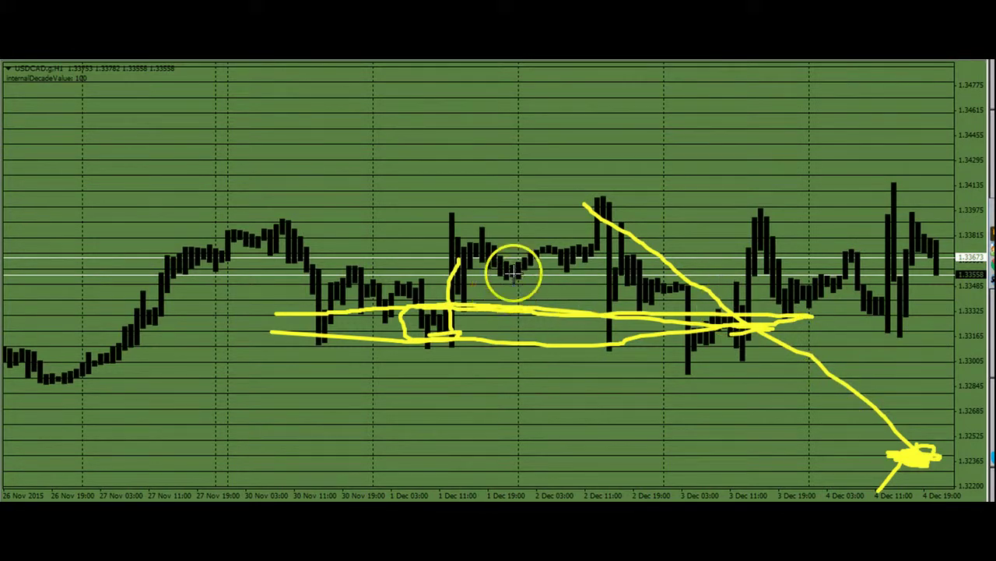
mouse_move(549, 250)
mouse_down()
mouse_move(516, 267)
mouse_move(530, 255)
mouse_up()
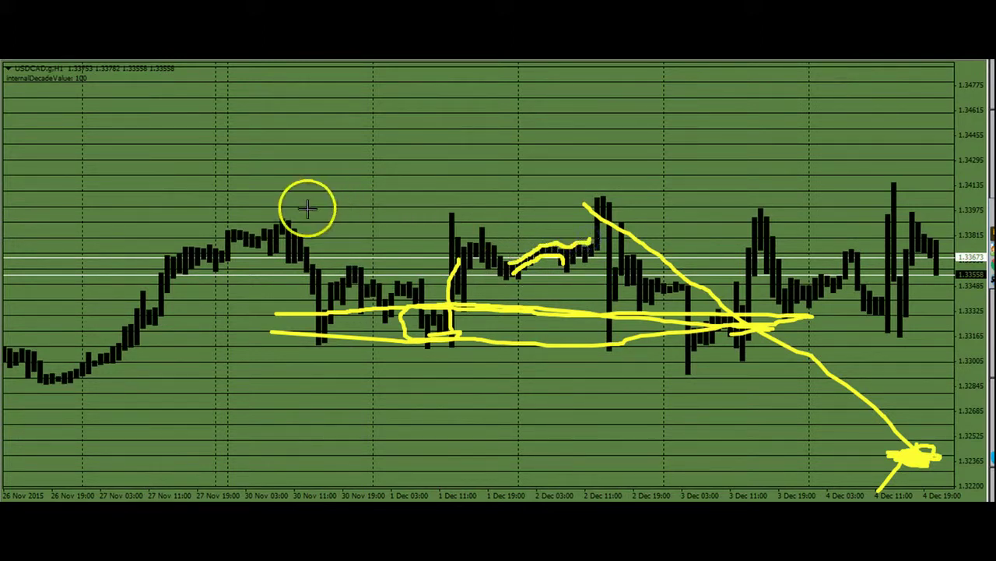
drag(269, 219, 290, 220)
drag(582, 214, 609, 194)
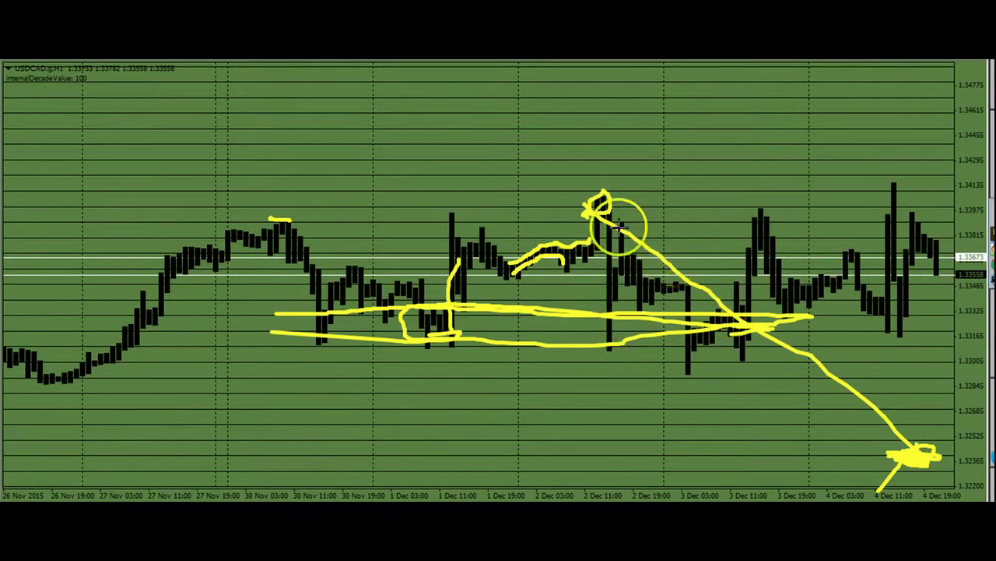
mouse_move(601, 207)
mouse_down()
mouse_move(590, 242)
mouse_move(608, 322)
mouse_up()
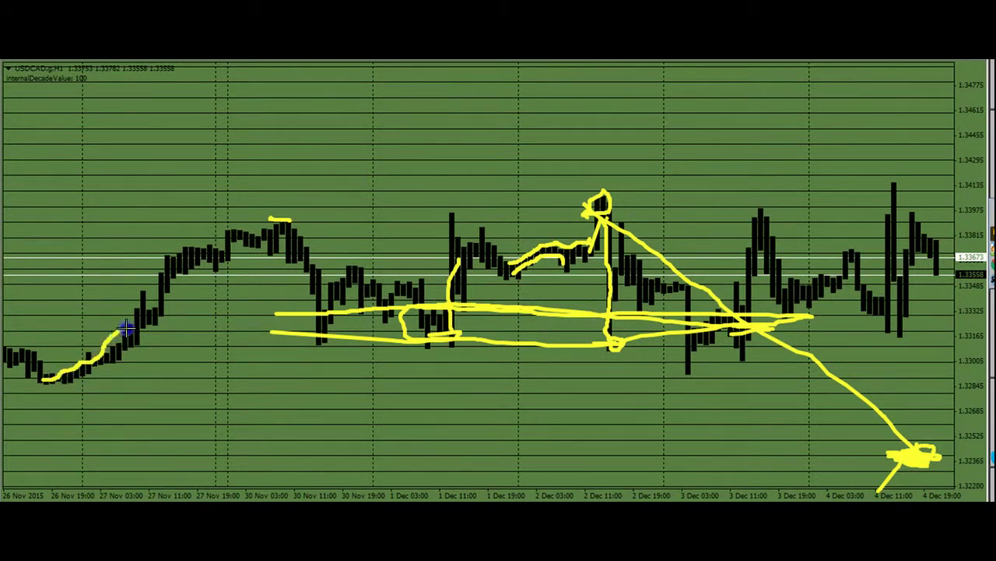
- Trace USDCAD's 27 to 30 November rise and outline the zigzag range down to support through 1 December with an upper boundary near 1.3355
drag(155, 294, 189, 257)
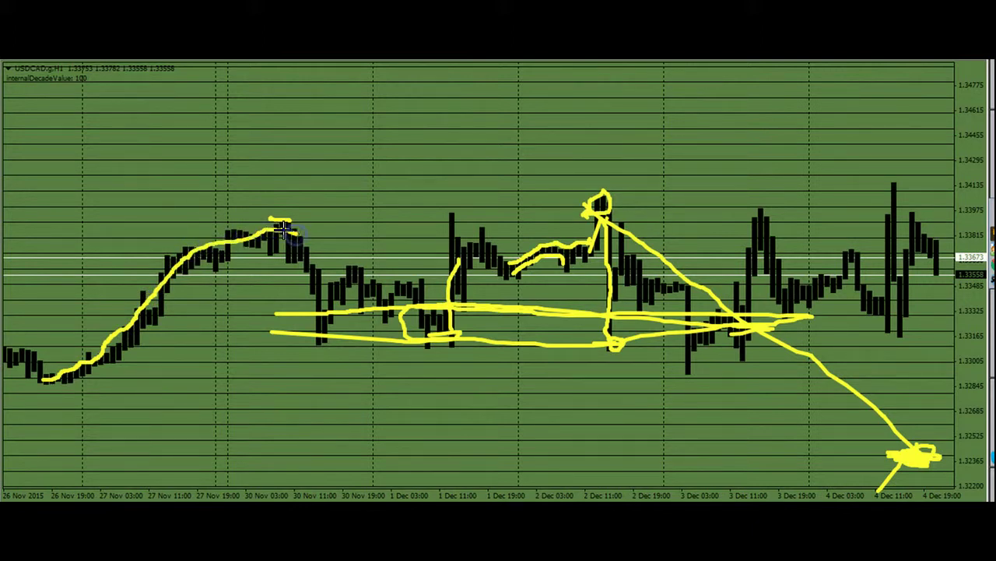
mouse_move(285, 227)
mouse_down()
mouse_move(276, 289)
mouse_move(285, 338)
mouse_move(354, 341)
mouse_move(348, 276)
mouse_move(422, 289)
mouse_move(427, 345)
mouse_up()
drag(302, 270, 476, 282)
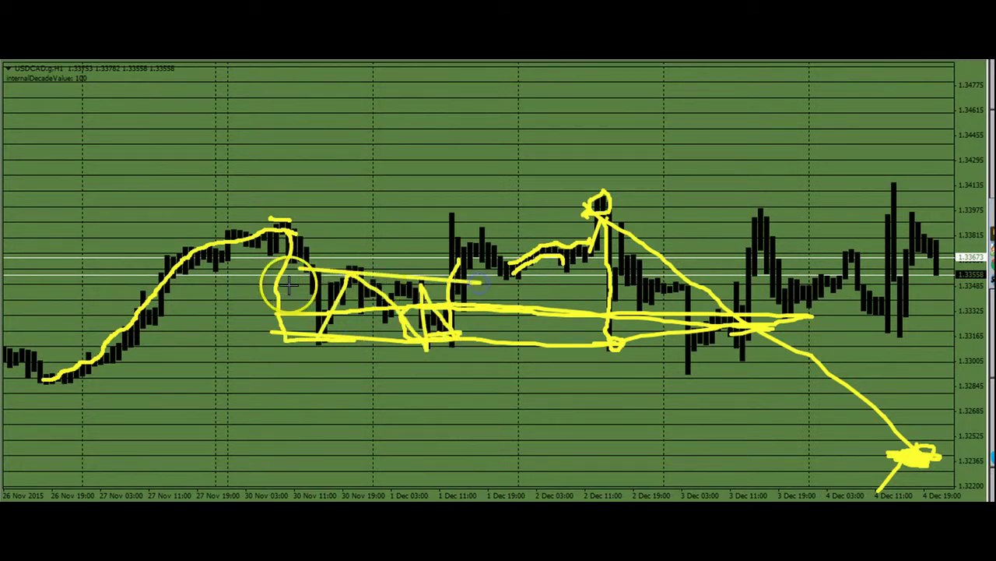
drag(288, 286, 385, 313)
drag(282, 253, 281, 335)
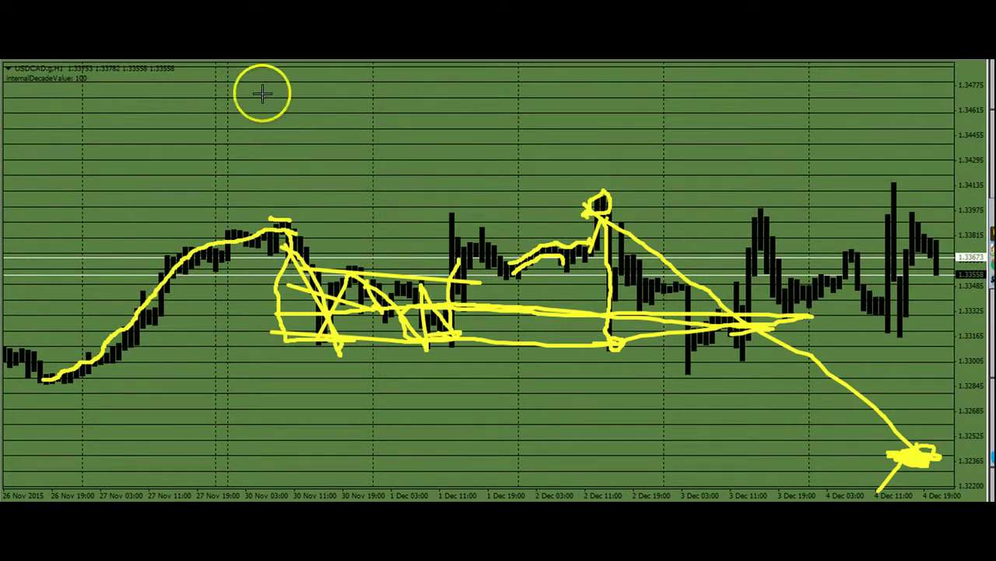
- Clear the USDCAD drawings, return to the four tiled charts, and maximize the GBPUSD chart
key(Escape)
key(alt+r)
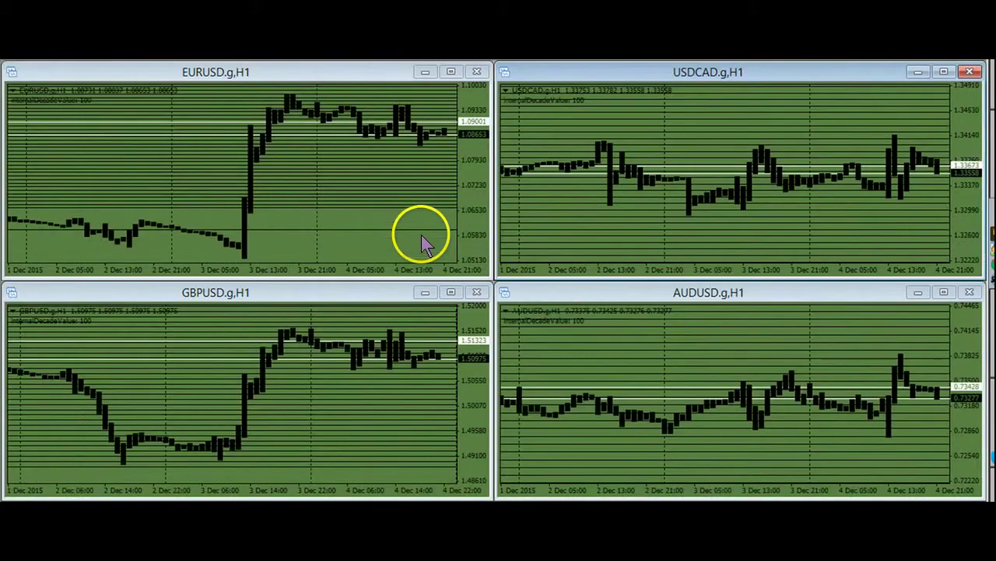
click(372, 204)
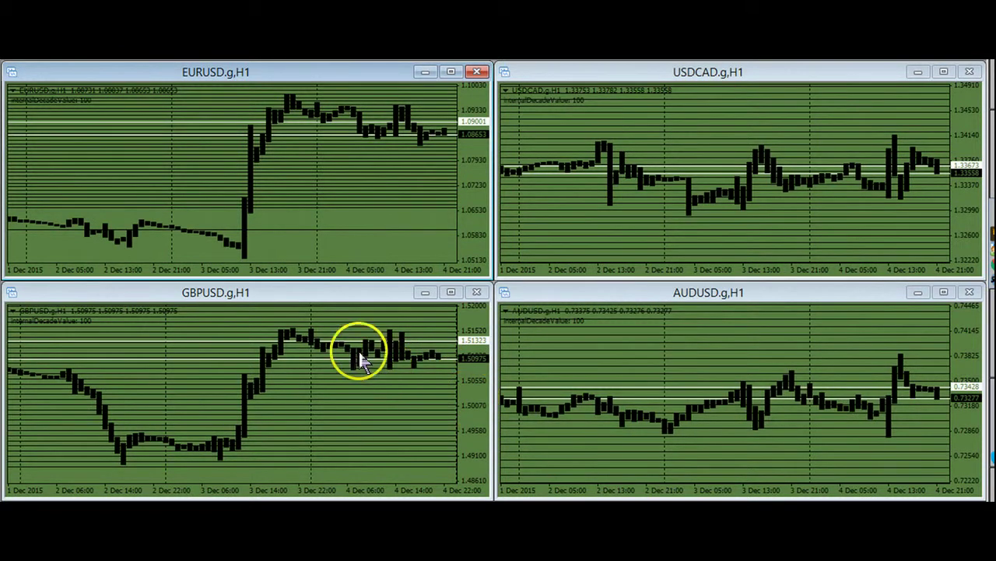
click(451, 292)
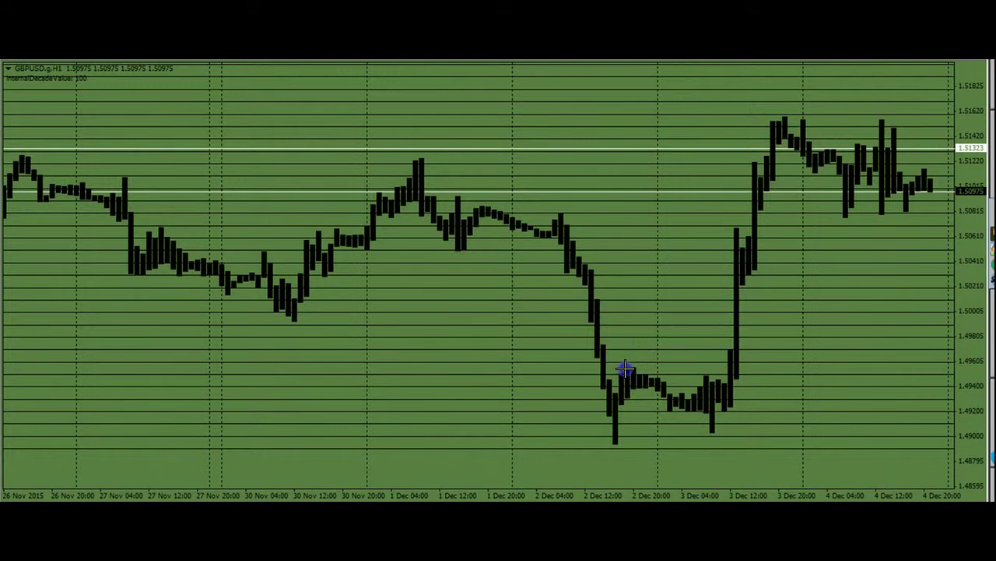
- Trace GBPUSD's 2 to 3 December base with branches to about 1.4900 and 1.5020, and draw a 1.5050 level with paths up and down
drag(625, 369, 692, 397)
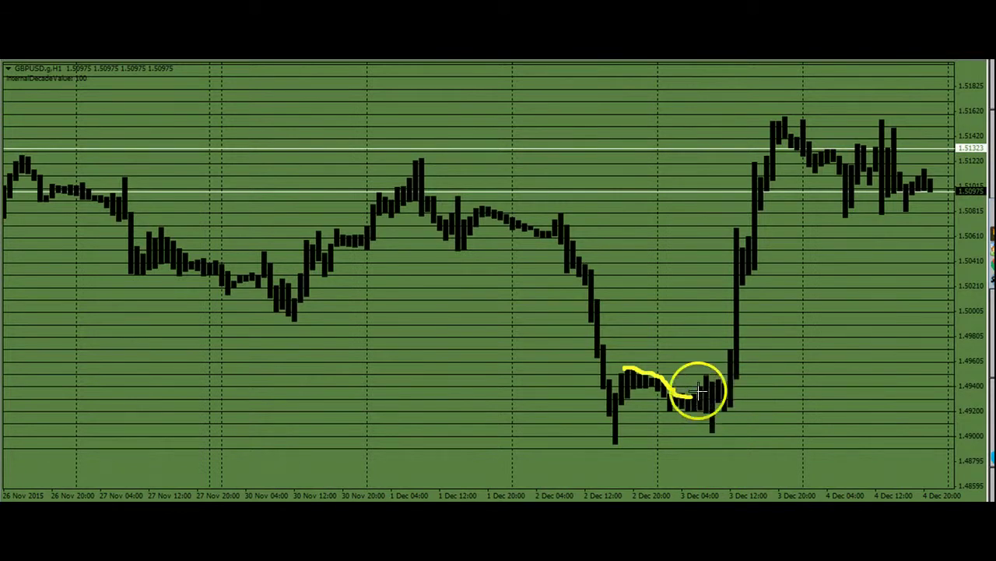
mouse_move(689, 397)
mouse_down()
mouse_move(707, 378)
mouse_move(696, 411)
mouse_move(728, 420)
mouse_move(692, 438)
mouse_move(749, 436)
mouse_up()
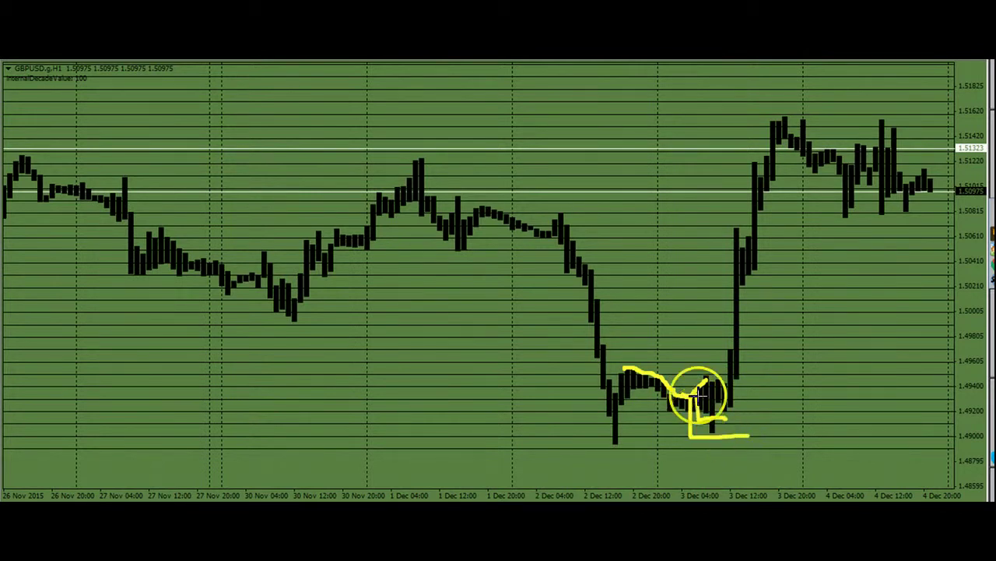
mouse_move(725, 379)
mouse_down()
mouse_move(692, 382)
mouse_move(703, 382)
mouse_move(699, 289)
mouse_move(719, 285)
mouse_up()
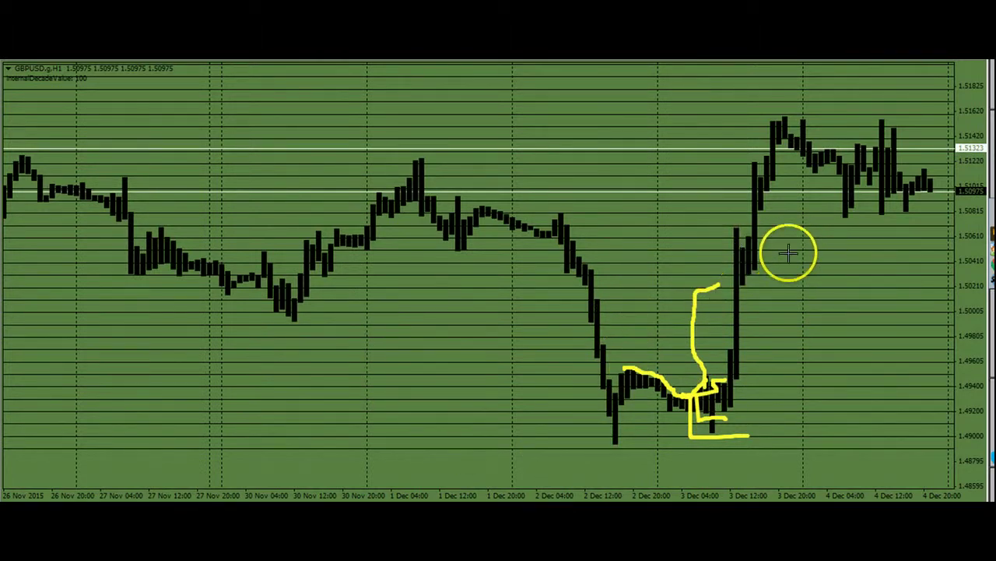
mouse_move(728, 249)
mouse_down()
mouse_move(891, 256)
mouse_move(849, 256)
mouse_move(867, 296)
mouse_move(867, 351)
mouse_move(824, 359)
mouse_up()
mouse_move(830, 249)
mouse_down()
mouse_move(740, 80)
mouse_move(867, 61)
mouse_up()
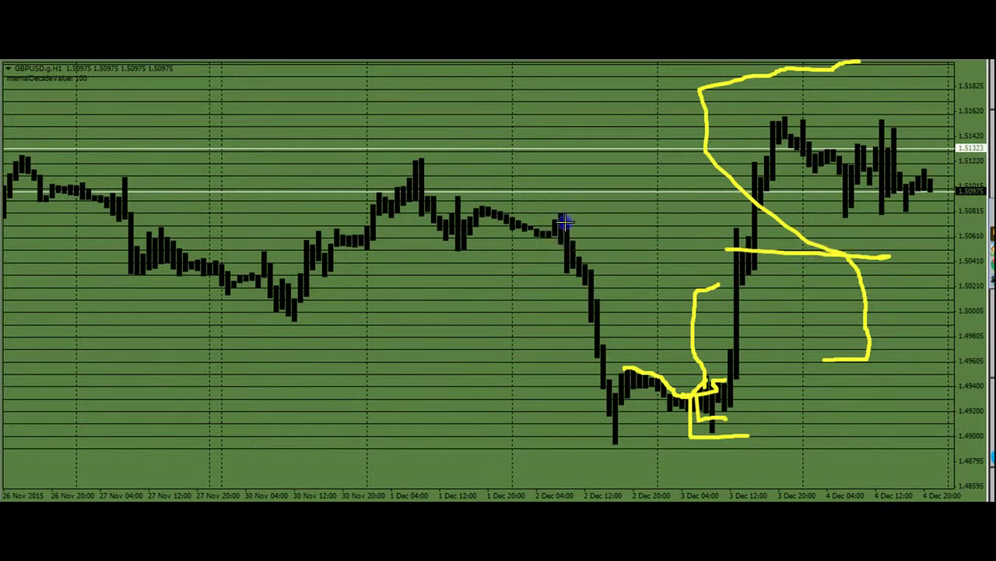
- Trace GBPUSD's 2 December fall with dashes, retrace the base below it, and follow the 27 to 30 November decline
mouse_move(564, 222)
mouse_down()
mouse_move(606, 290)
mouse_move(601, 323)
mouse_move(616, 385)
mouse_move(623, 372)
mouse_up()
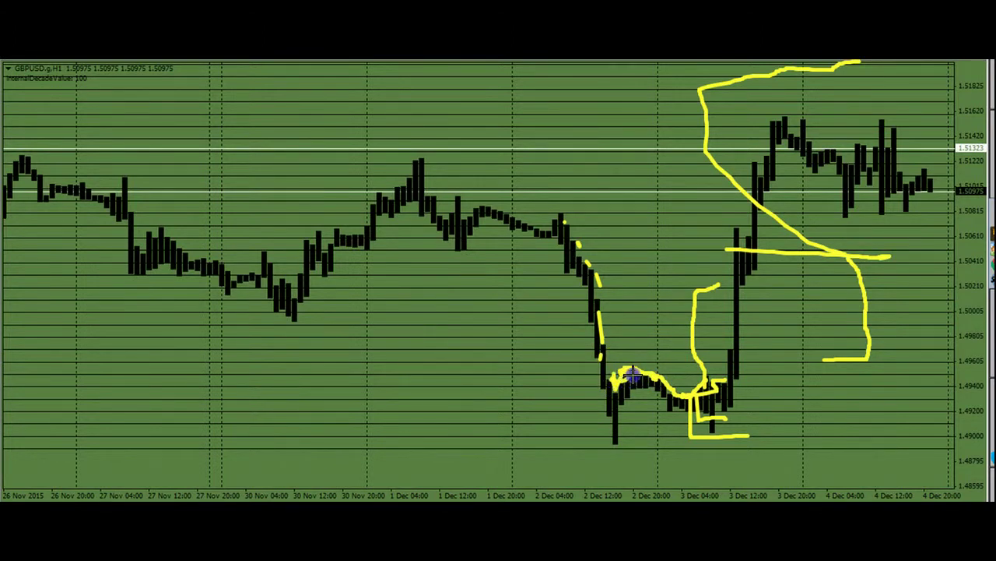
mouse_move(633, 375)
mouse_down()
mouse_move(697, 406)
mouse_move(606, 382)
mouse_up()
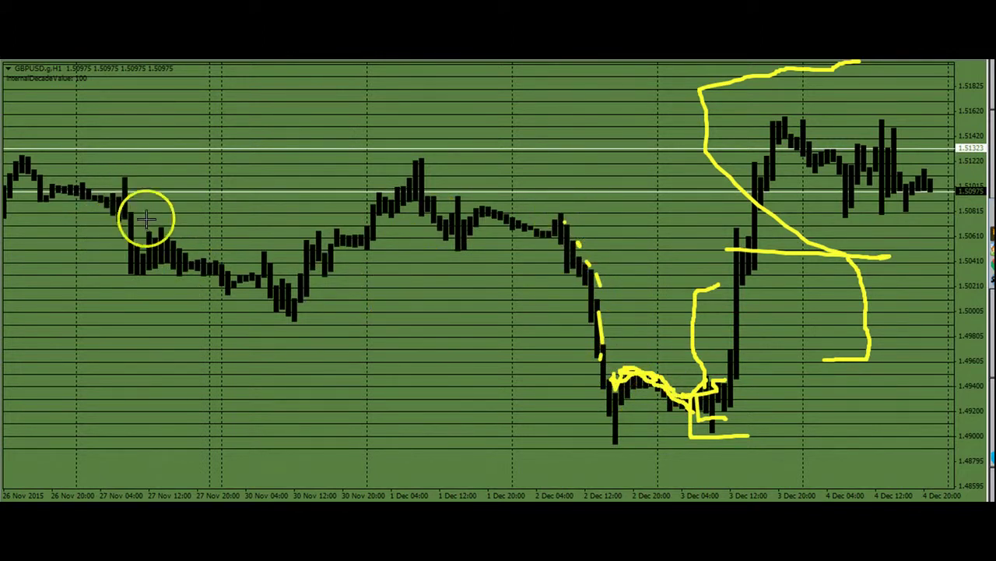
mouse_move(164, 227)
mouse_down()
mouse_move(230, 275)
mouse_move(251, 280)
mouse_move(263, 251)
mouse_up()
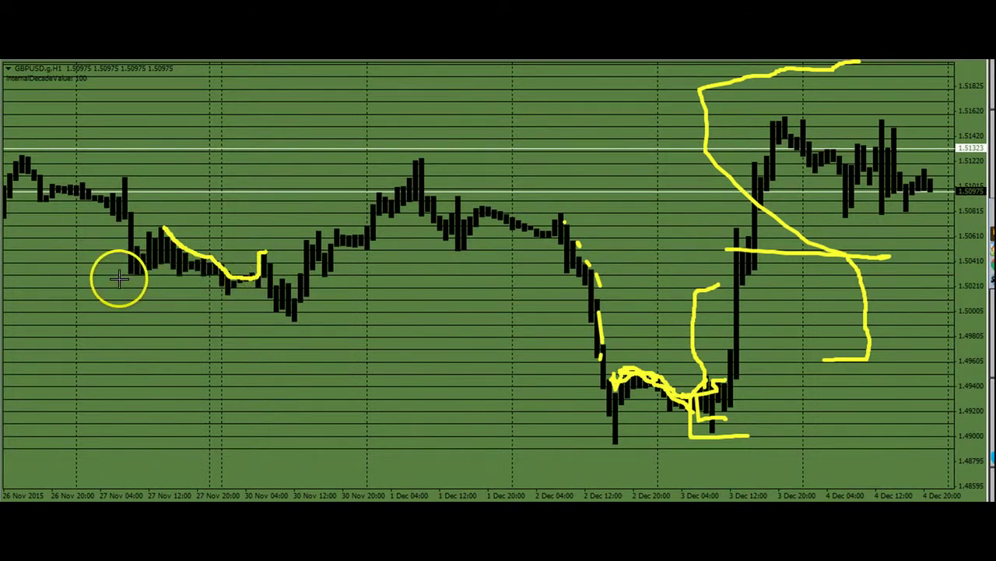
- Underline GBPUSD's 27 November support at about 1.5030 and trace the zigzag through the 30 November low
mouse_move(118, 277)
mouse_down()
mouse_move(223, 273)
mouse_move(231, 284)
mouse_up()
mouse_move(107, 277)
mouse_down()
mouse_move(201, 278)
mouse_move(233, 291)
mouse_move(258, 278)
mouse_move(231, 305)
mouse_move(219, 279)
mouse_up()
click(191, 280)
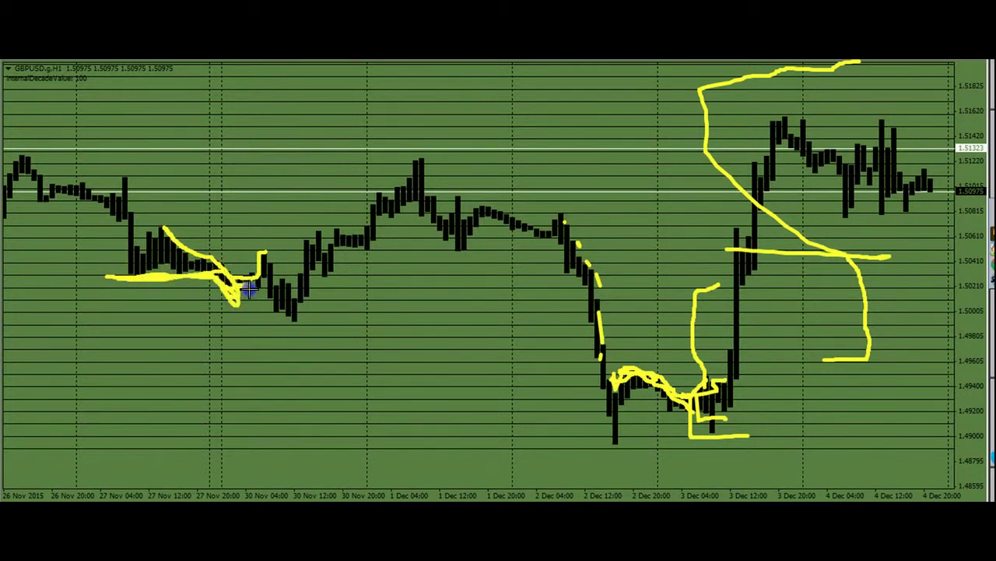
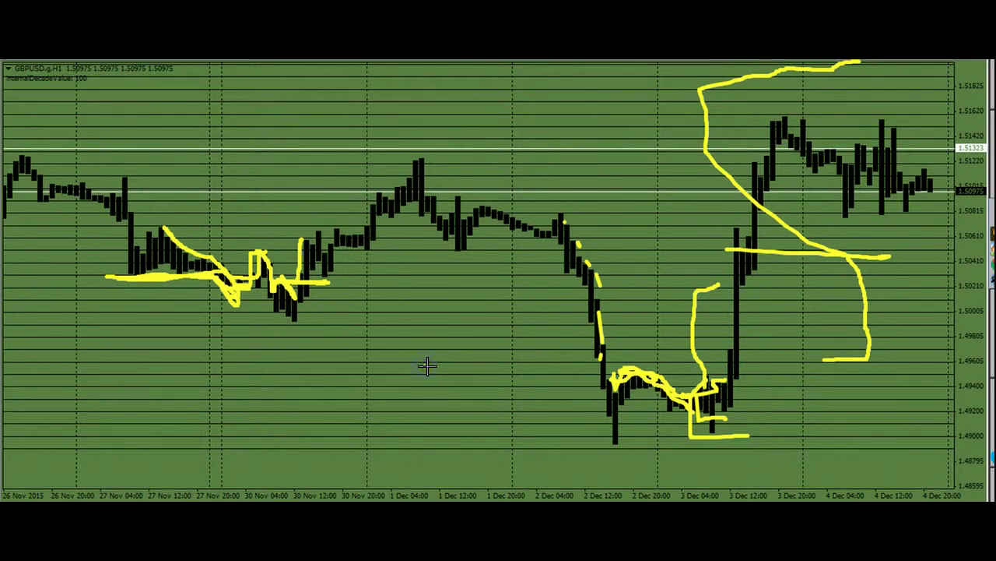
click(425, 366)
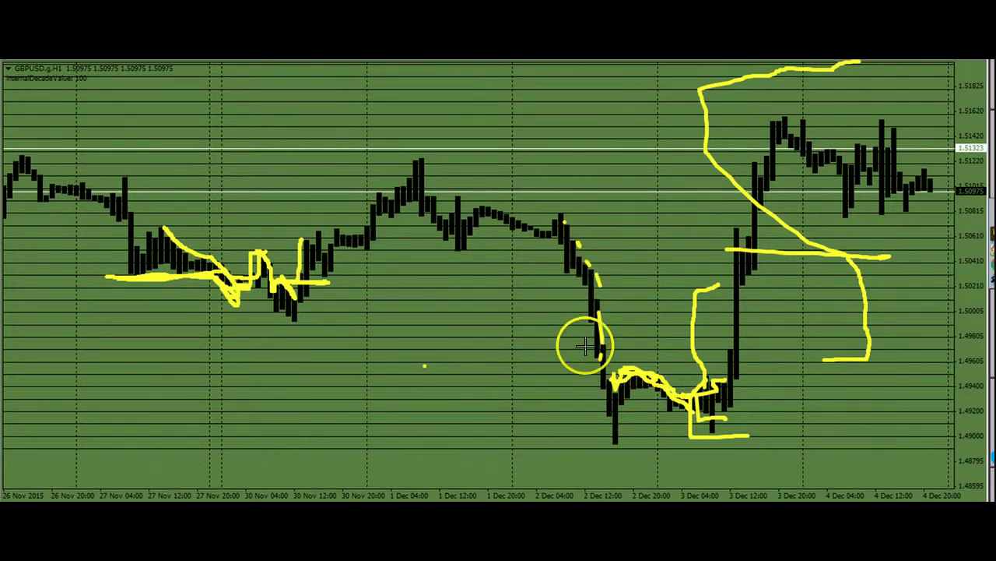
- Draw a level under GBPUSD's 30 November low with a bracket down to about 1.4875, inner lines toward 2 December, and marks along that day's fall
drag(247, 314, 362, 319)
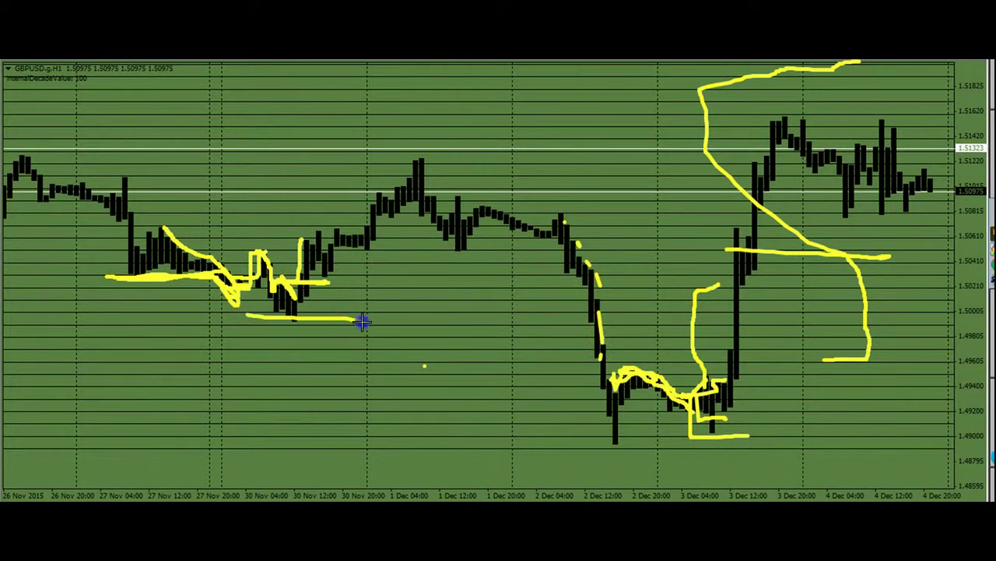
mouse_move(243, 317)
mouse_down()
mouse_move(267, 429)
mouse_move(263, 466)
mouse_move(562, 467)
mouse_up()
drag(257, 354, 633, 332)
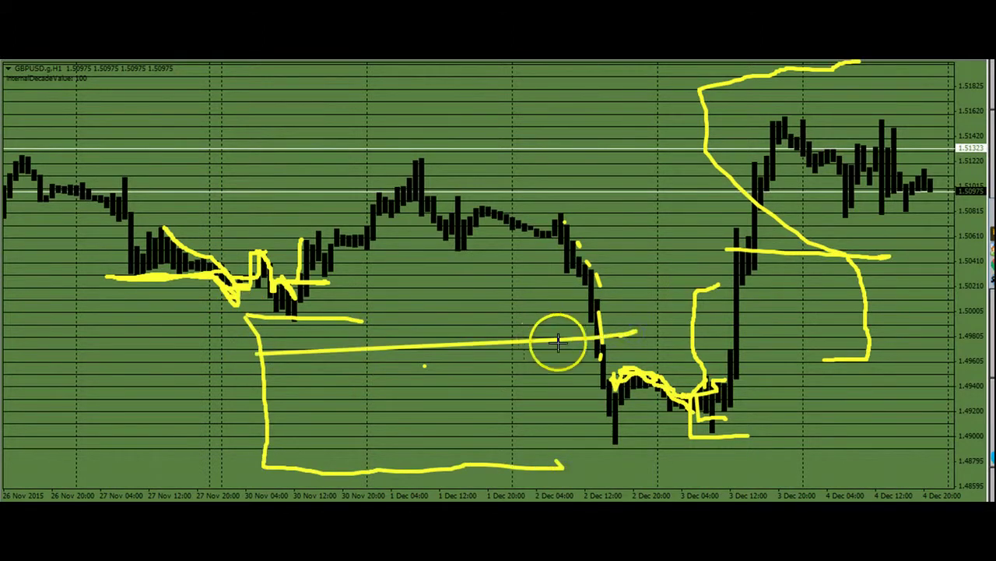
drag(393, 362, 756, 379)
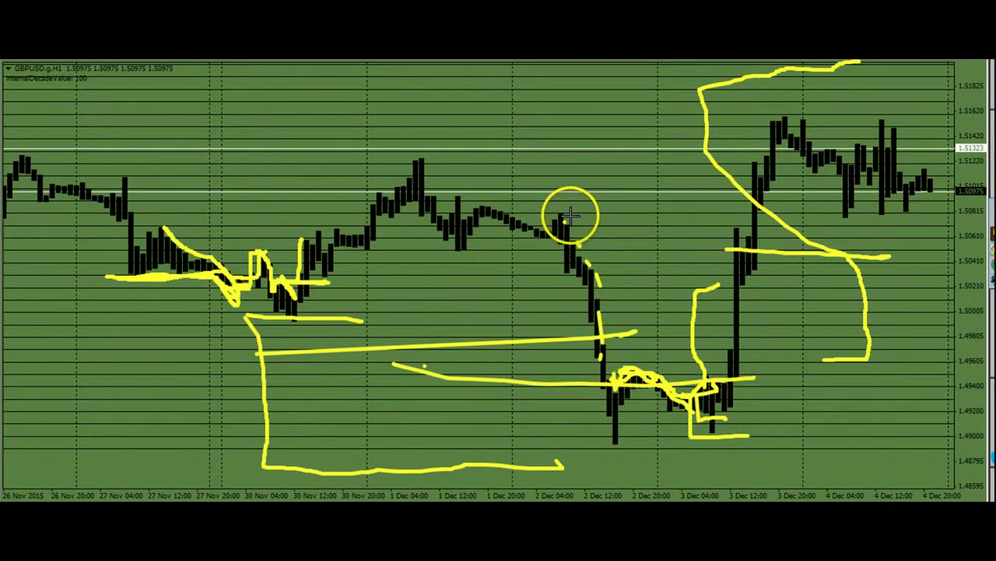
drag(568, 220, 571, 224)
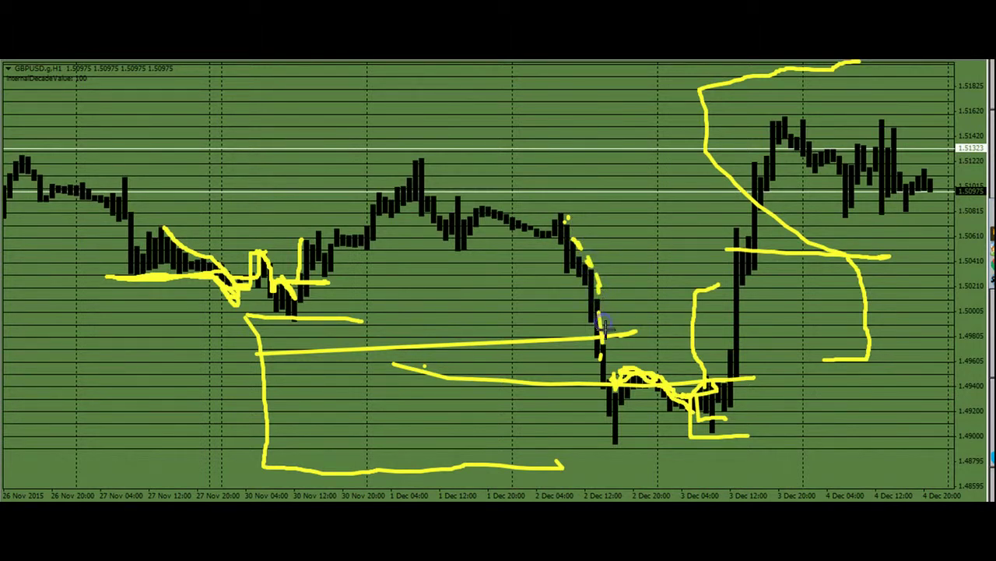
- Thicken the 1.5000 zone from 30 November to 2 December and draw a path up to about 1.5150 with a level running back to 1 December
mouse_move(278, 315)
mouse_down()
mouse_move(574, 338)
mouse_move(541, 319)
mouse_move(652, 322)
mouse_move(335, 294)
mouse_move(285, 317)
mouse_move(615, 313)
mouse_up()
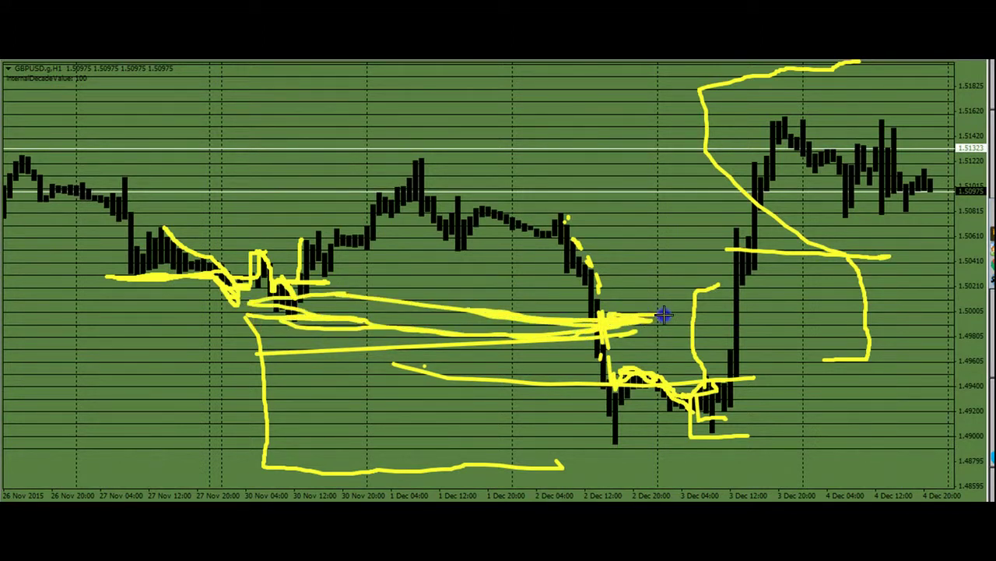
mouse_move(639, 320)
mouse_down()
mouse_move(300, 311)
mouse_move(672, 316)
mouse_move(423, 305)
mouse_move(507, 312)
mouse_move(717, 285)
mouse_up()
click(617, 317)
mouse_move(643, 314)
mouse_down()
mouse_move(645, 329)
mouse_move(674, 303)
mouse_move(748, 134)
mouse_move(408, 139)
mouse_up()
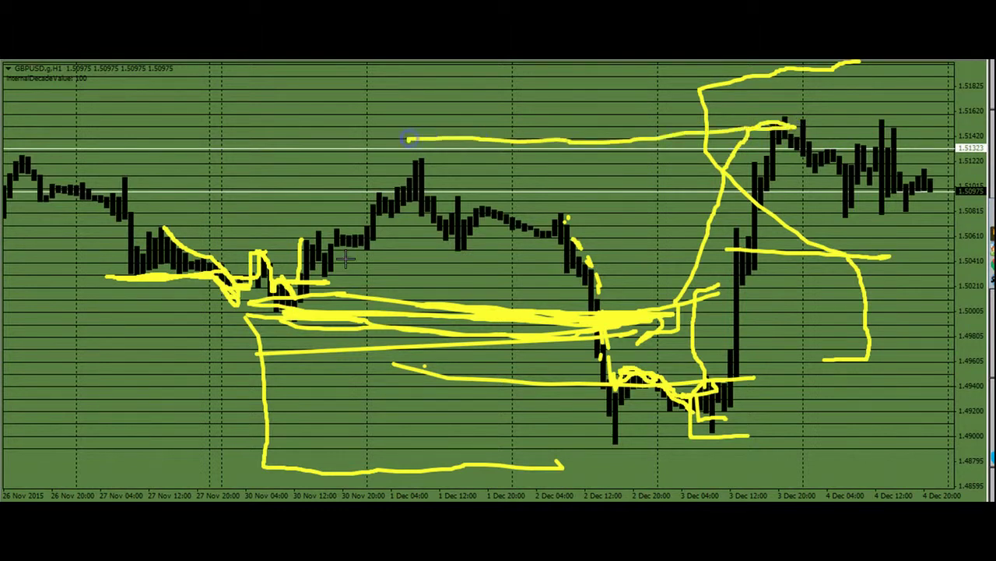
mouse_move(218, 310)
mouse_down()
mouse_move(519, 289)
mouse_move(723, 304)
mouse_up()
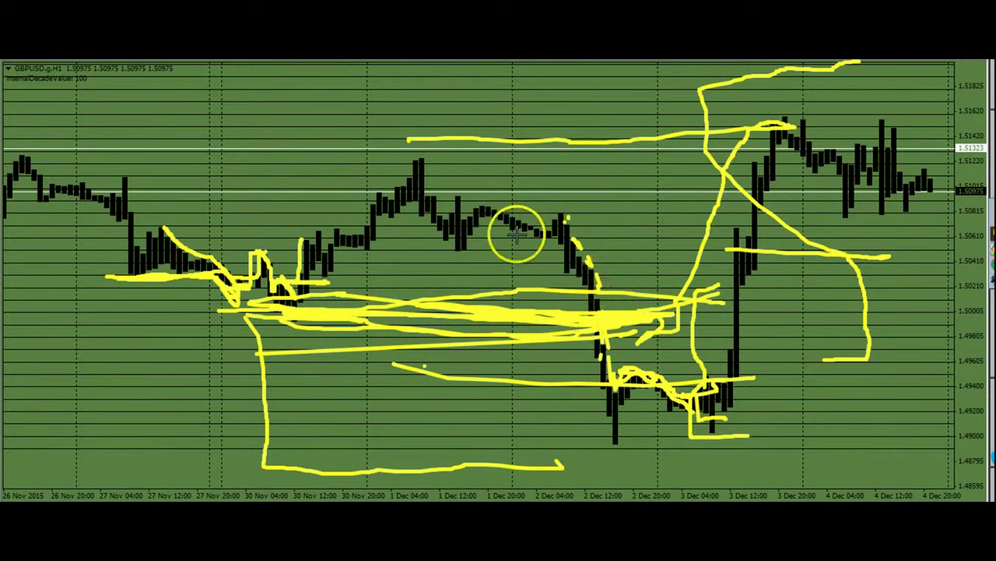
- Clear the GBPUSD drawings and mark three short levels below the 30 November low at about 1.4990, 1.4940 and 1.4895
key(Escape)
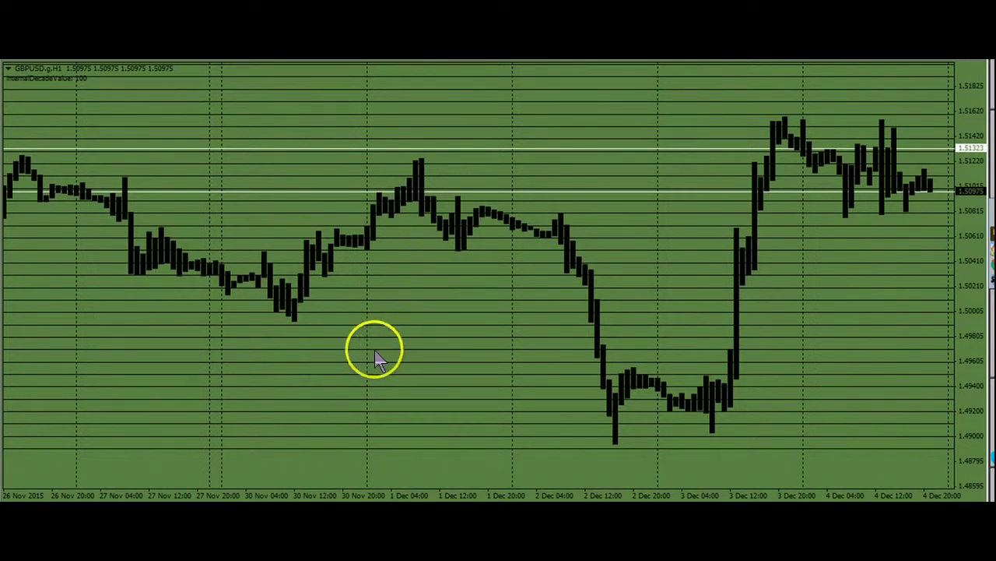
click(299, 376)
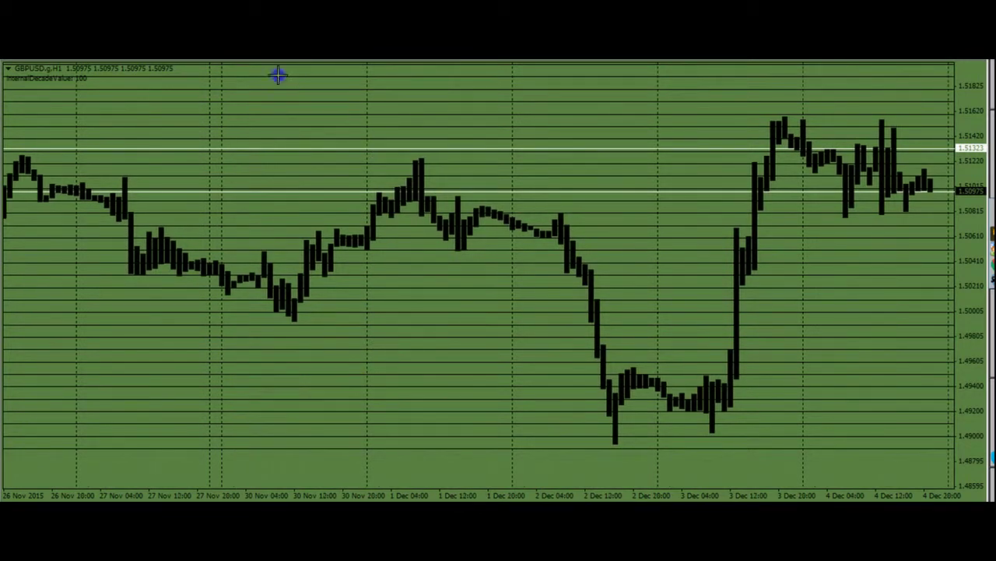
drag(487, 338, 288, 343)
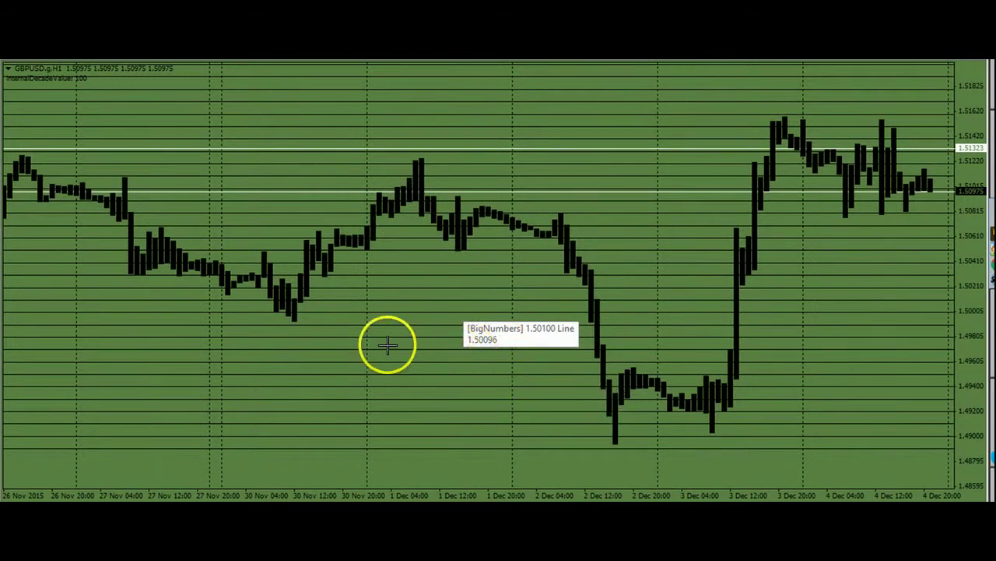
drag(276, 326, 343, 326)
drag(294, 384, 424, 388)
drag(361, 425, 499, 441)
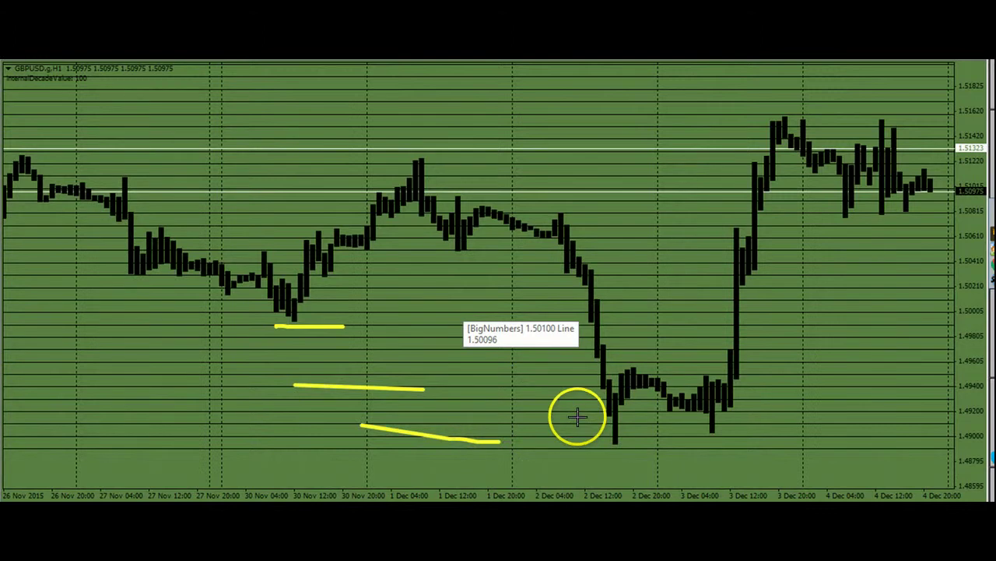
- Extend the three levels across to 3 December, curving the lower two back up to about 1.5030 and 1.4990
drag(433, 390, 711, 384)
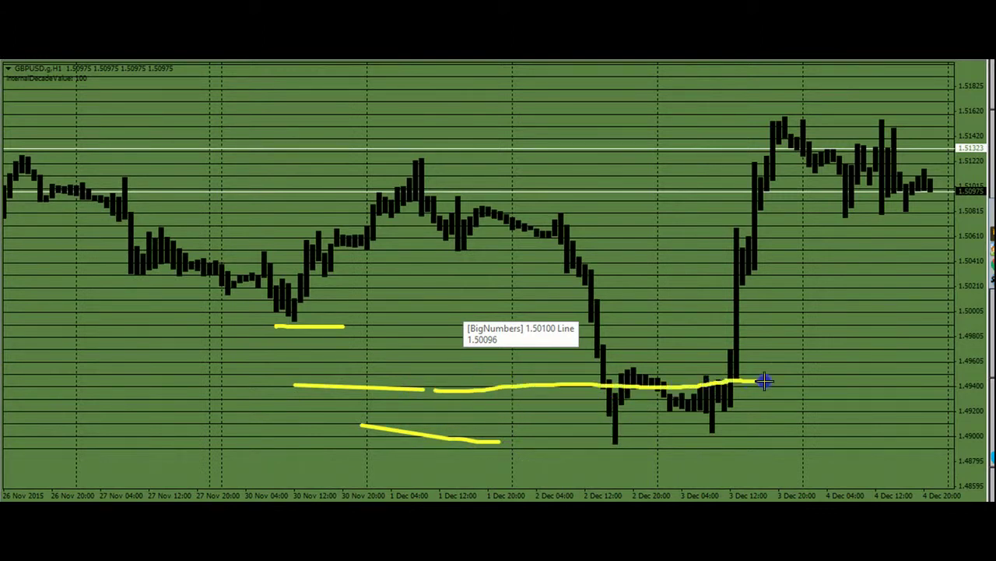
mouse_move(801, 348)
mouse_down()
mouse_move(769, 272)
mouse_move(688, 272)
mouse_up()
mouse_move(461, 440)
mouse_down()
mouse_move(731, 429)
mouse_move(815, 395)
mouse_up()
mouse_move(826, 352)
mouse_down()
mouse_move(761, 327)
mouse_move(674, 327)
mouse_up()
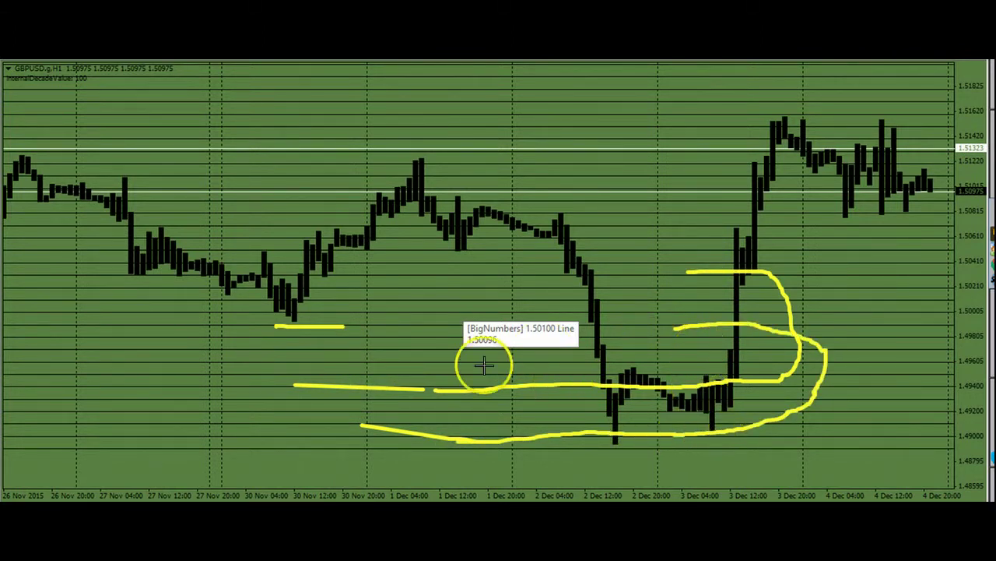
drag(277, 327, 758, 323)
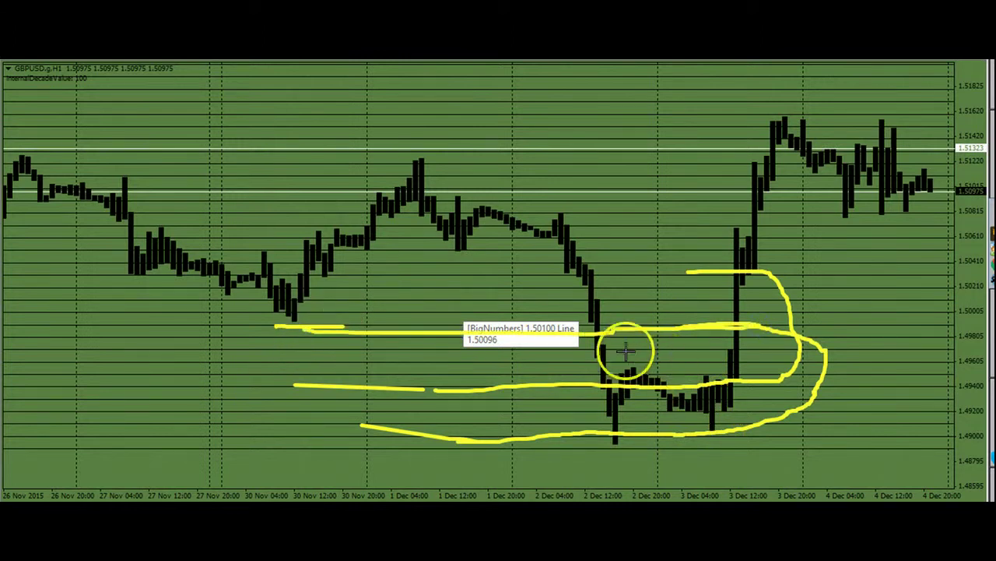
- Trace GBPUSD's 2 December fall into its base, underline the base near 1.4920, and follow the 3 December surge
mouse_move(626, 331)
mouse_down()
mouse_move(640, 373)
mouse_move(685, 433)
mouse_up()
drag(566, 220, 659, 375)
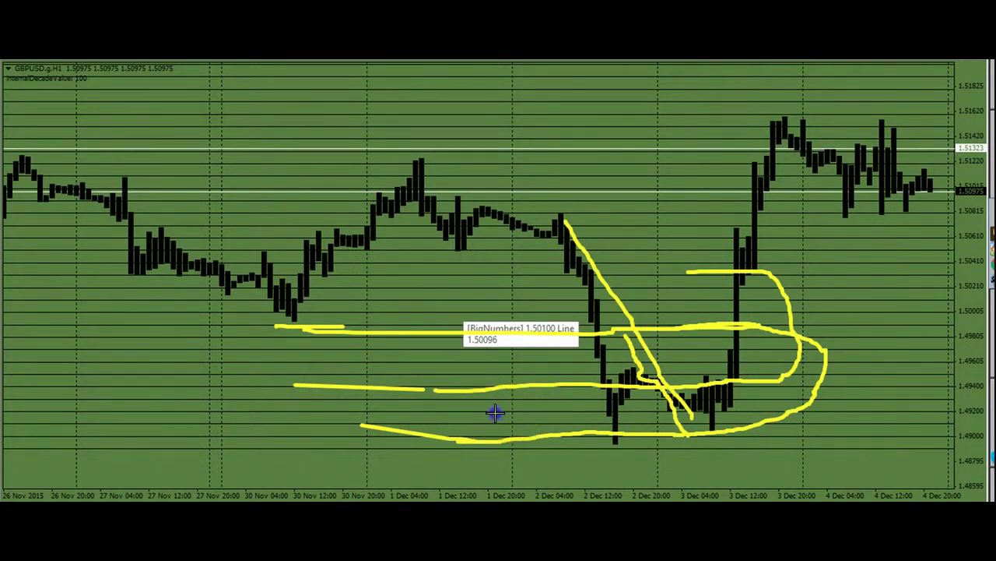
drag(529, 414, 853, 395)
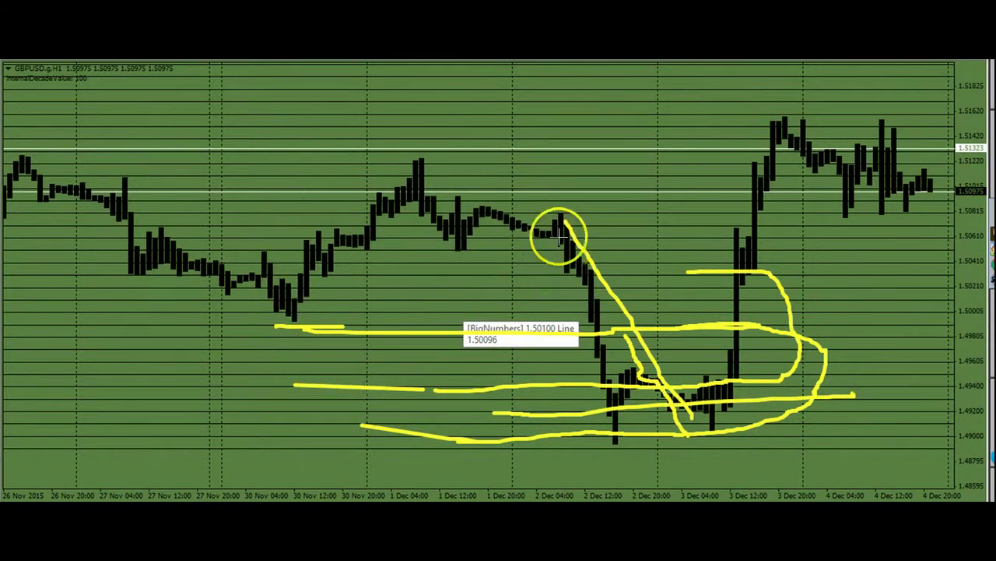
drag(604, 282, 615, 368)
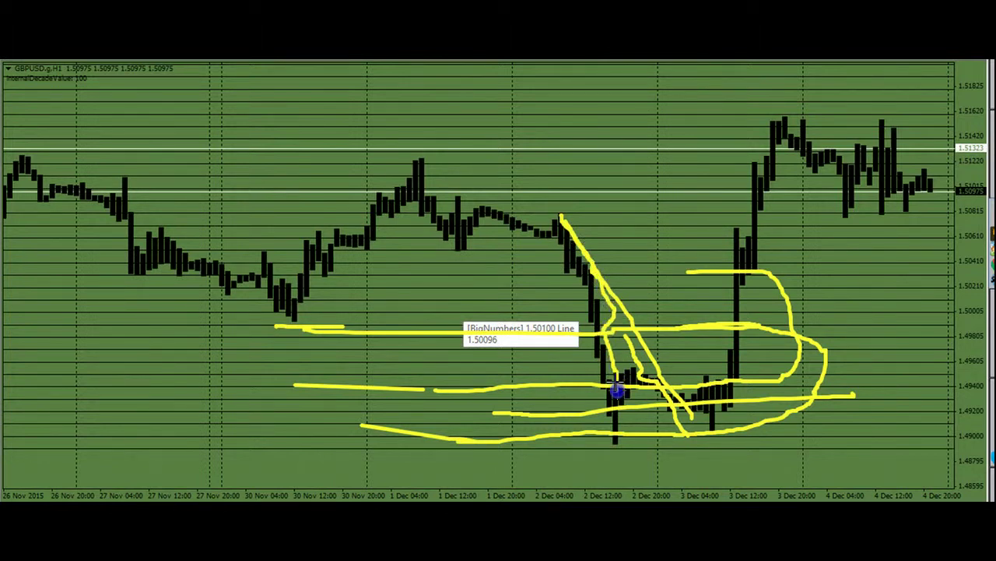
drag(586, 266, 611, 391)
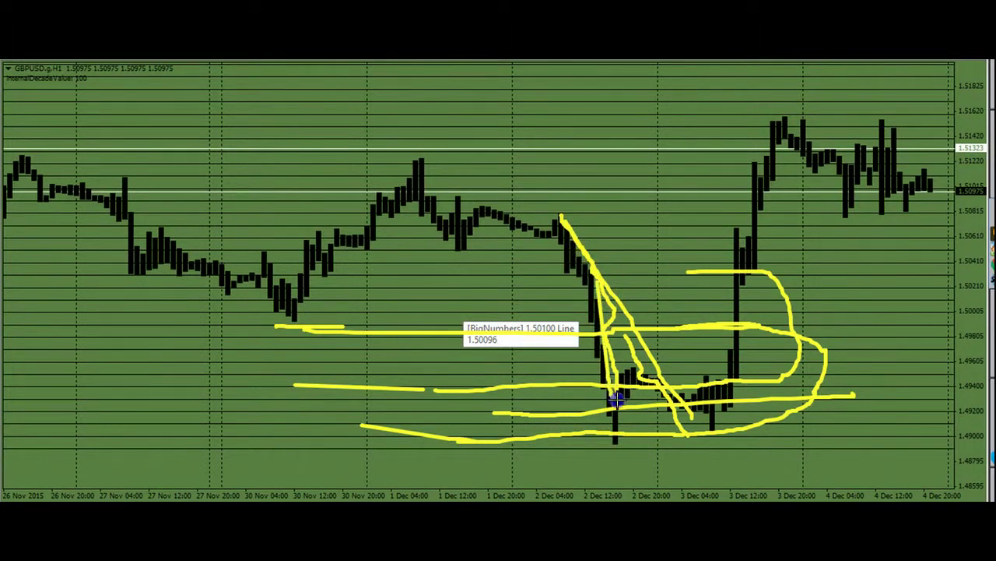
mouse_move(672, 401)
mouse_down()
mouse_move(719, 389)
mouse_move(731, 351)
mouse_up()
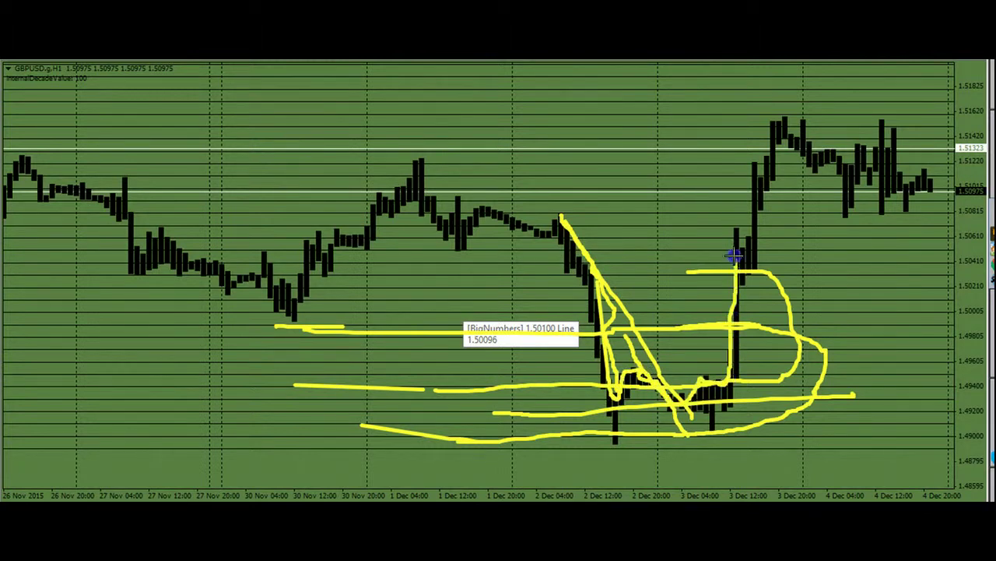
- Draw a thick 1.5050 level from 30 November to 3 December and circle where the surge meets it
mouse_move(422, 255)
mouse_down()
mouse_move(454, 254)
mouse_move(321, 249)
mouse_up()
mouse_move(392, 250)
mouse_down()
mouse_move(775, 241)
mouse_move(734, 245)
mouse_move(741, 260)
mouse_move(567, 251)
mouse_up()
mouse_move(380, 254)
mouse_down()
mouse_move(296, 256)
mouse_move(738, 242)
mouse_up()
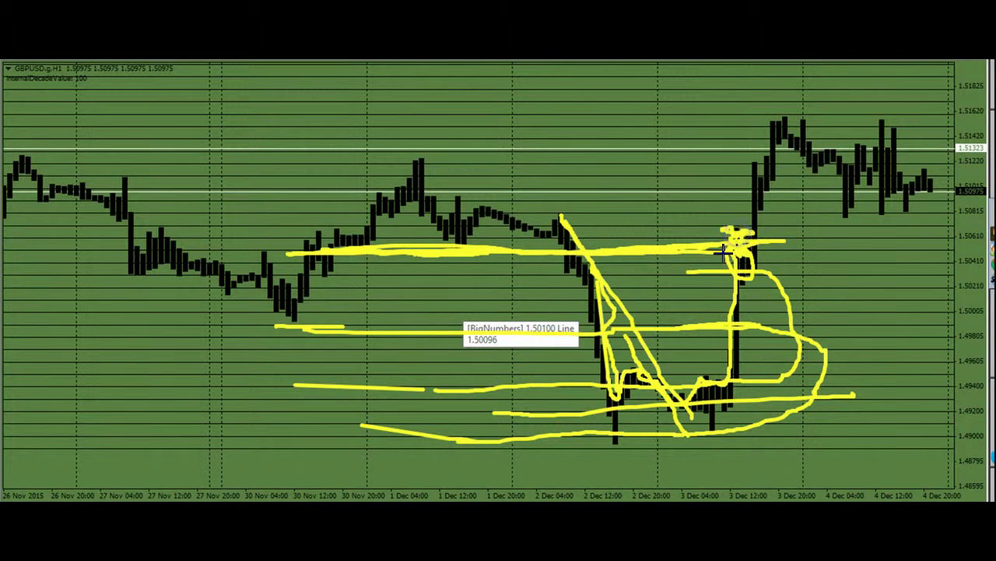
- Draw a drop from 1.5050 to the base, extend base levels with arrows into 4 December, and add a level near 1.5025 back to 27 November
drag(700, 258, 710, 407)
drag(531, 410, 875, 409)
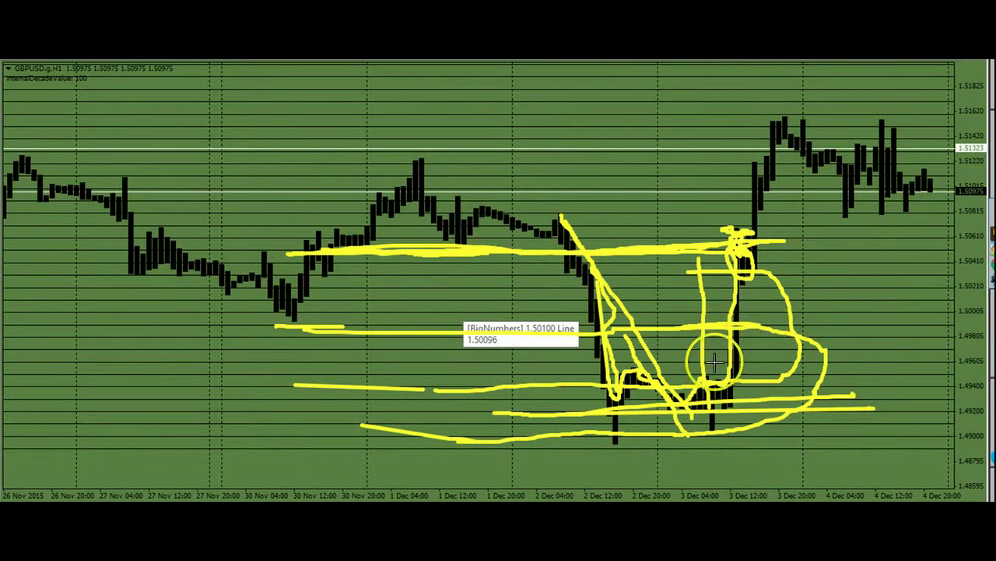
drag(708, 391, 954, 384)
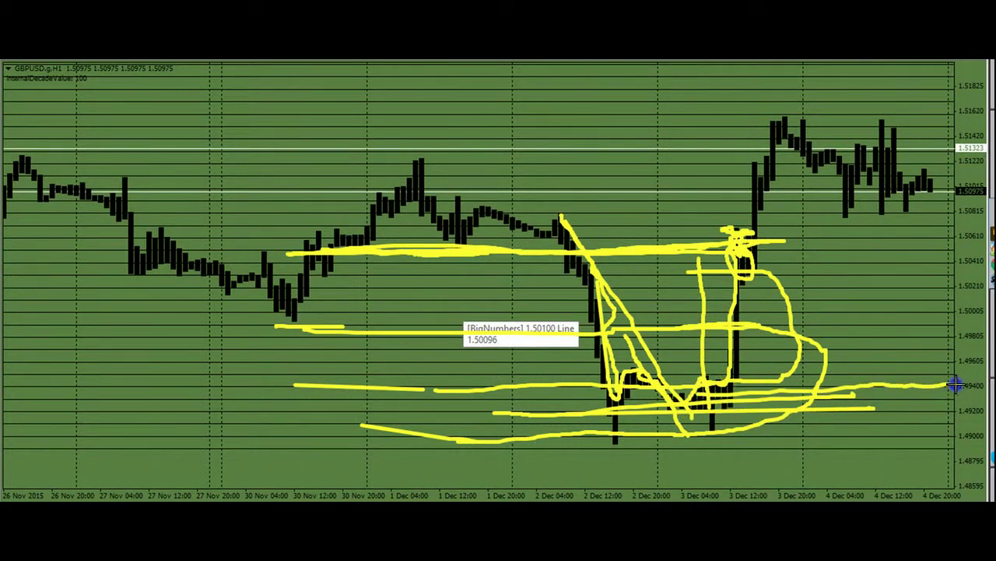
mouse_move(812, 380)
mouse_down()
mouse_move(885, 395)
mouse_move(936, 349)
mouse_move(892, 361)
mouse_move(878, 440)
mouse_move(833, 337)
mouse_move(830, 251)
mouse_move(847, 223)
mouse_move(894, 223)
mouse_up()
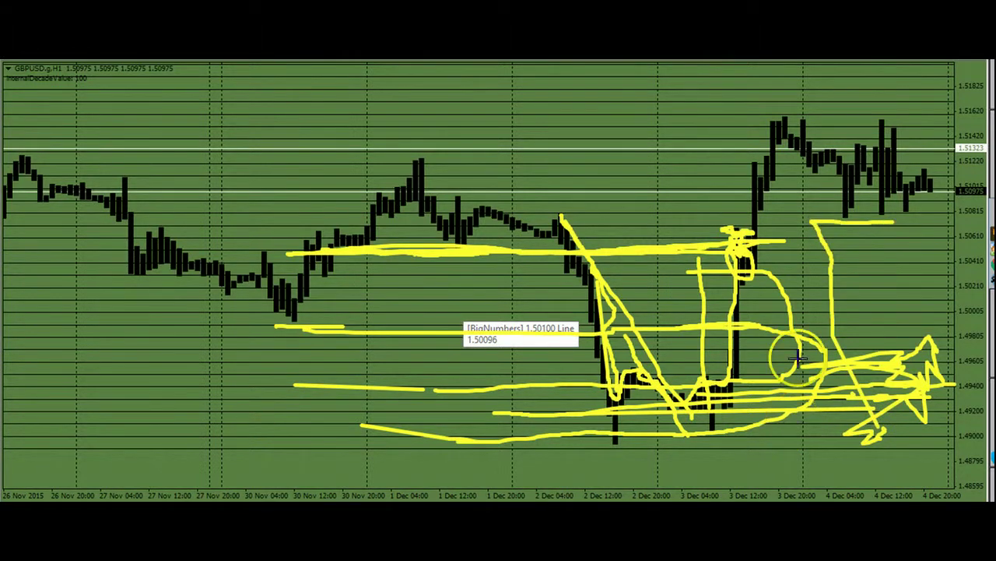
mouse_move(720, 280)
mouse_down()
mouse_move(926, 282)
mouse_move(538, 278)
mouse_move(600, 260)
mouse_move(925, 282)
mouse_move(161, 278)
mouse_up()
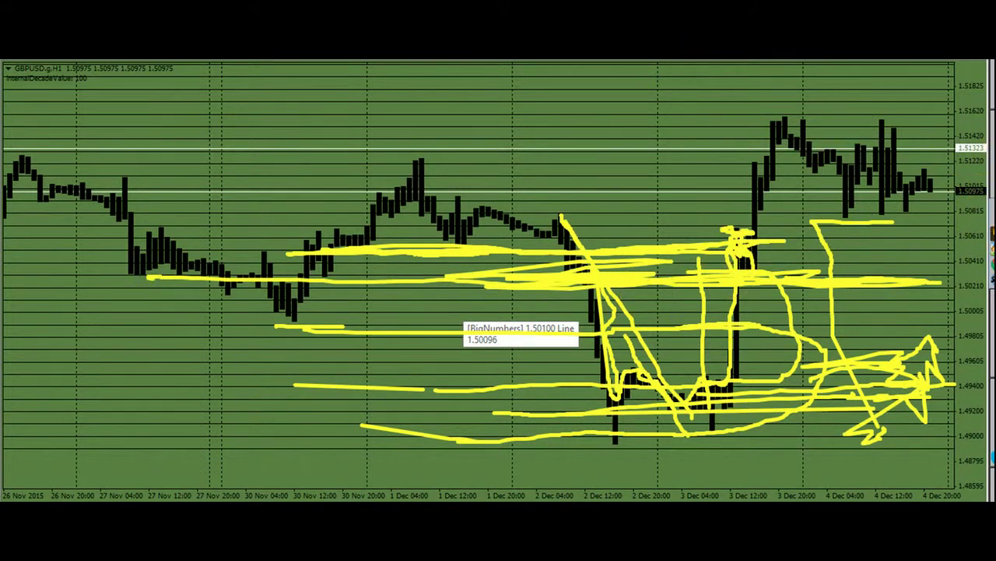
- Clear the GBPUSD drawings and return to the four tiled charts
key(Escape)
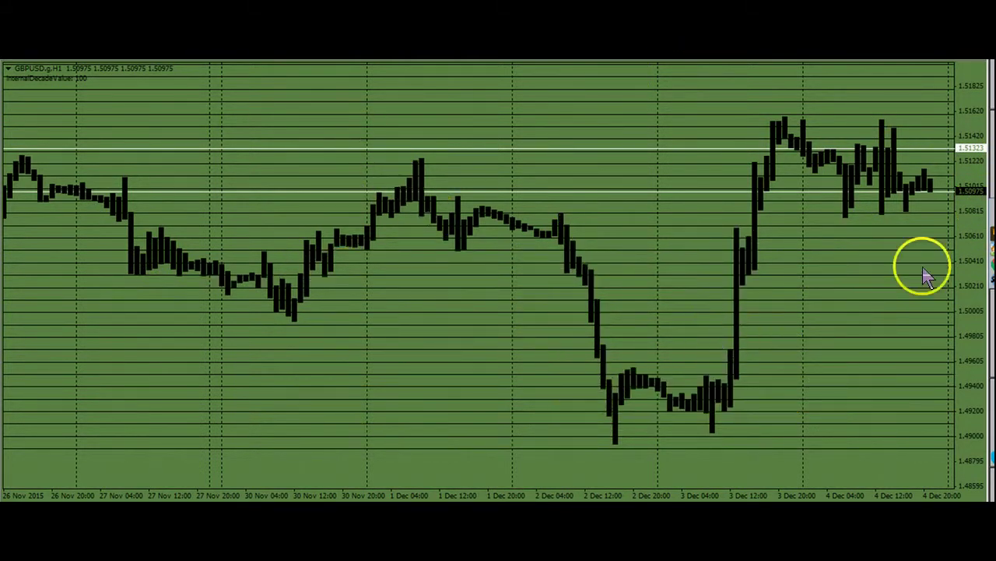
key(alt+r)
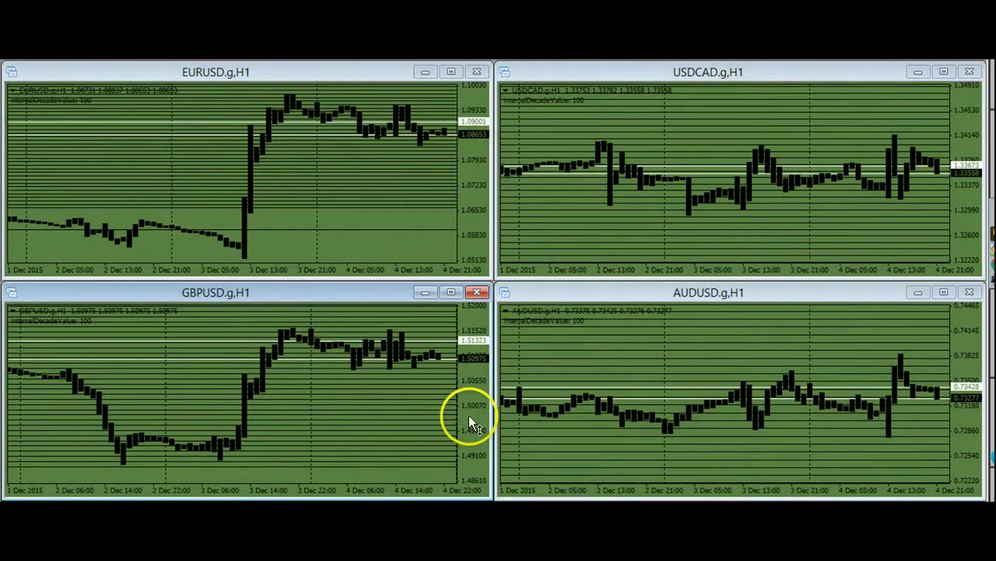
- Stretch the vertical price scales of the GBPUSD, USDCAD and AUDUSD charts so their candles look taller
drag(470, 416, 469, 338)
click(470, 99)
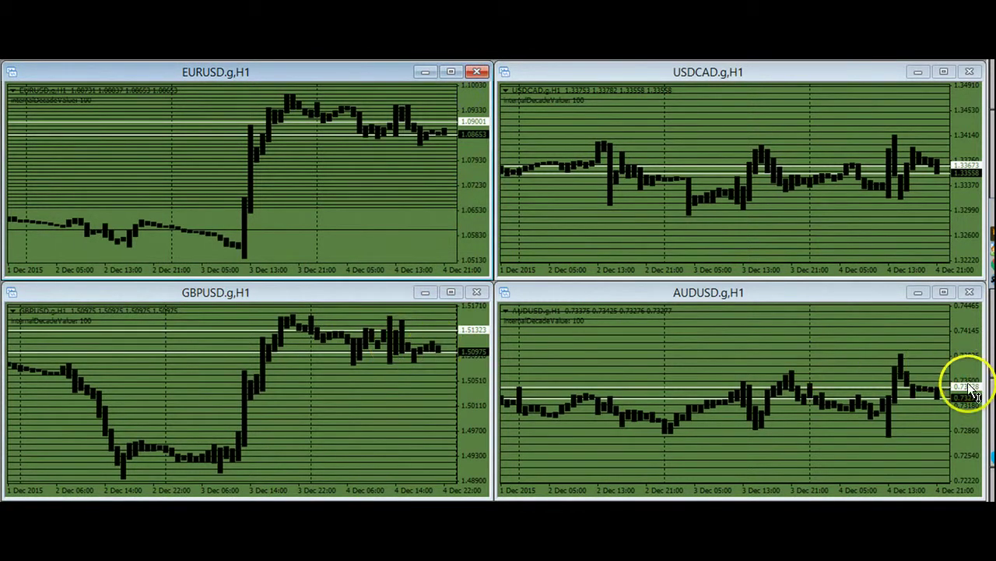
drag(972, 377, 969, 277)
drag(961, 200, 959, 102)
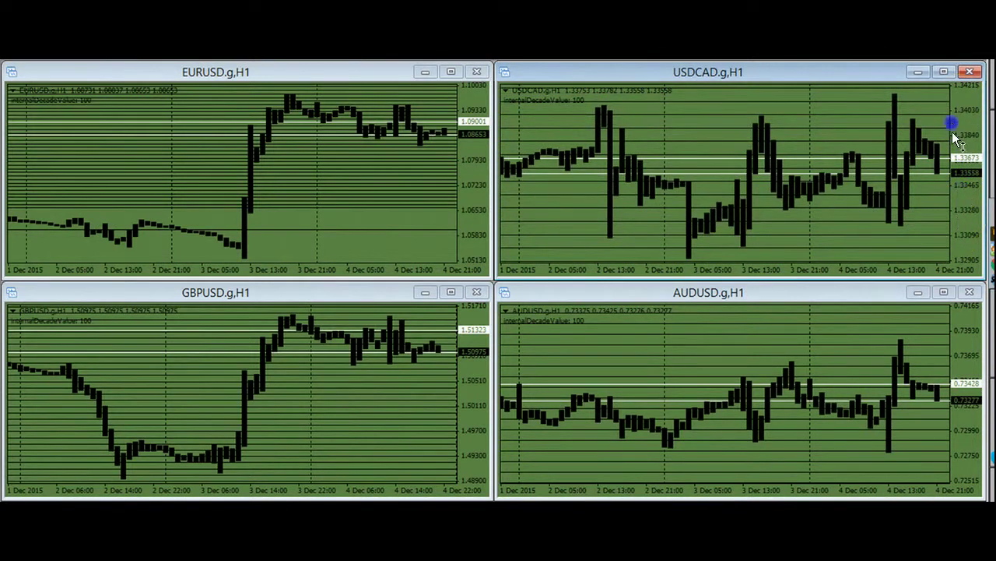
mouse_move(960, 380)
mouse_down()
mouse_move(945, 307)
mouse_move(949, 372)
mouse_up()
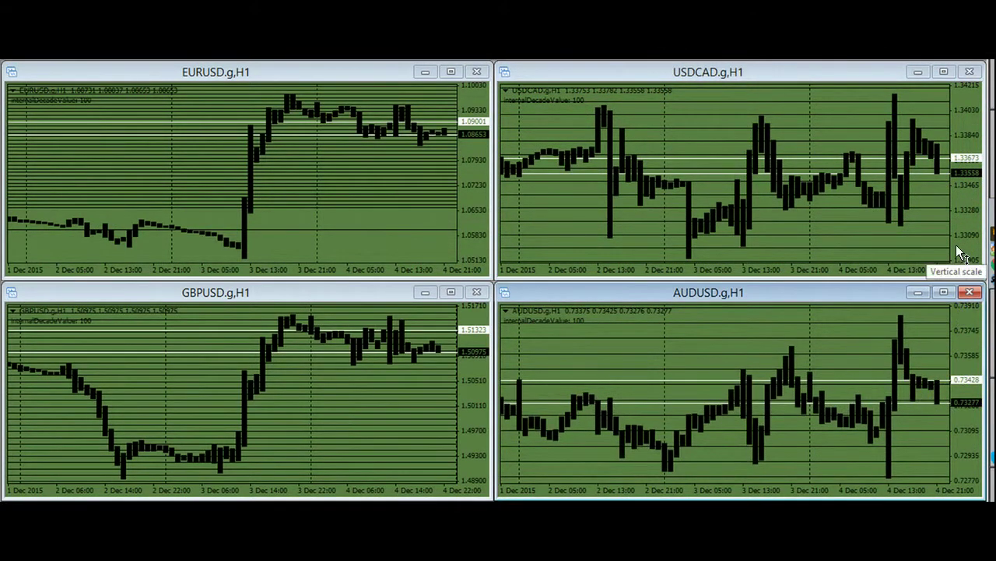
- Compress the vertical price scales of the USDCAD and AUDUSD charts to leave more room around the candles
click(886, 245)
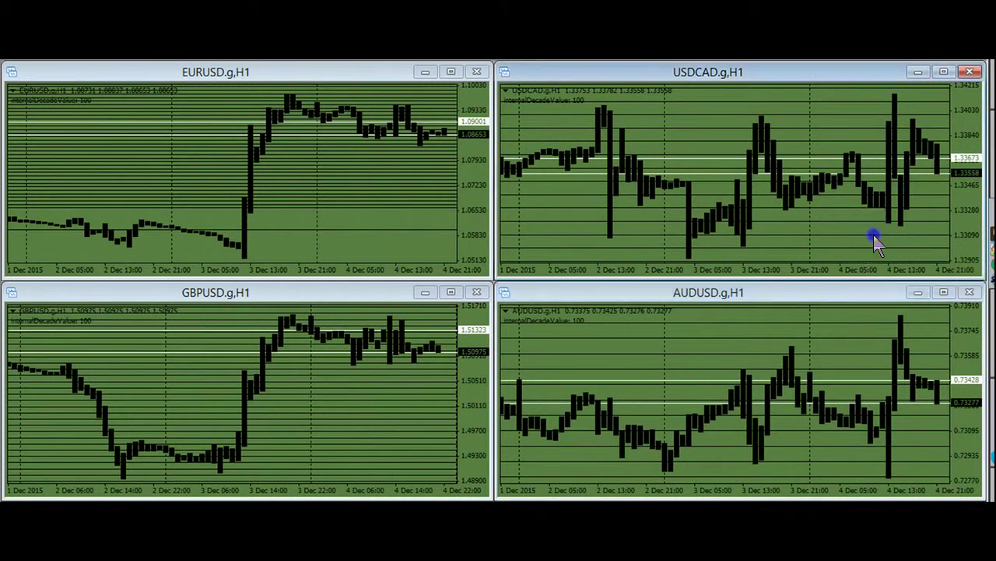
drag(959, 177, 906, 224)
click(952, 223)
click(694, 153)
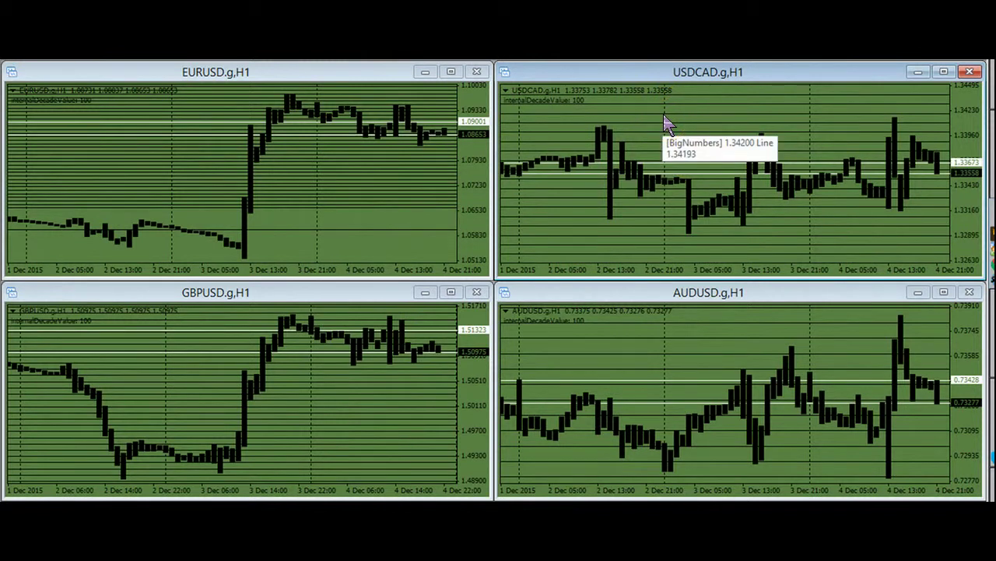
drag(956, 328, 968, 401)
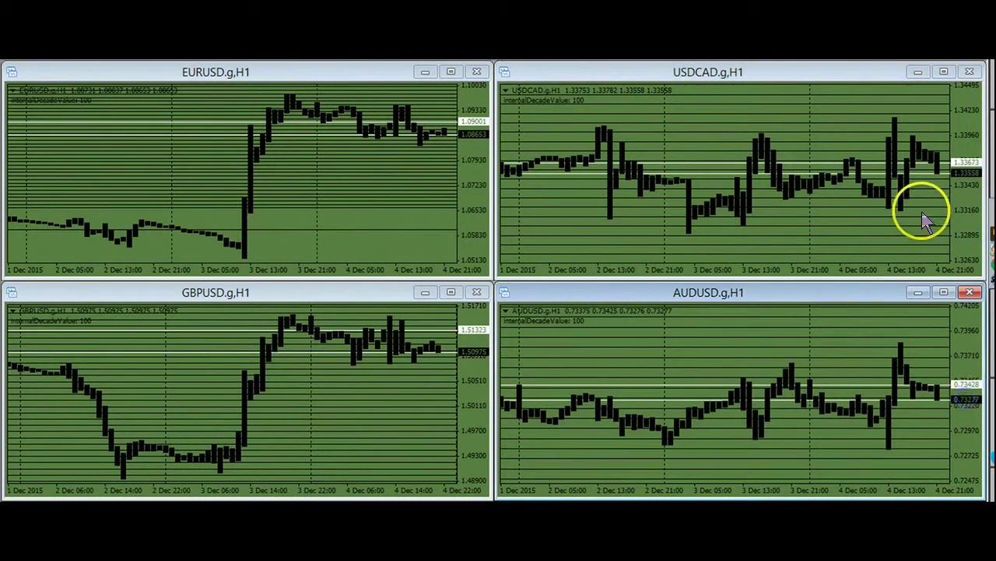
- Compress the USDCAD price scale to about 1.3228–1.3485 and the AUDUSD price scale to about 0.7234–0.7434
drag(952, 155, 935, 189)
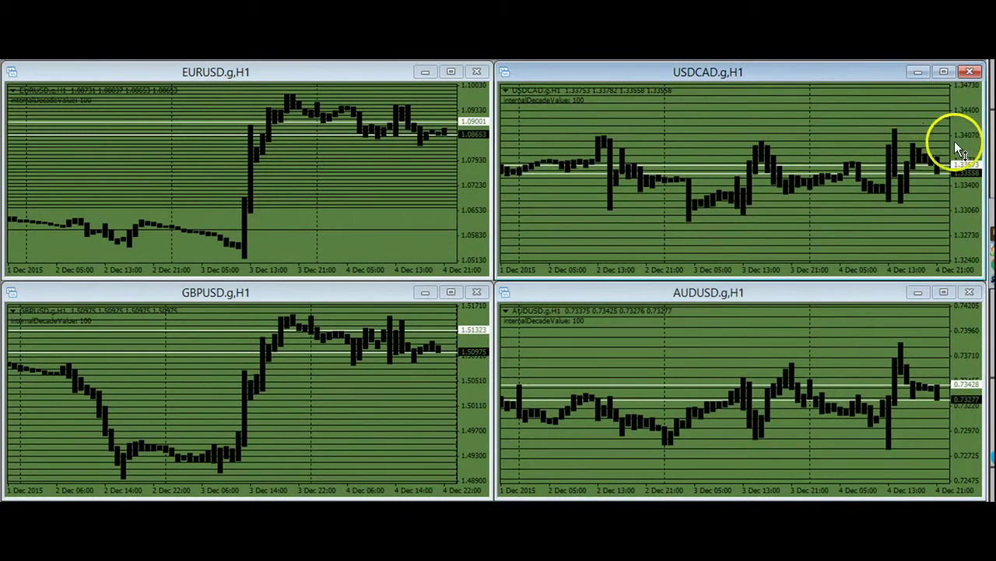
drag(956, 156, 907, 189)
drag(956, 373, 958, 389)
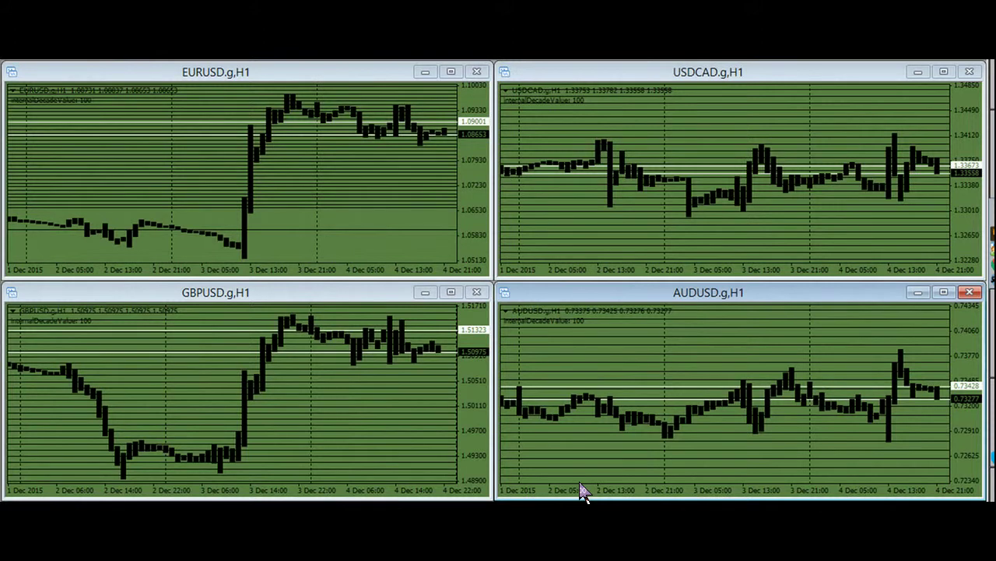
- On GBPUSD, draw levels near 1.502 and 1.508 from 3 December, plus a drop to about 1.492 and a rise back through both levels
click(546, 475)
click(300, 409)
click(329, 257)
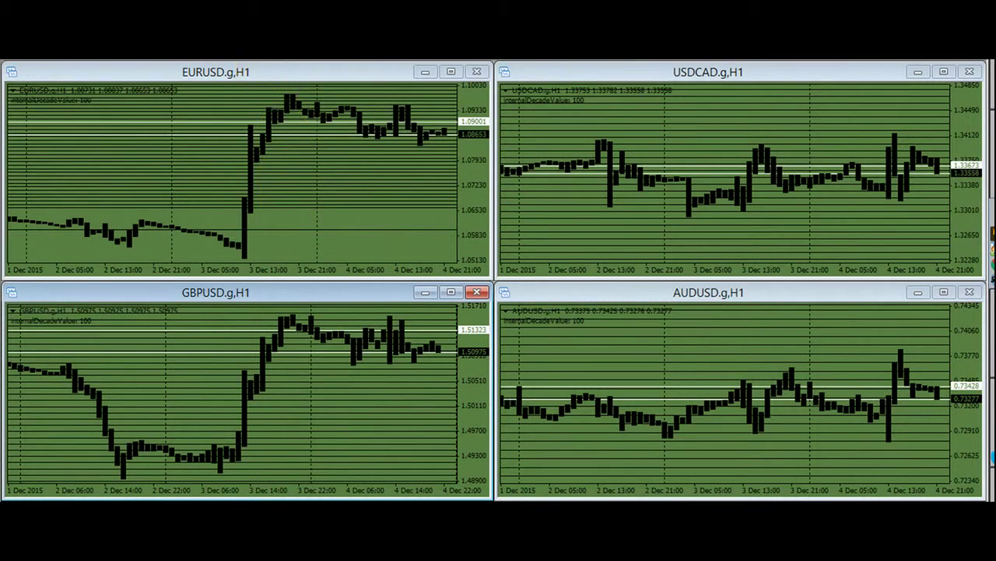
mouse_move(393, 329)
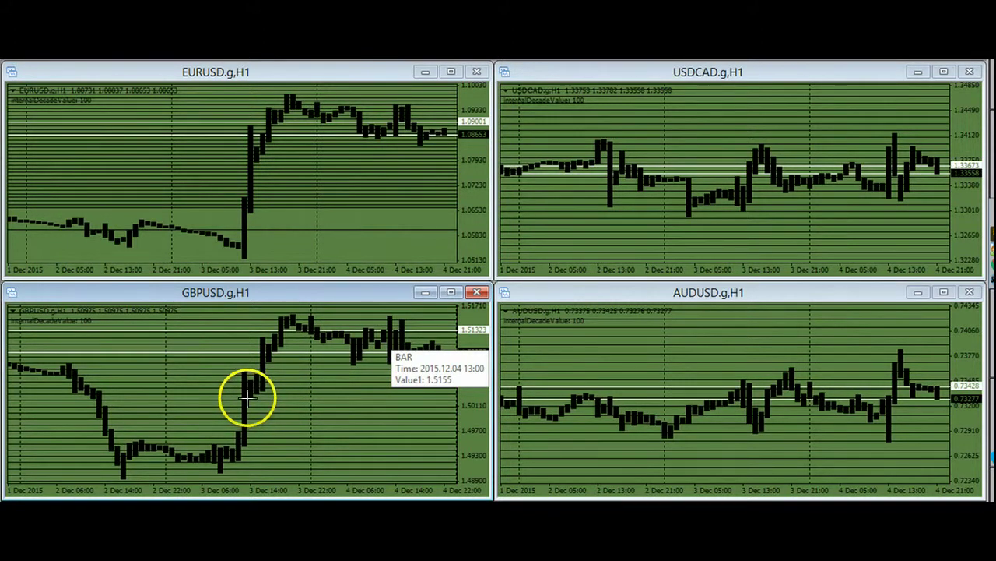
drag(247, 397, 340, 398)
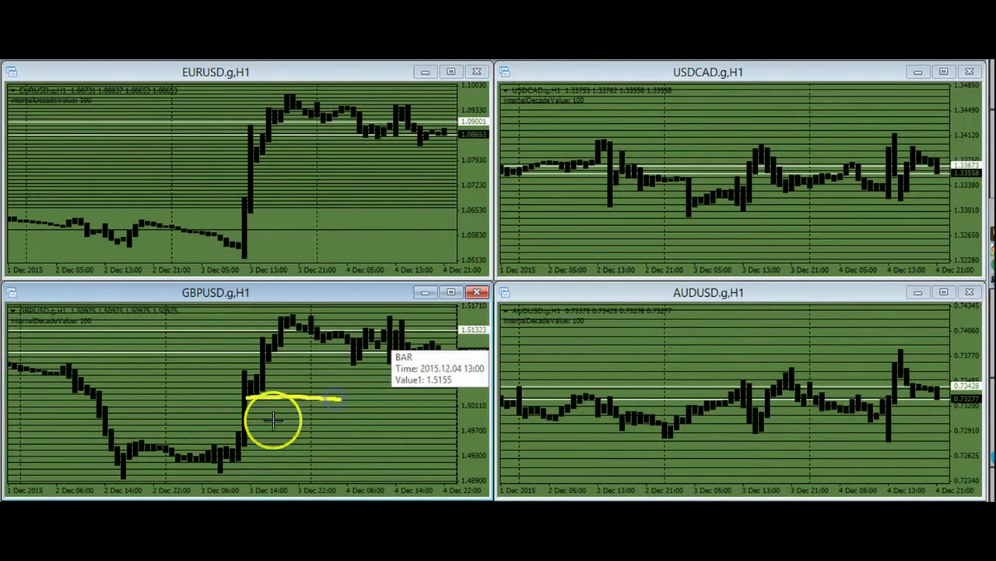
mouse_move(246, 409)
mouse_down()
mouse_move(267, 447)
mouse_move(323, 460)
mouse_move(315, 352)
mouse_up()
drag(240, 360, 376, 359)
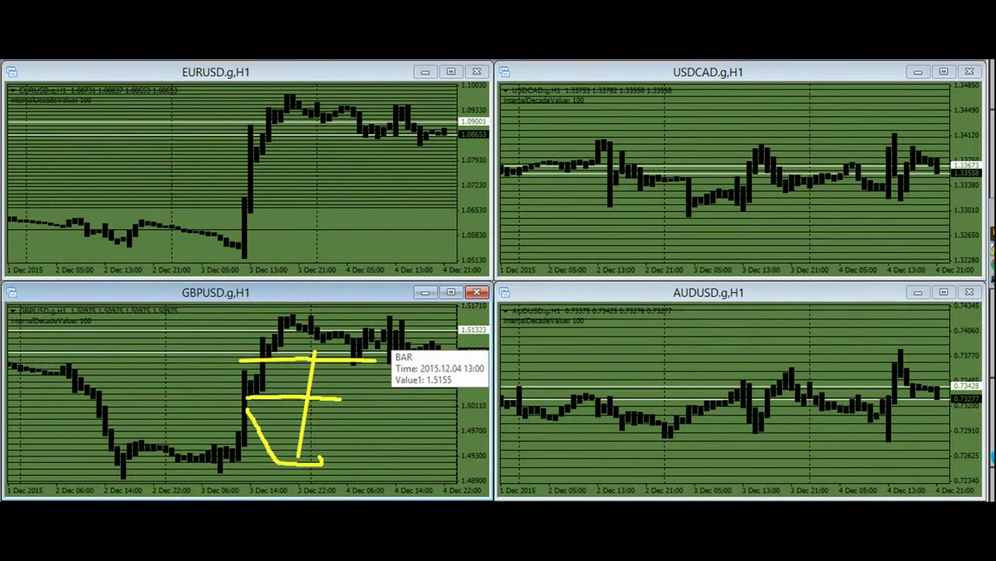
- Clear the GBPUSD drawings and maximize the EURUSD H1 chart
key(Escape)
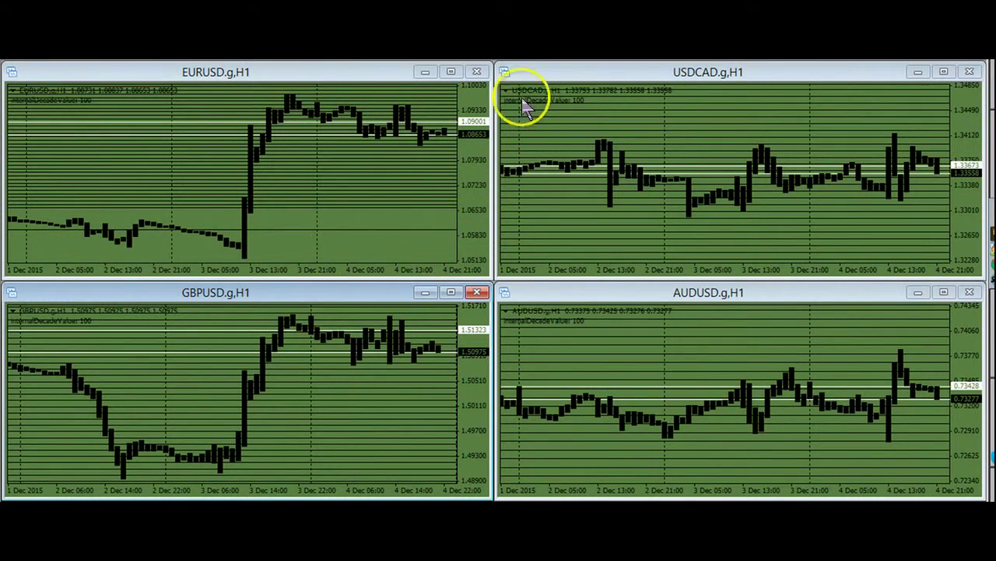
click(450, 72)
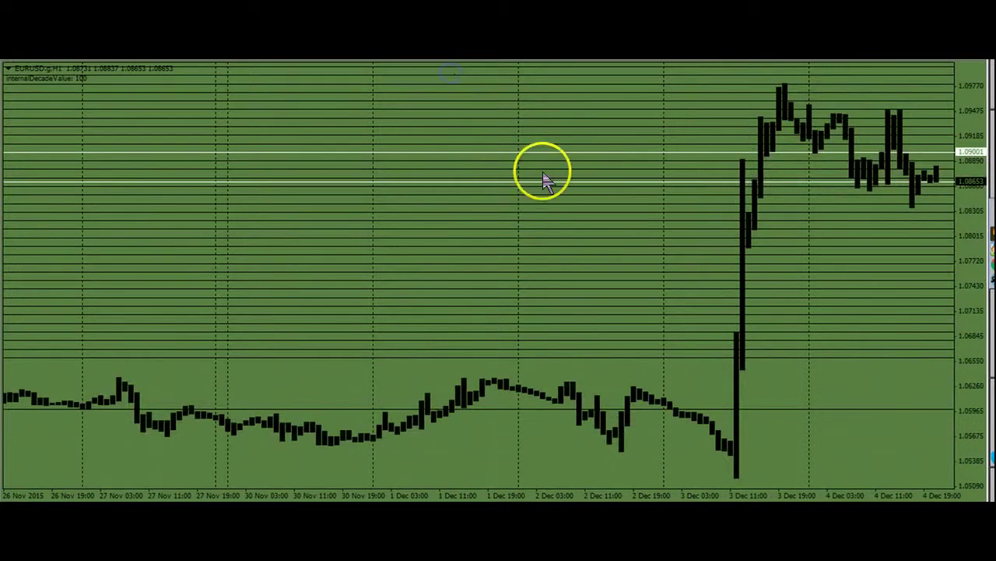